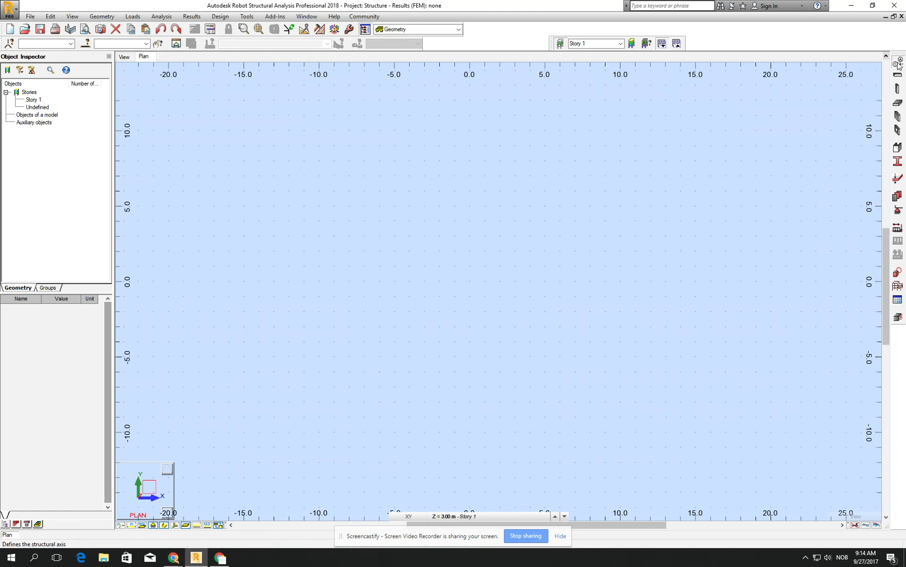
Step: Set the structure type to Frame 3D Design
{"action": "left_click", "coordinate": [52, 18]}
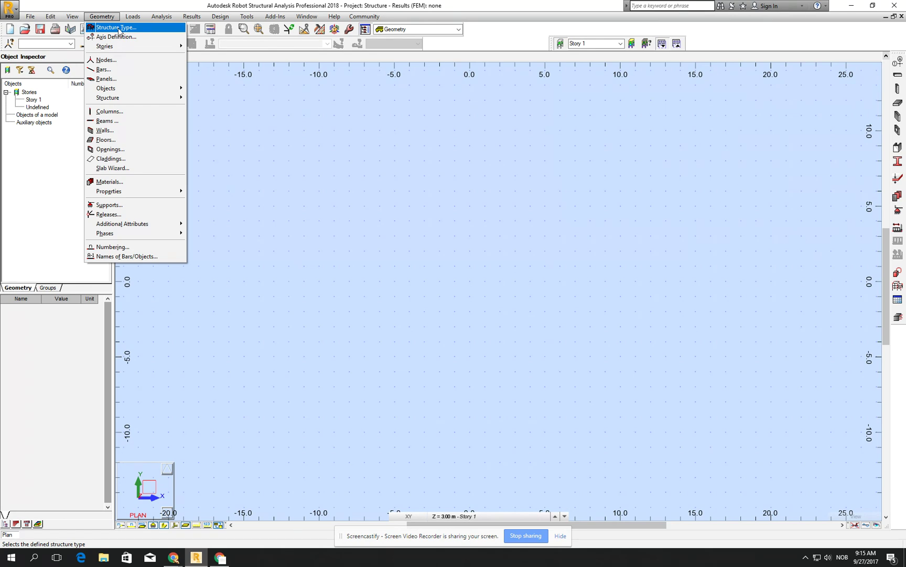
{"action": "left_click", "coordinate": [116, 27]}
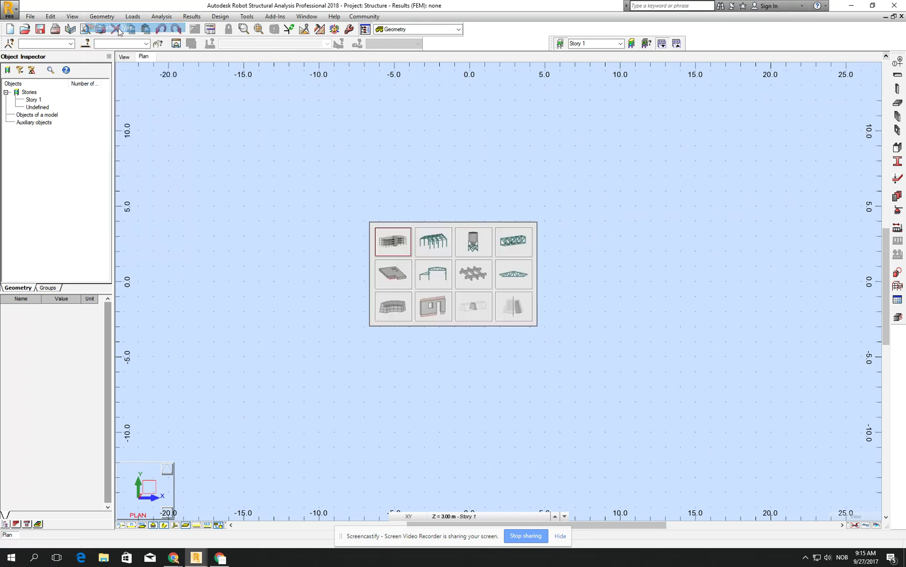
{"action": "left_click", "coordinate": [433, 242]}
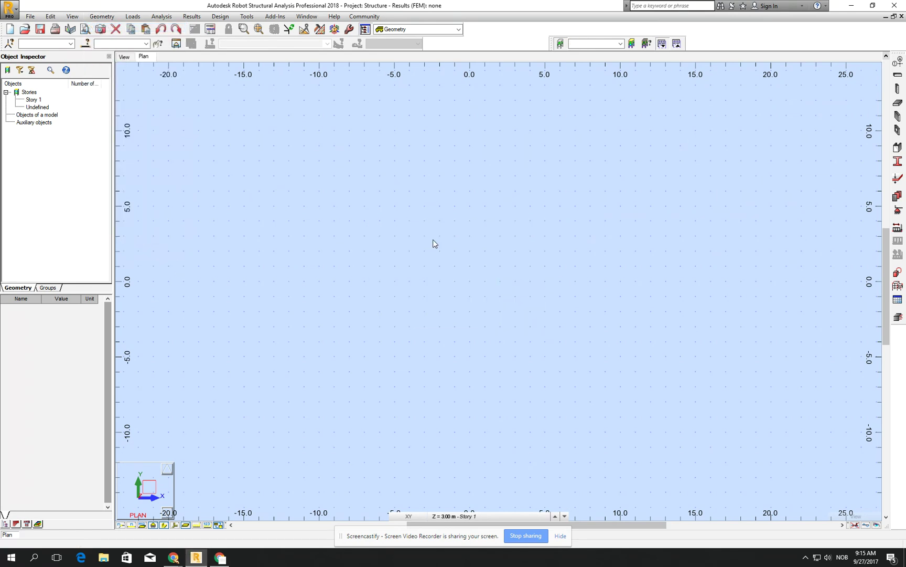
Step: Save the project as TKT4198_ass4_s1
{"action": "key", "text": "ctrl+s"}
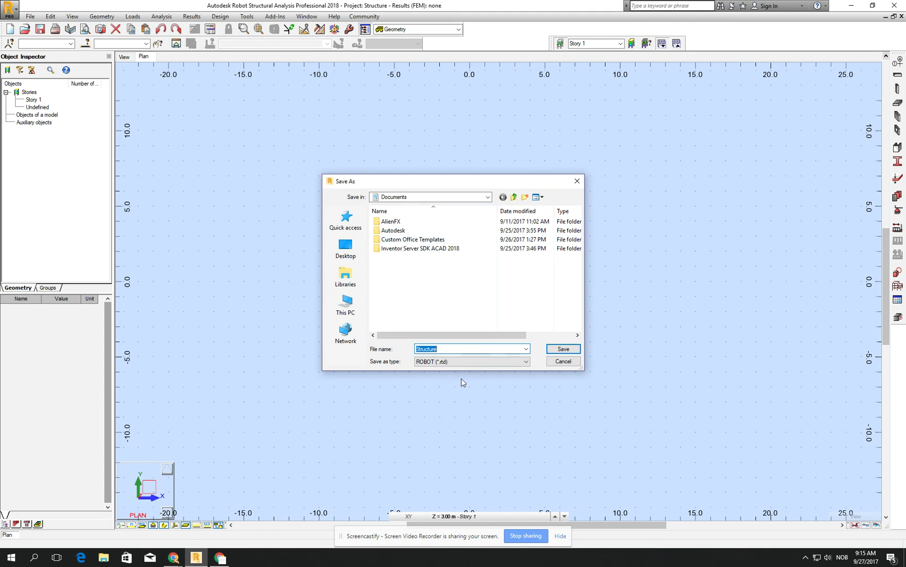
{"action": "type", "text": "TKT4198_ass4_s1"}
{"action": "left_click", "coordinate": [563, 349]}
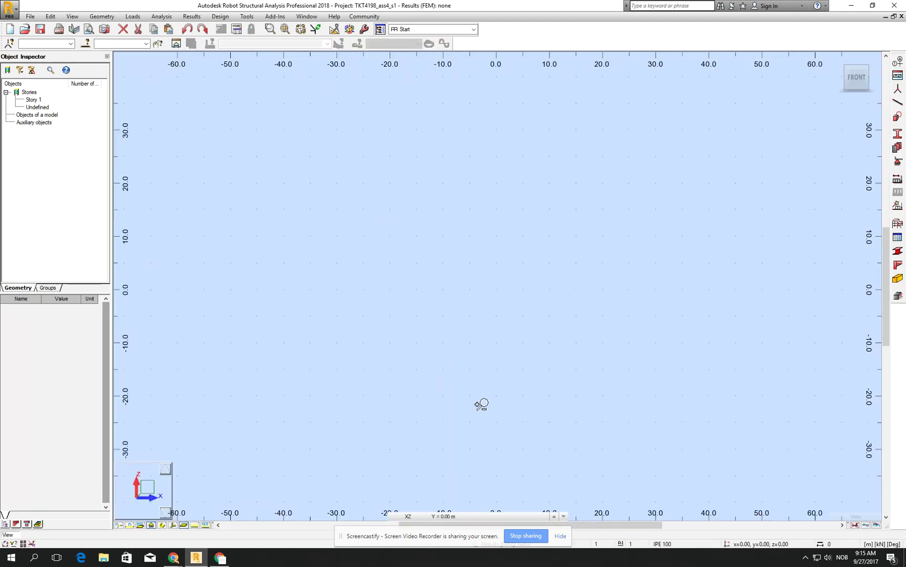
Step: Add X structural axes with 2 repeats at 4 m spacing (0, 4, 8 m)
{"action": "left_click", "coordinate": [900, 61]}
{"action": "left_click_drag", "start_coordinate": [803, 61], "coordinate": [552, 186]}
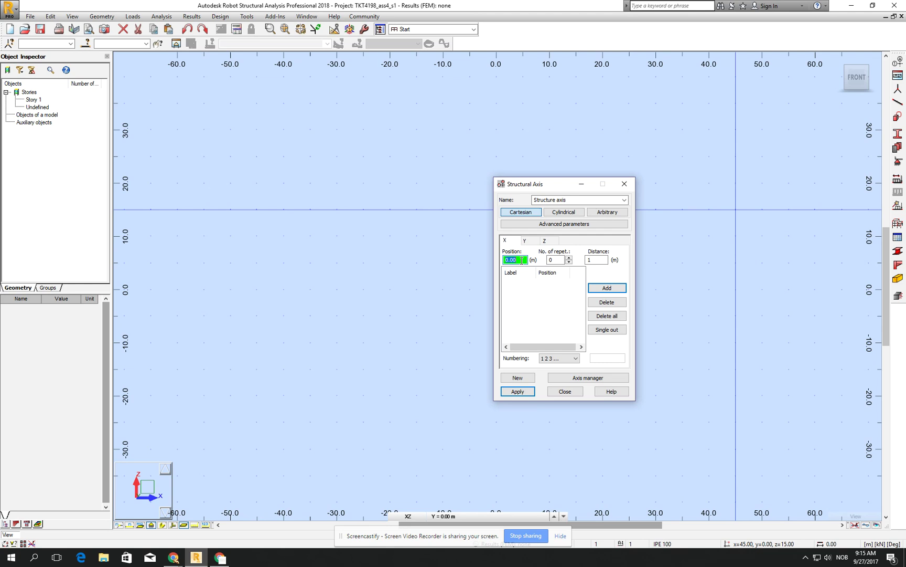
{"action": "left_click", "coordinate": [556, 260]}
{"action": "type", "text": "2"}
{"action": "left_click", "coordinate": [587, 259]}
{"action": "type", "text": "4"}
{"action": "left_click", "coordinate": [604, 288]}
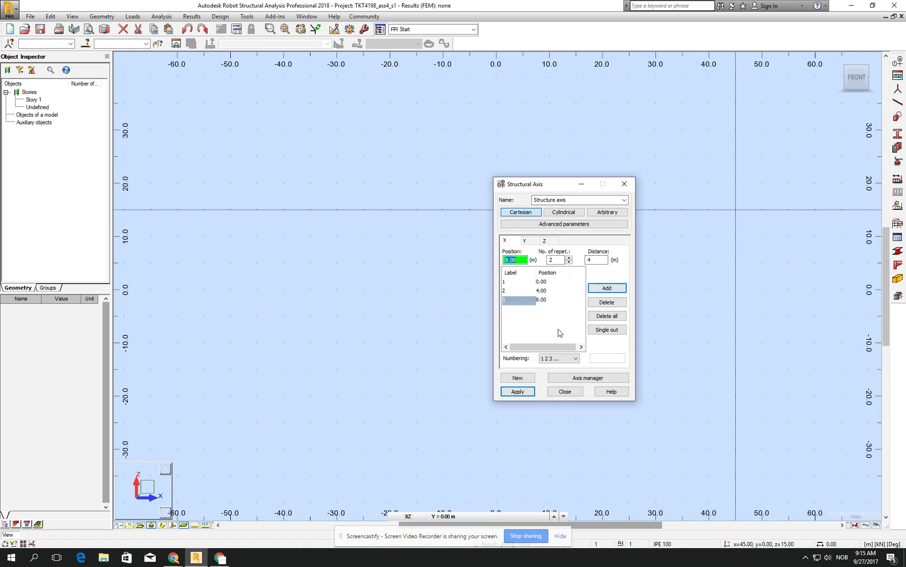
Step: Add Y structural axes with 2 repeats at 6 m spacing
{"action": "left_click", "coordinate": [525, 240]}
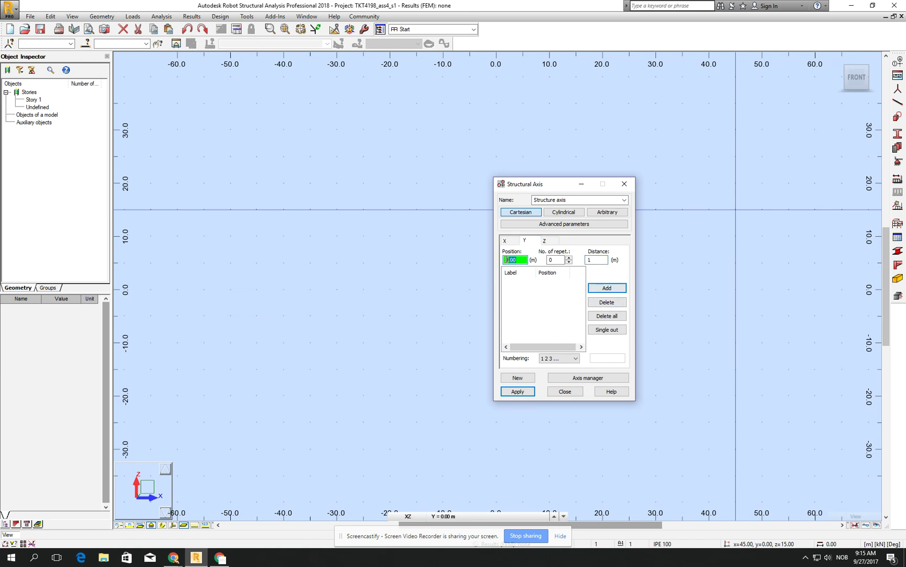
{"action": "left_click", "coordinate": [555, 259]}
{"action": "type", "text": "2"}
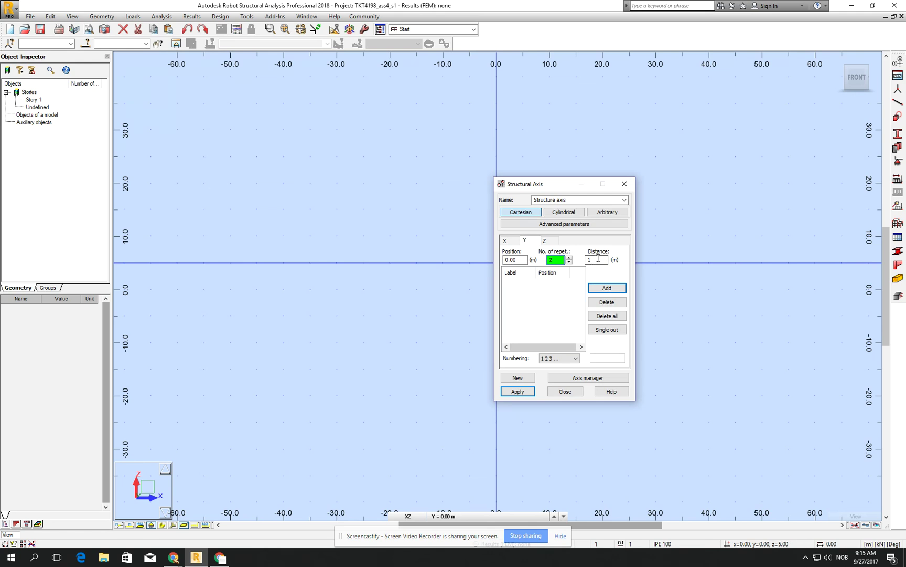
{"action": "left_click", "coordinate": [598, 258]}
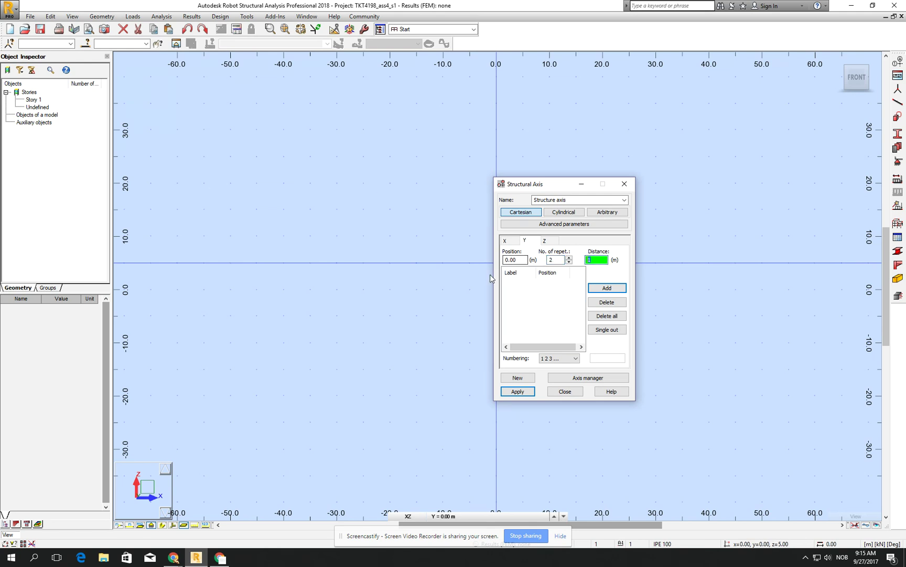
{"action": "type", "text": "6"}
{"action": "left_click", "coordinate": [607, 287]}
Step: Add Z levels with 3 repeats at 3 m, unlinked from stories, and apply the grid
{"action": "left_click", "coordinate": [545, 240]}
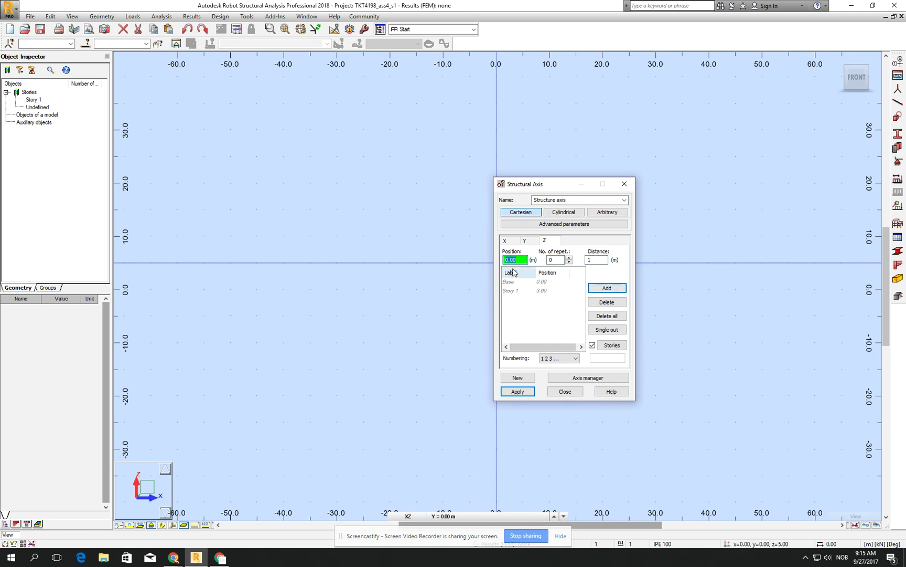
{"action": "left_click", "coordinate": [592, 346]}
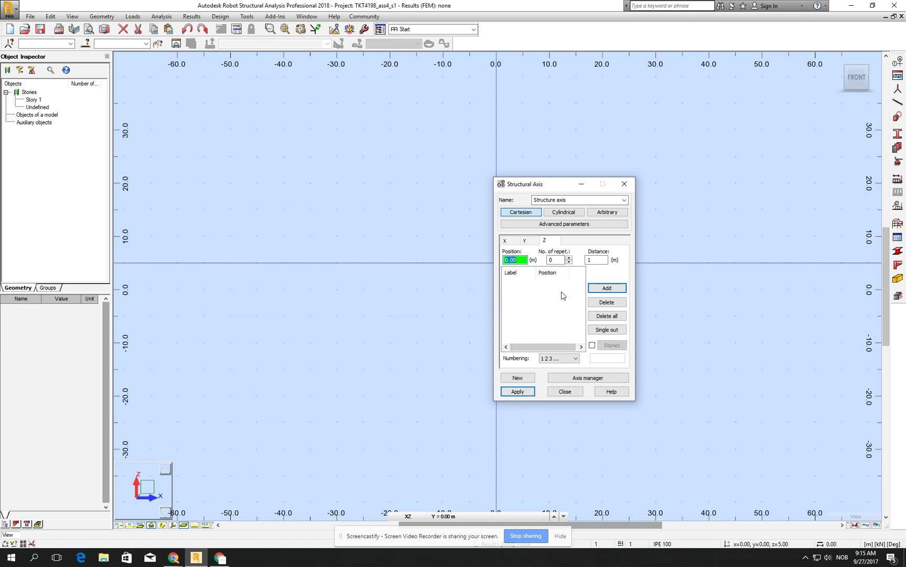
{"action": "left_click", "coordinate": [556, 260]}
{"action": "type", "text": "3"}
{"action": "key", "text": "Tab"}
{"action": "type", "text": "3"}
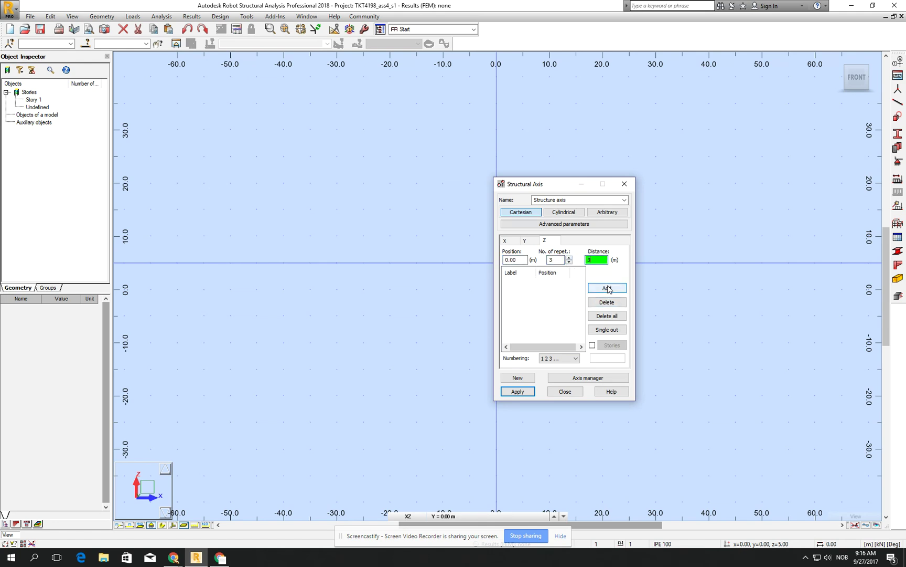
{"action": "left_click", "coordinate": [607, 288]}
{"action": "left_click", "coordinate": [518, 392]}
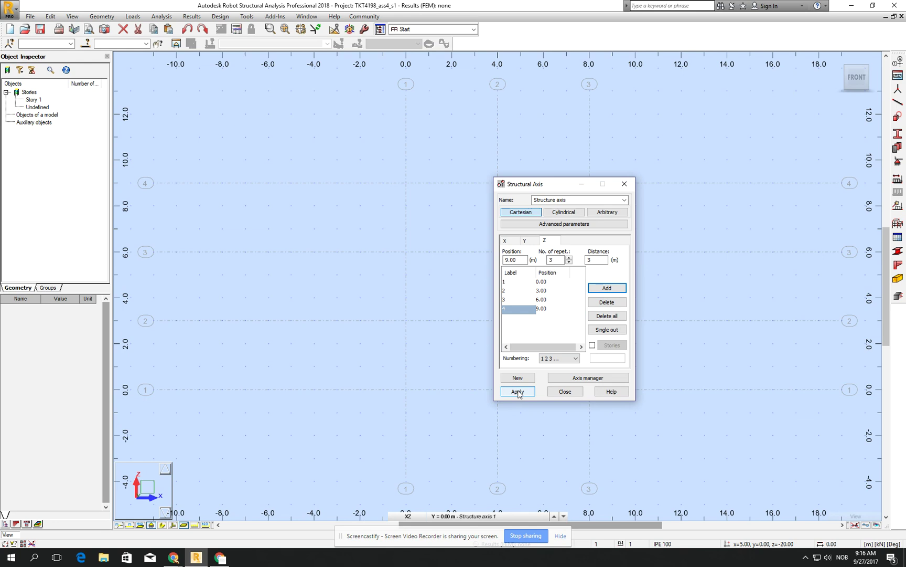
{"action": "left_click", "coordinate": [565, 391]}
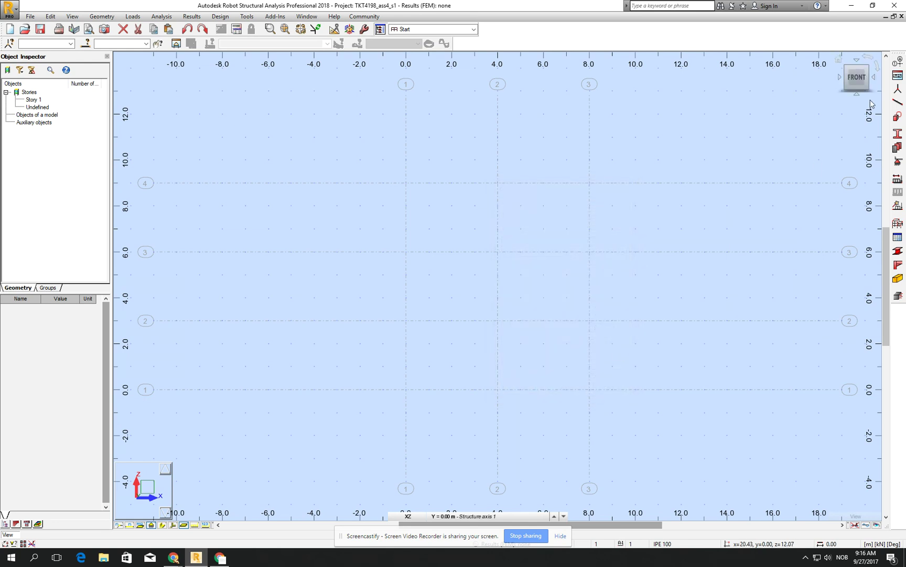
Step: Add the HEA 180 section to the available bar sections
{"action": "left_click", "coordinate": [846, 71]}
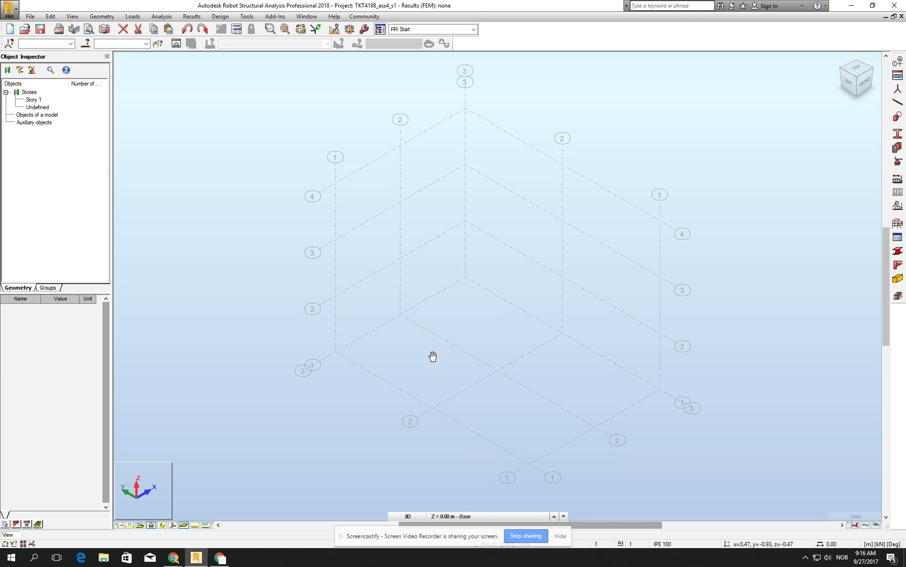
{"action": "middle_click_drag", "start_coordinate": [433, 356], "coordinate": [384, 302]}
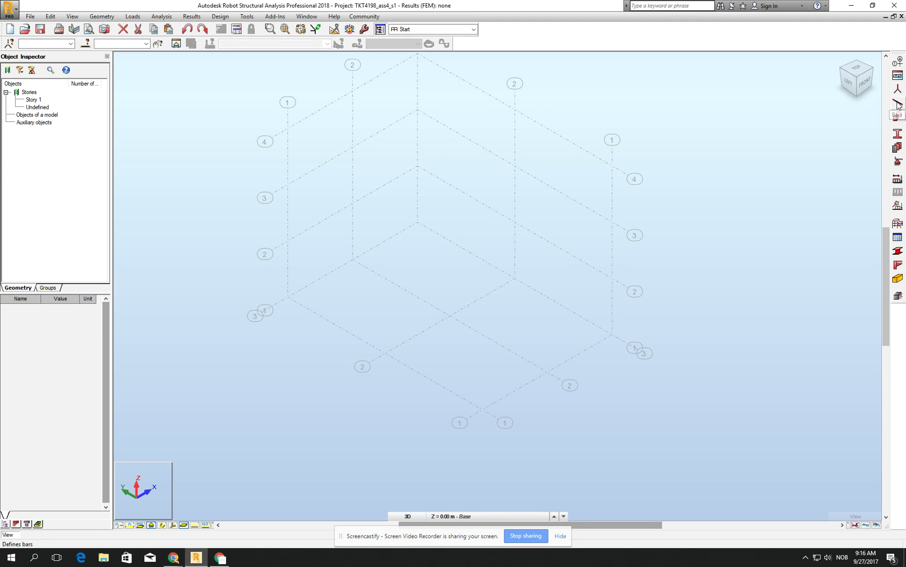
{"action": "left_click", "coordinate": [898, 105]}
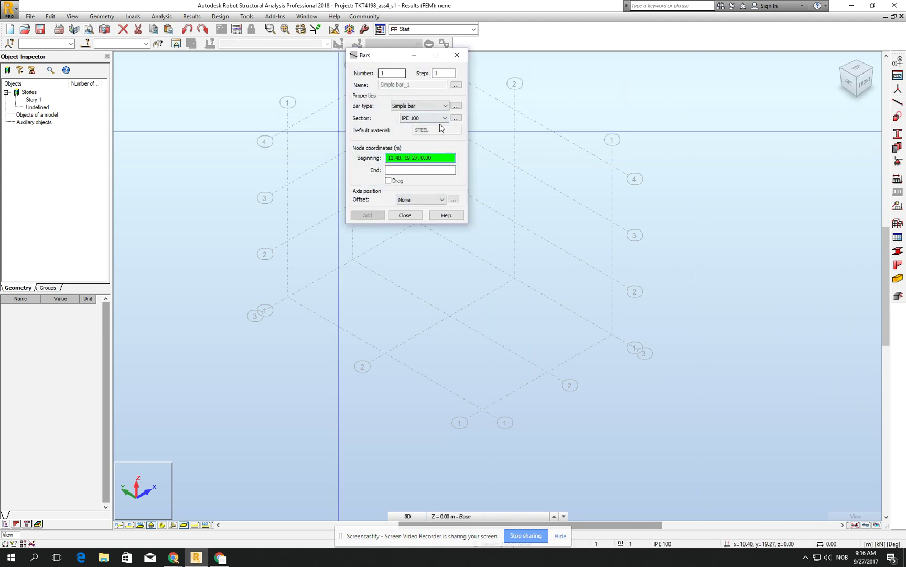
{"action": "left_click", "coordinate": [456, 118]}
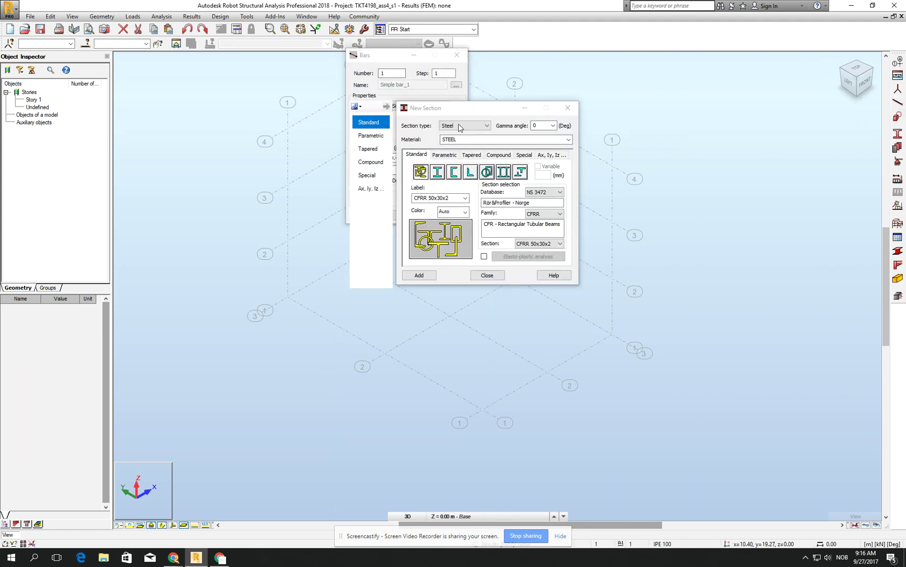
{"action": "left_click", "coordinate": [445, 173]}
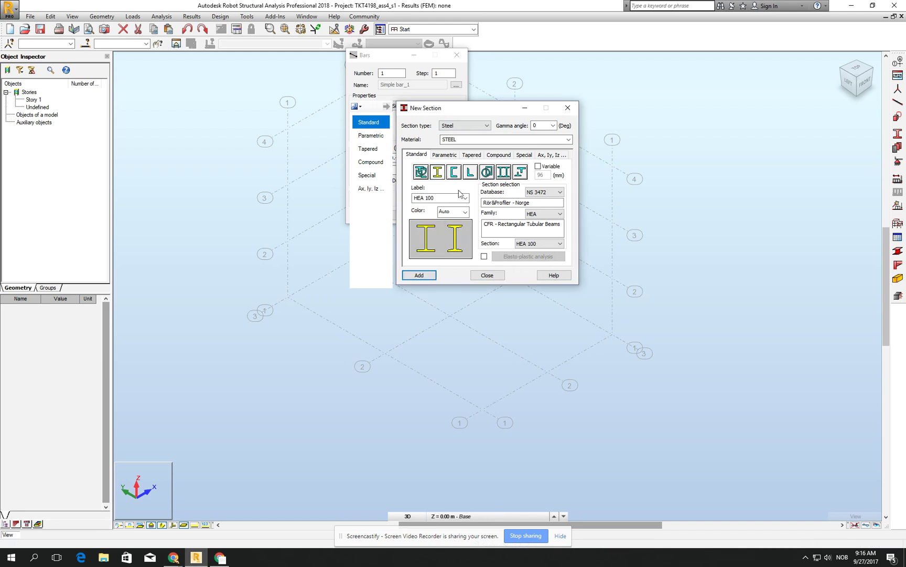
{"action": "left_click", "coordinate": [558, 243]}
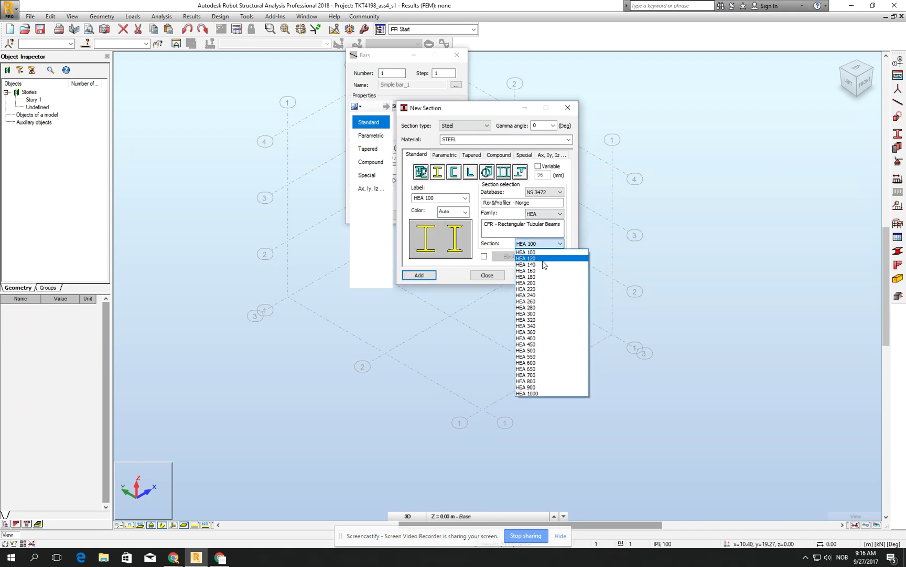
{"action": "left_click", "coordinate": [541, 277]}
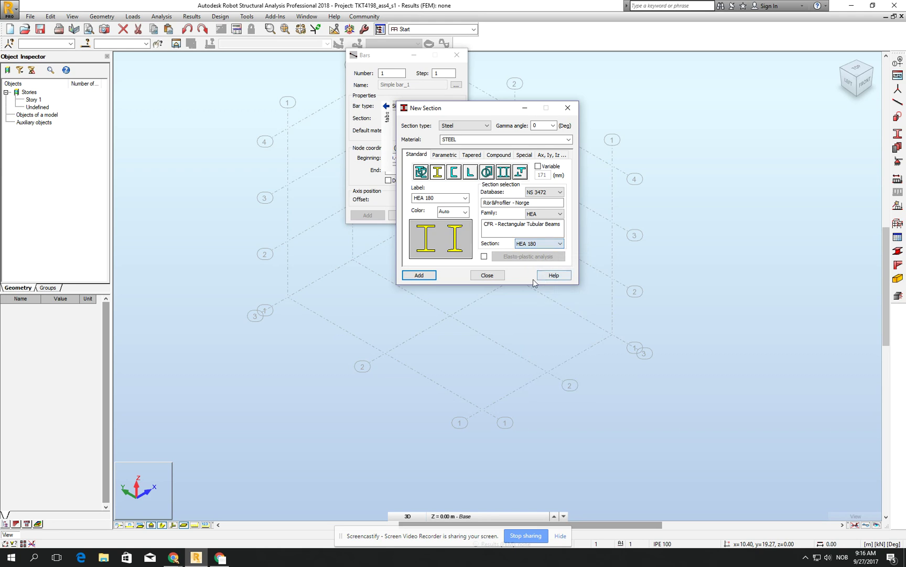
{"action": "left_click", "coordinate": [419, 276]}
{"action": "left_click", "coordinate": [487, 275]}
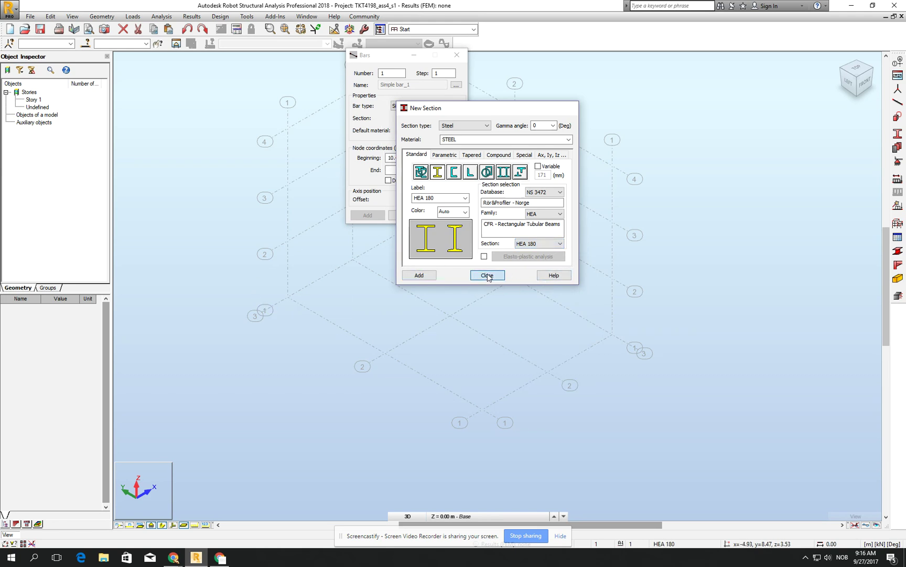
Step: Draw a 3 m HEA 180 column from 0,12,0 to 0,12,3 and select it
{"action": "left_click", "coordinate": [288, 297]}
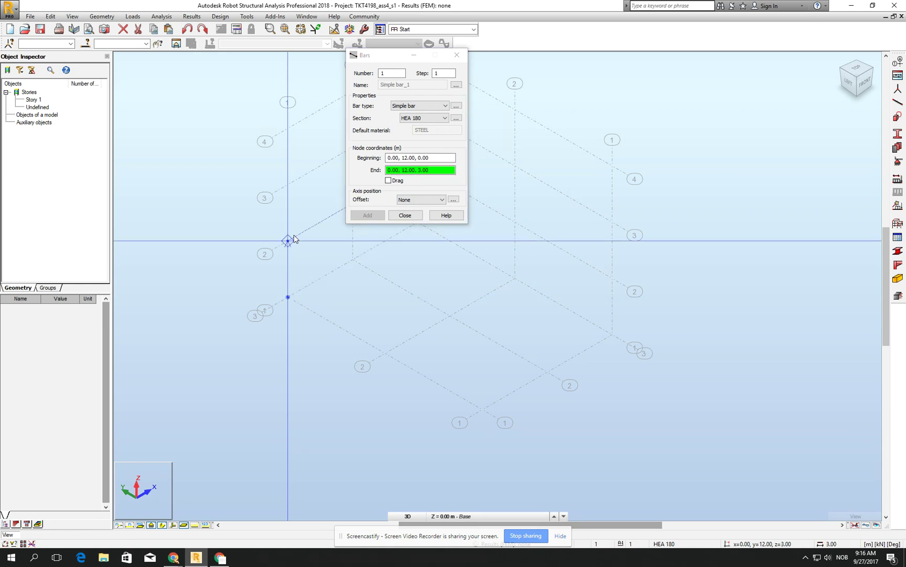
{"action": "left_click", "coordinate": [287, 240]}
{"action": "left_click", "coordinate": [405, 215]}
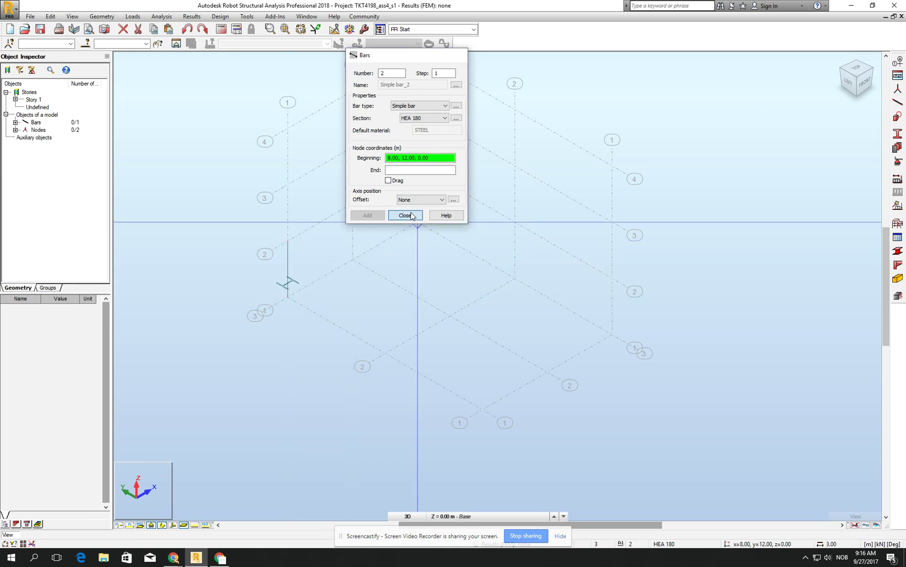
{"action": "left_click_drag", "start_coordinate": [306, 309], "coordinate": [233, 210]}
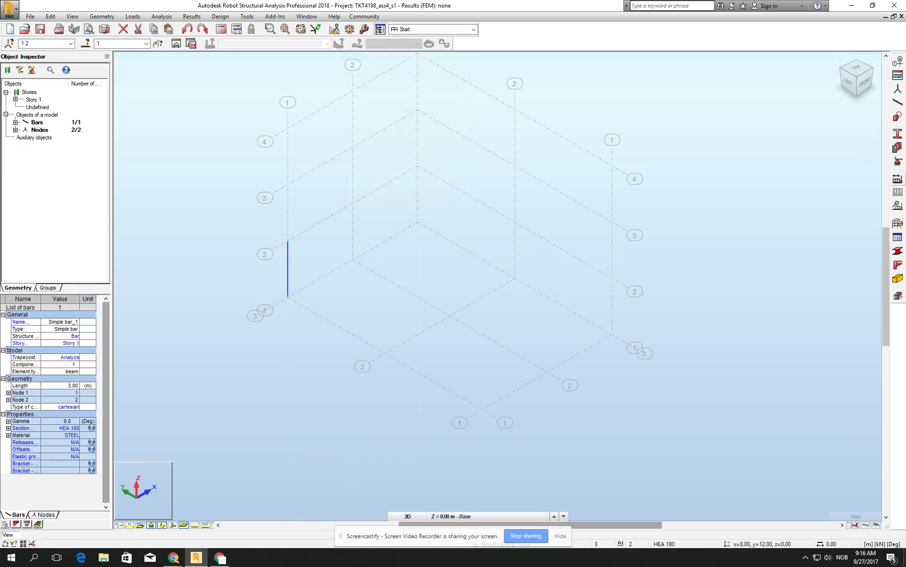
Step: Copy the column by translation to the other three corners of the 4 m by 6 m rectangle
{"action": "left_click", "coordinate": [51, 16]}
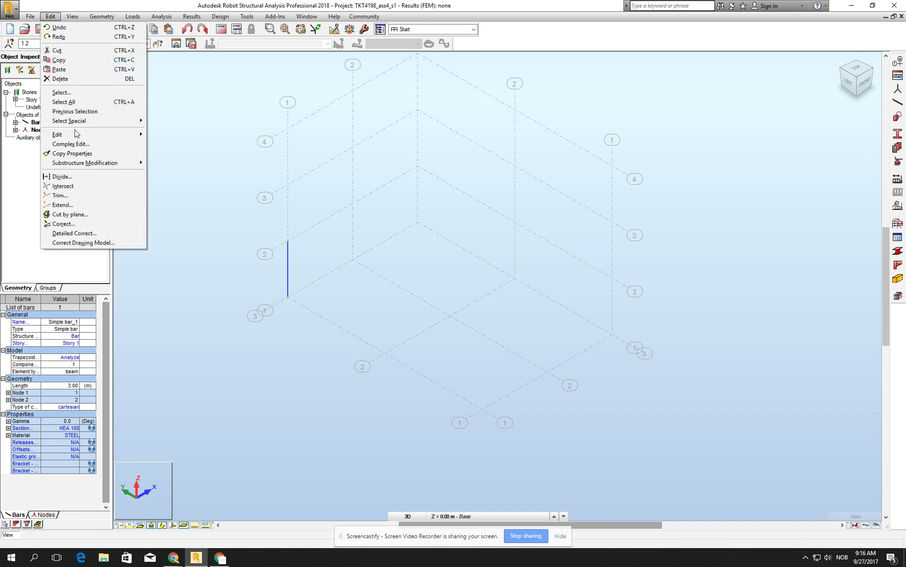
{"action": "mouse_move", "coordinate": [75, 137]}
{"action": "left_click", "coordinate": [165, 135]}
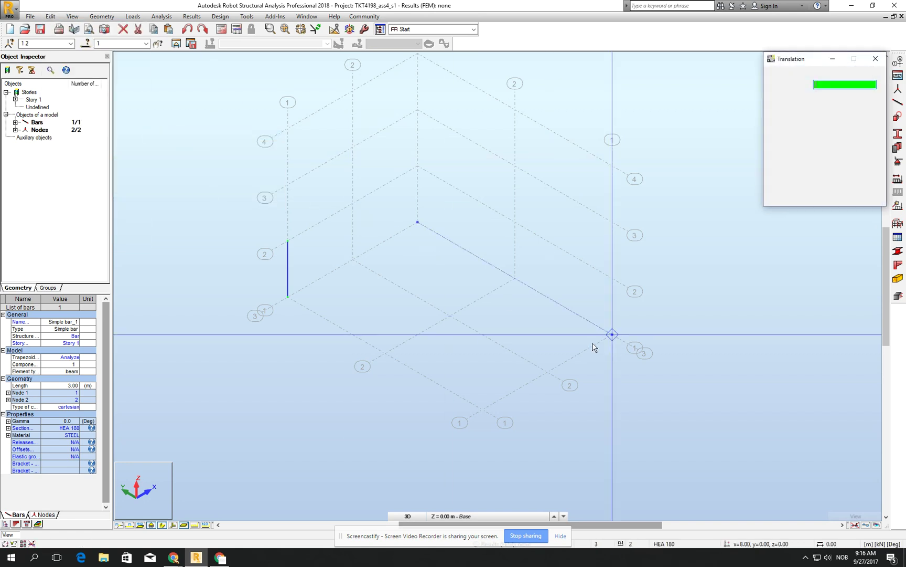
{"action": "left_click", "coordinate": [287, 297]}
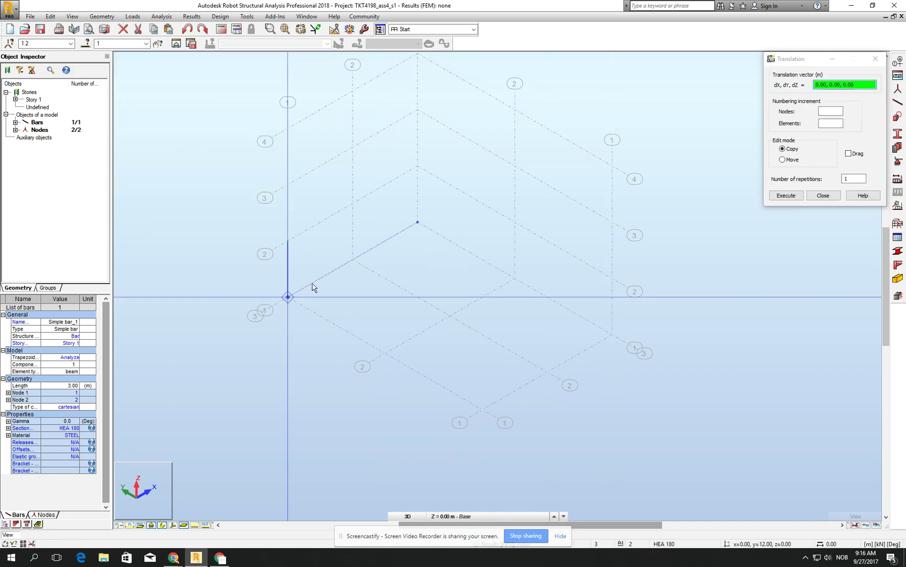
{"action": "left_click", "coordinate": [353, 259]}
{"action": "left_click", "coordinate": [446, 315]}
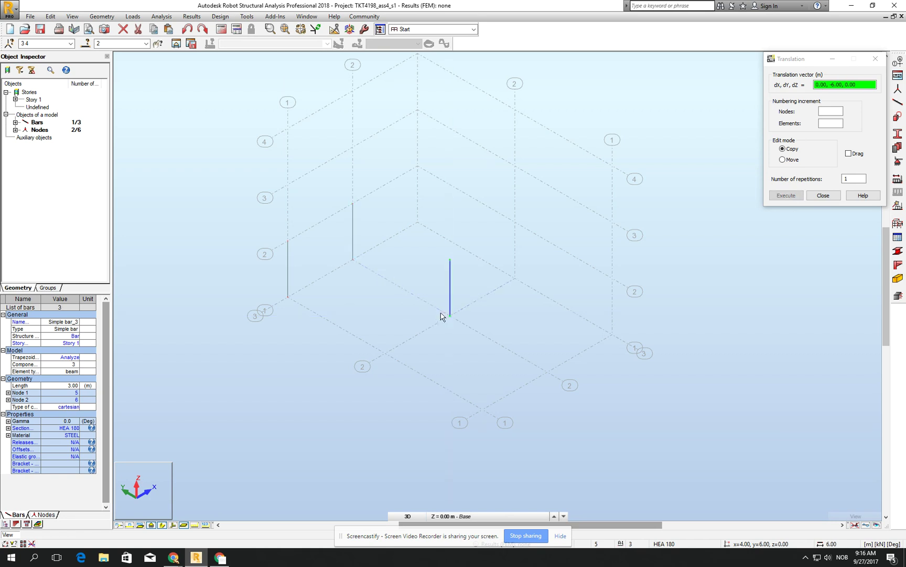
{"action": "left_click", "coordinate": [385, 353]}
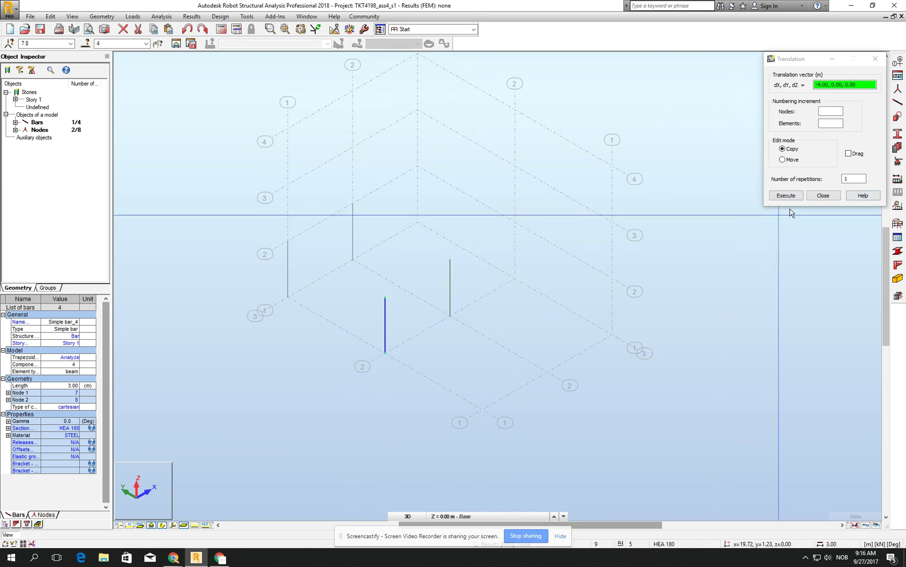
{"action": "left_click", "coordinate": [822, 195]}
{"action": "left_click", "coordinate": [405, 237]}
{"action": "scroll", "coordinate": [324, 235], "scroll_direction": "up", "scroll_amount": 4}
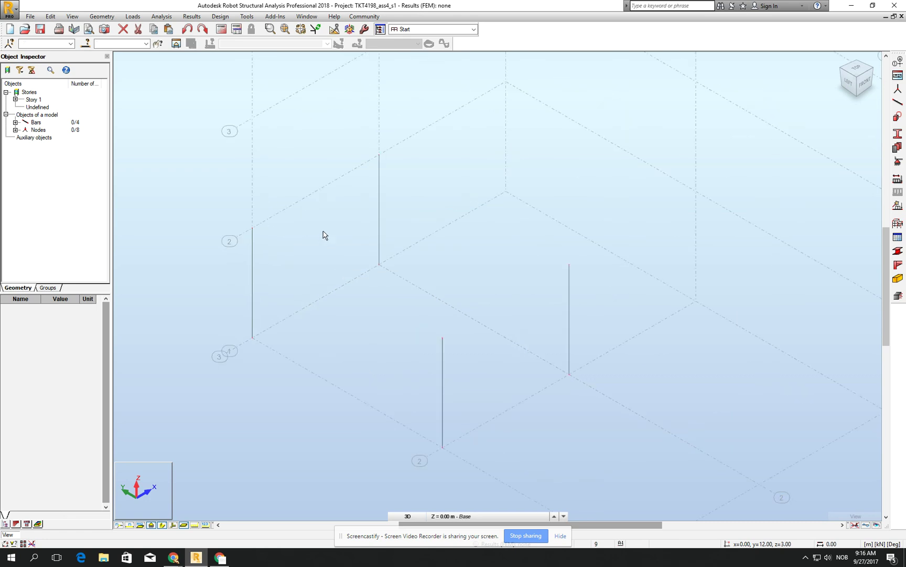
Step: Draw four HEA 180 beams linking the column tops around the 3 m level
{"action": "left_click", "coordinate": [899, 102]}
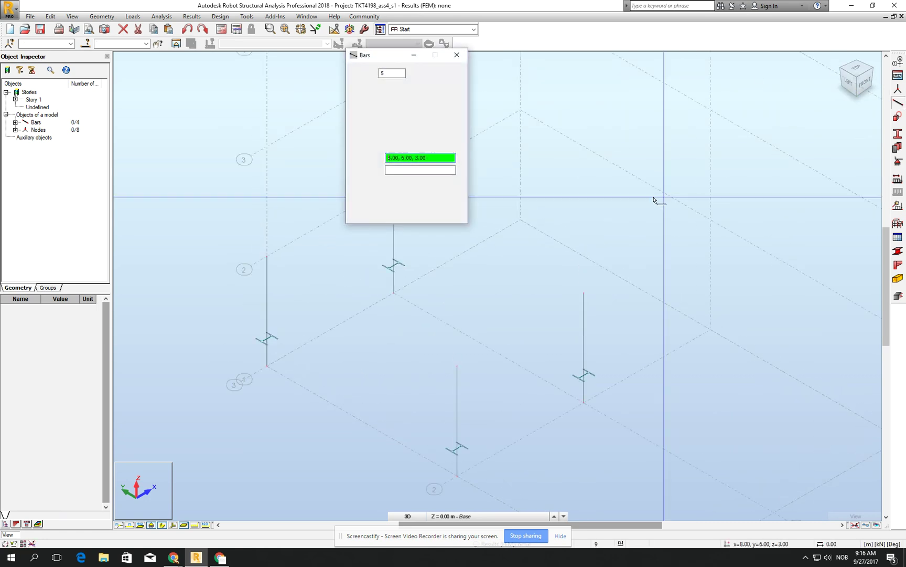
{"action": "mouse_move", "coordinate": [390, 59]}
{"action": "left_mouse_down"}
{"action": "mouse_move", "coordinate": [751, 114]}
{"action": "mouse_move", "coordinate": [737, 106]}
{"action": "left_mouse_up"}
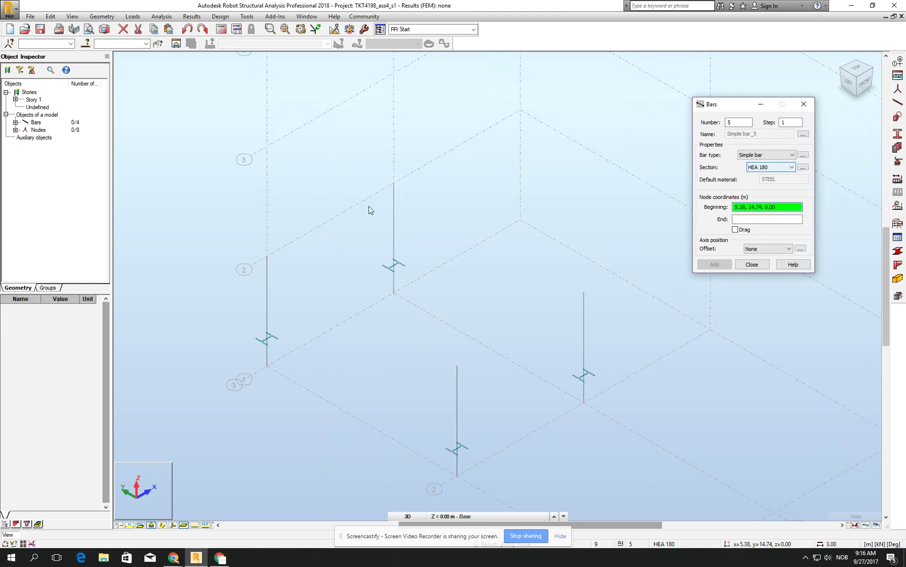
{"action": "left_click", "coordinate": [394, 183]}
{"action": "left_click", "coordinate": [587, 299]}
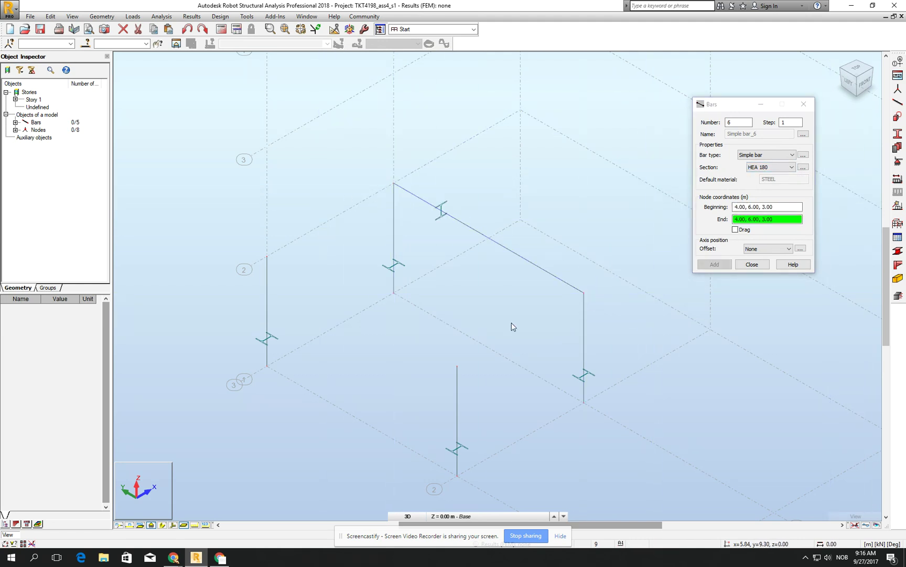
{"action": "left_click", "coordinate": [457, 366]}
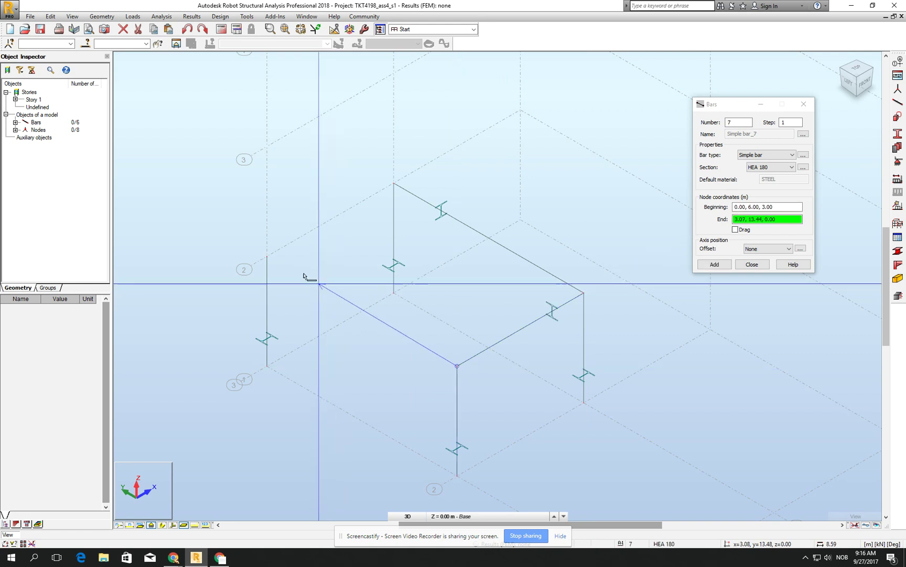
{"action": "left_click", "coordinate": [267, 257]}
{"action": "left_click", "coordinate": [381, 180]}
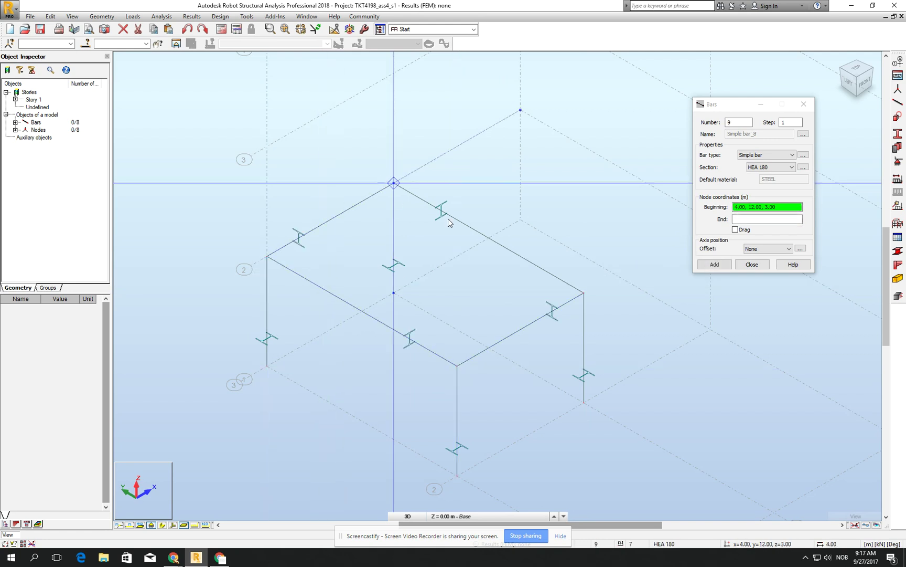
{"action": "left_click", "coordinate": [753, 264]}
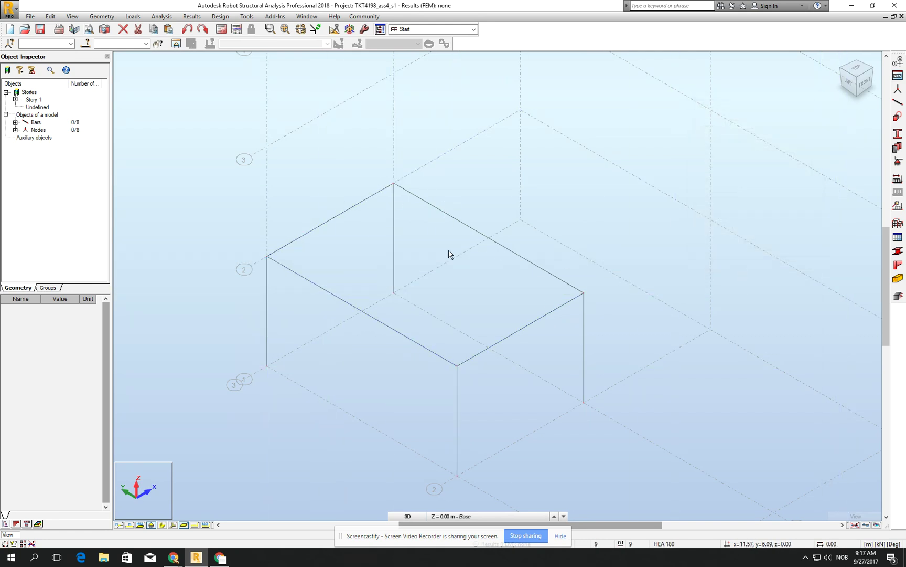
{"action": "left_click_drag", "start_coordinate": [482, 285], "coordinate": [483, 285]}
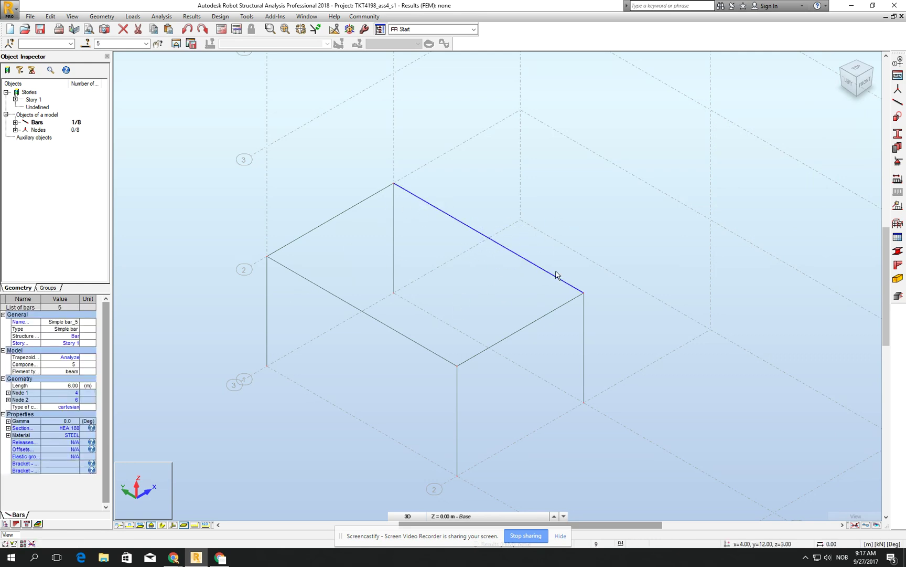
Step: Divide the two 6 m top beams, generating intermediate nodes along them
{"action": "left_click_drag", "start_coordinate": [481, 281], "coordinate": [479, 279]}
{"action": "left_click_drag", "start_coordinate": [387, 351], "coordinate": [369, 371], "text": "ctrl"}
{"action": "left_click", "coordinate": [50, 16]}
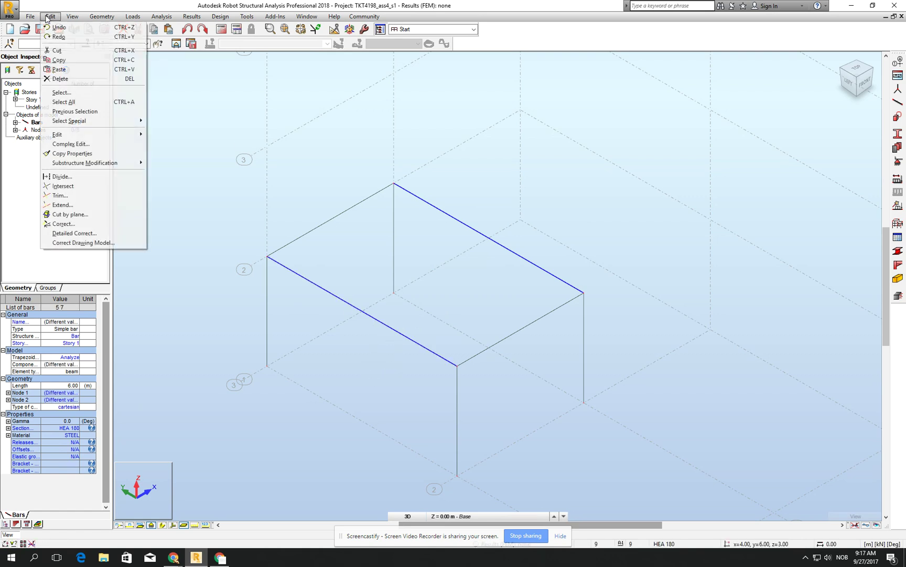
{"action": "left_click", "coordinate": [237, 88]}
{"action": "left_click_drag", "start_coordinate": [497, 196], "coordinate": [379, 374]}
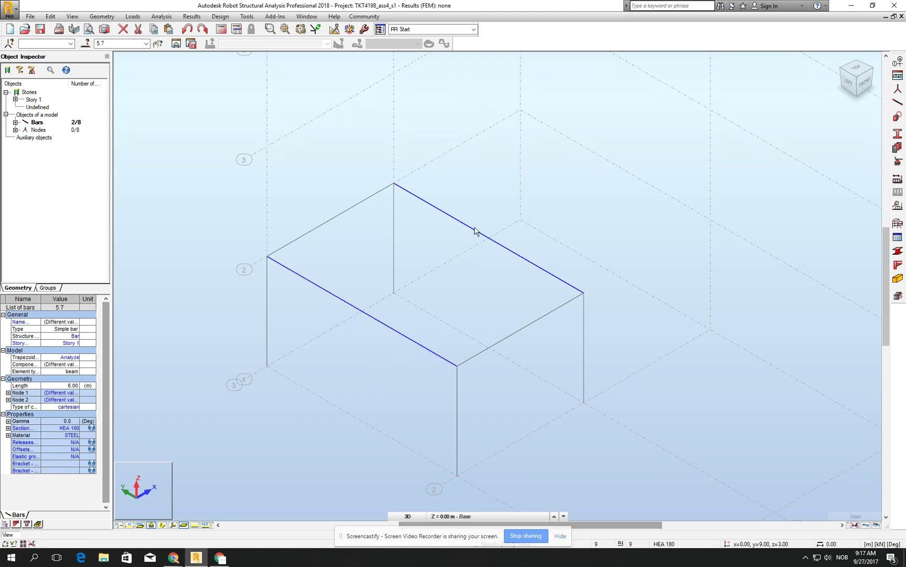
{"action": "left_click", "coordinate": [51, 16]}
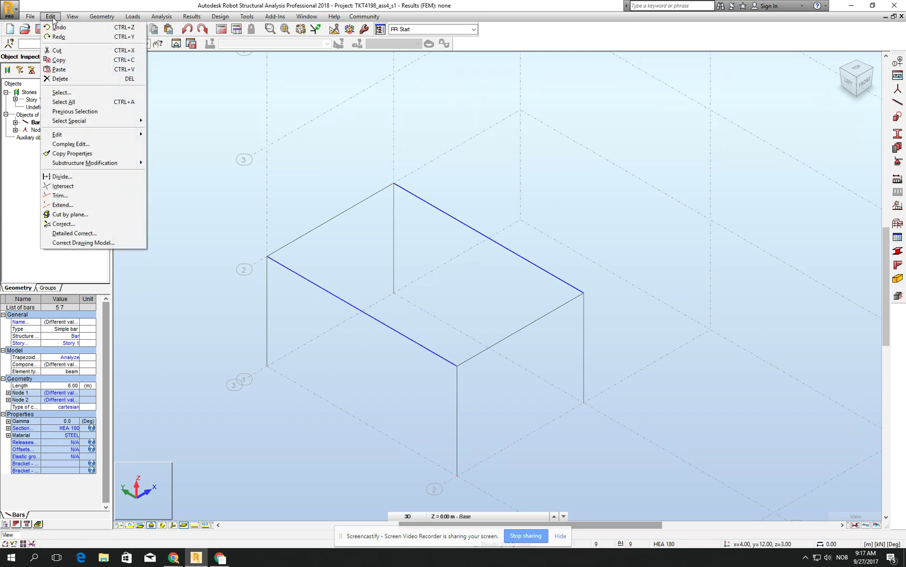
{"action": "left_click", "coordinate": [66, 177]}
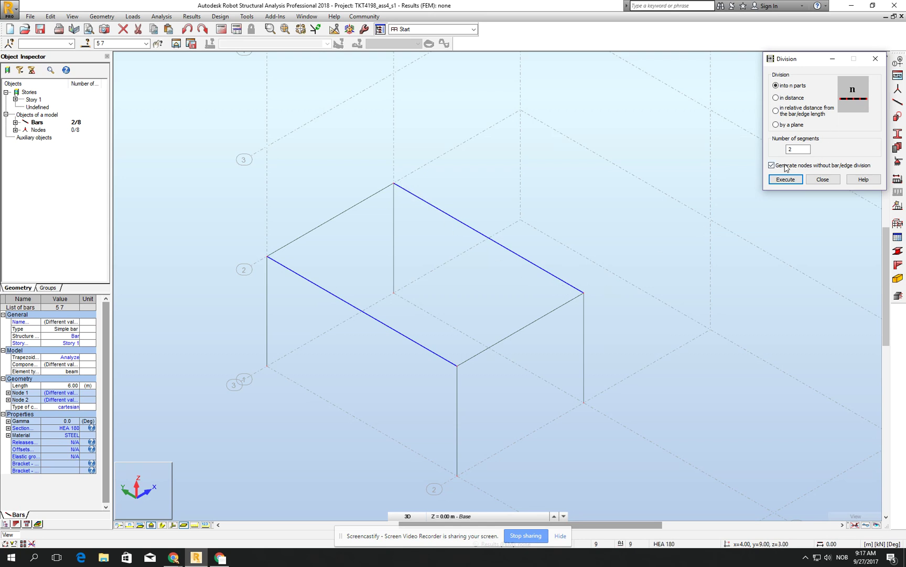
{"action": "double_click", "coordinate": [802, 150]}
{"action": "left_click", "coordinate": [789, 180]}
{"action": "left_click", "coordinate": [822, 180]}
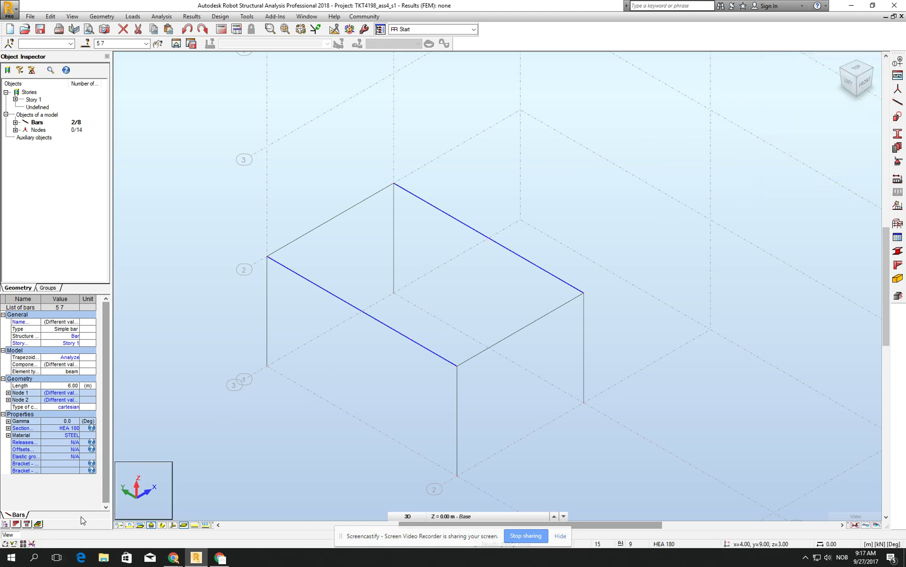
Step: Show node numbers and delete intermediate nodes 9, 10, 11, 13 and 14
{"action": "left_click", "coordinate": [119, 525]}
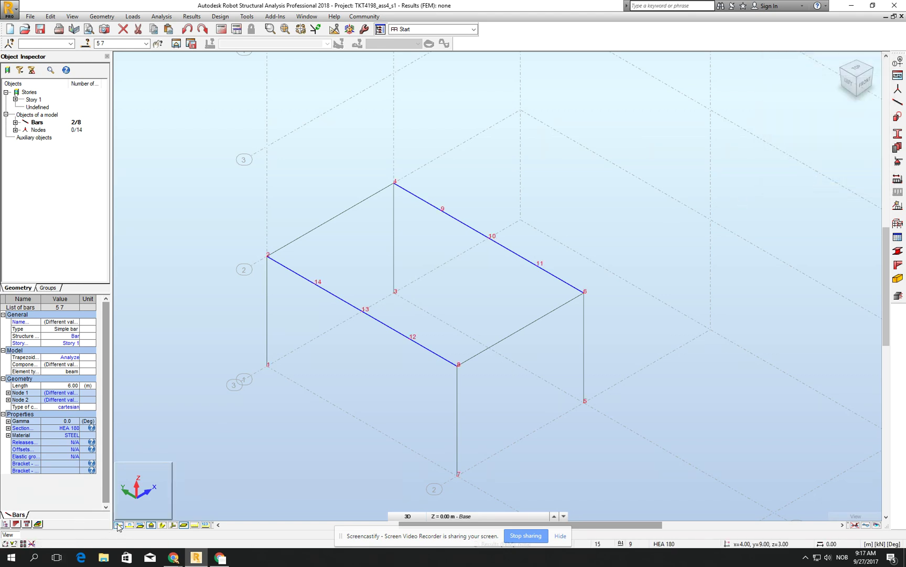
{"action": "left_click", "coordinate": [372, 331]}
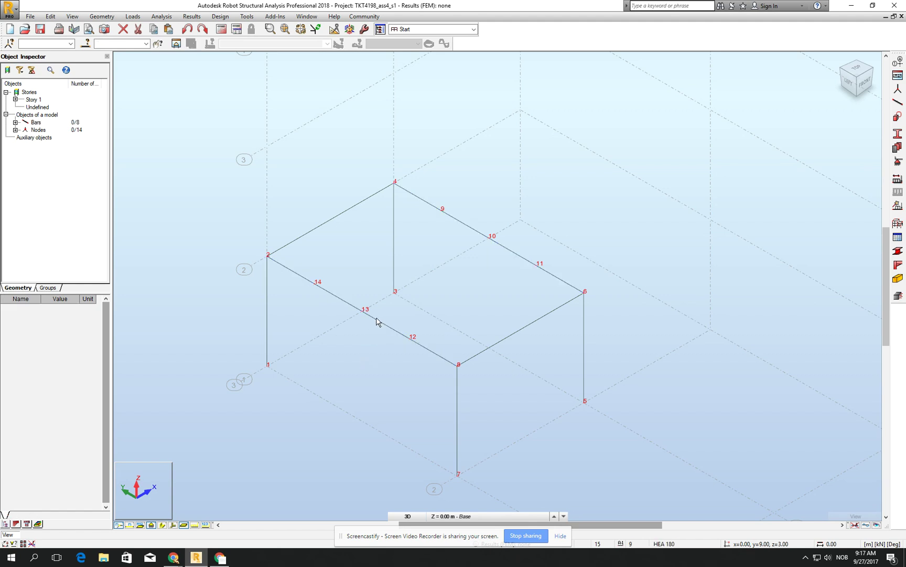
{"action": "left_click", "coordinate": [375, 320]}
{"action": "left_click", "coordinate": [360, 344]}
{"action": "middle_click_drag", "start_coordinate": [324, 340], "coordinate": [350, 379]}
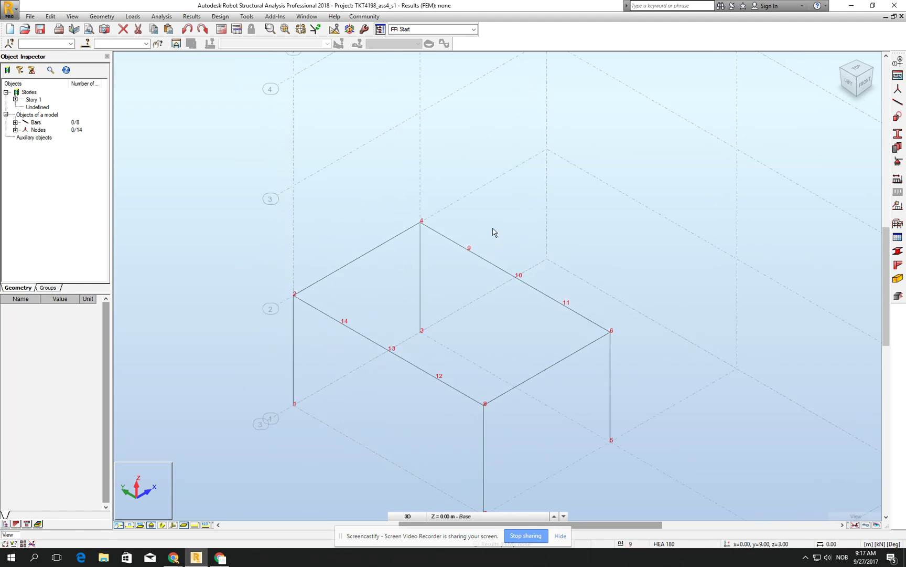
{"action": "left_click_drag", "start_coordinate": [452, 213], "coordinate": [590, 333]}
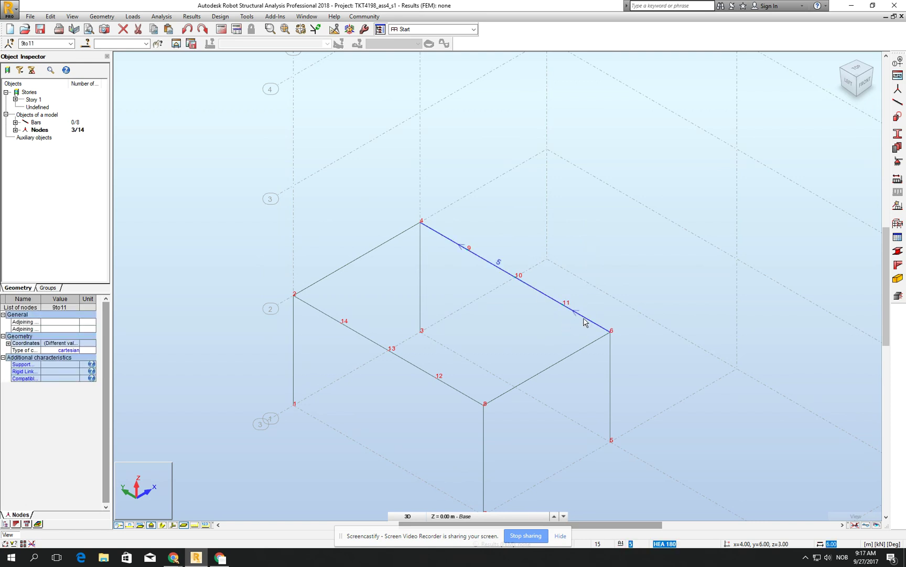
{"action": "key", "text": "Delete"}
{"action": "left_click_drag", "start_coordinate": [327, 304], "coordinate": [409, 391]}
{"action": "key", "text": "Delete"}
{"action": "left_click_drag", "start_coordinate": [411, 349], "coordinate": [452, 405]}
Step: Delete node 12, then split both 6 m top beams into four bars each
{"action": "key", "text": "Delete"}
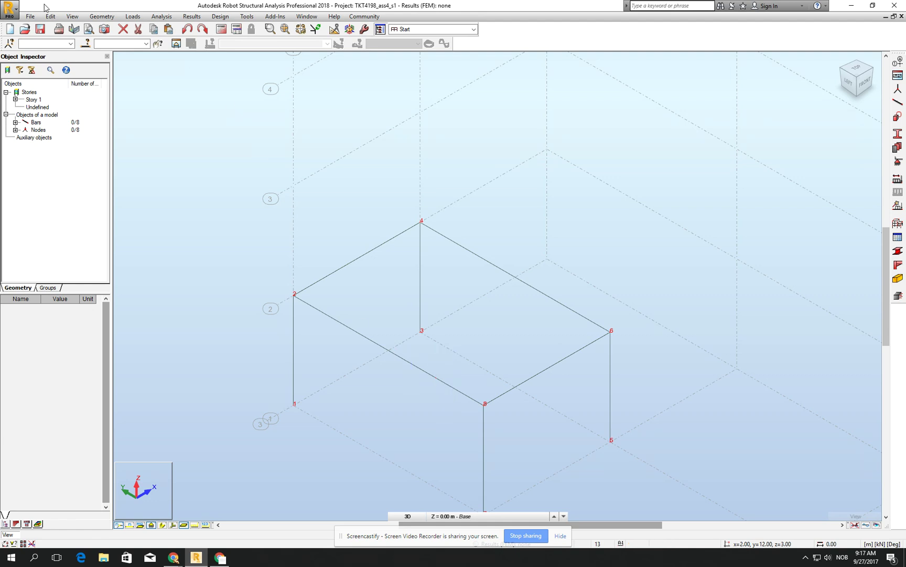
{"action": "left_click_drag", "start_coordinate": [529, 248], "coordinate": [468, 354]}
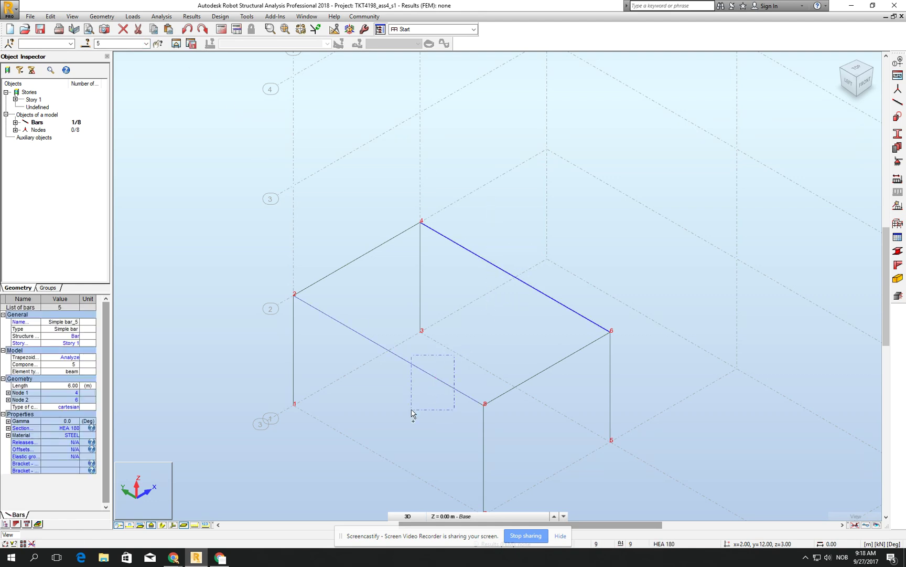
{"action": "left_click_drag", "start_coordinate": [454, 355], "coordinate": [411, 411], "text": "ctrl"}
{"action": "left_click", "coordinate": [55, 17]}
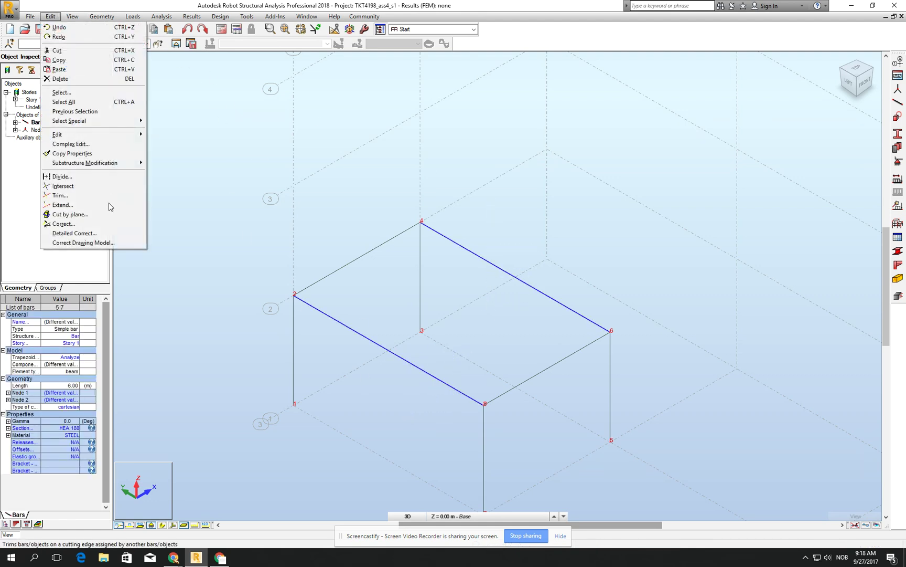
{"action": "left_click", "coordinate": [109, 173]}
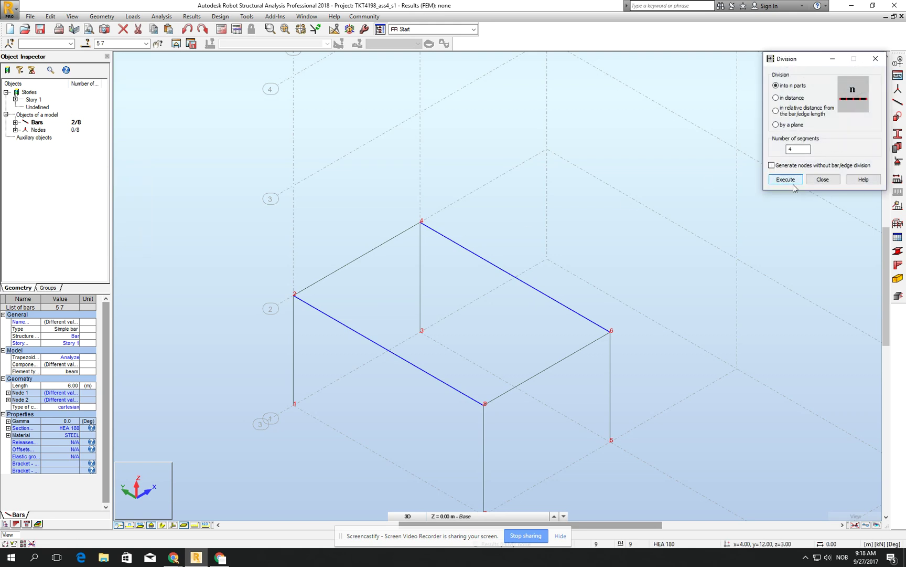
{"action": "left_click", "coordinate": [786, 180]}
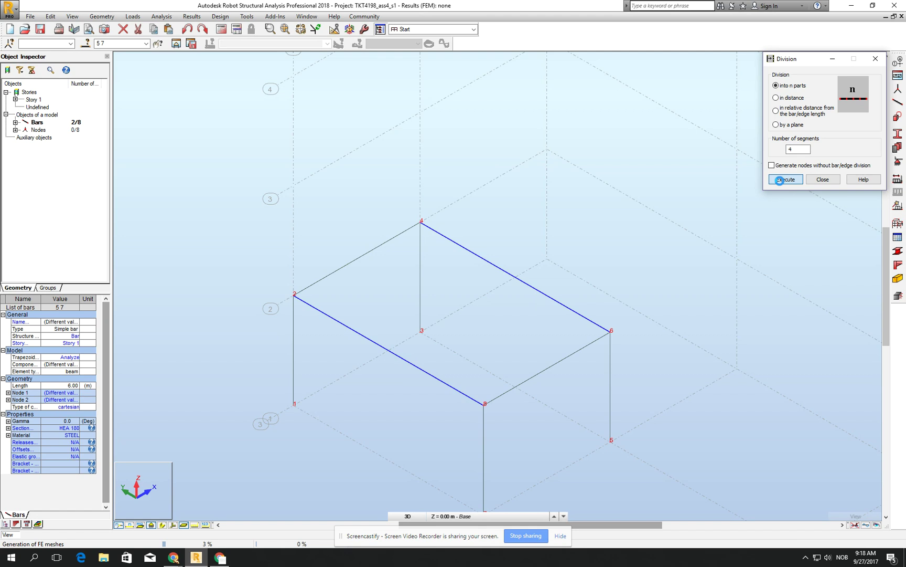
{"action": "left_click", "coordinate": [493, 265]}
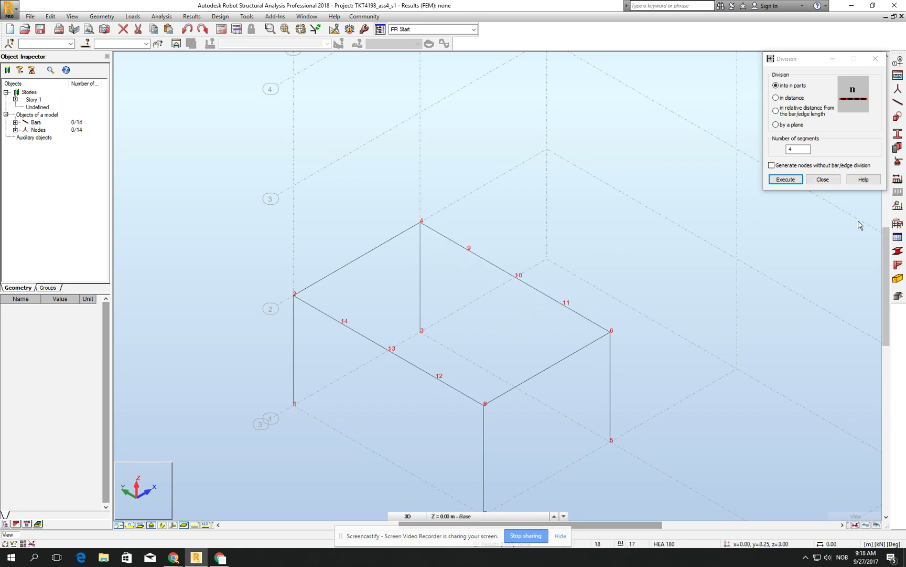
Step: Draw HEA 180 cross beams between nodes 12–11, 13–10 and 14–9
{"action": "left_click", "coordinate": [823, 179]}
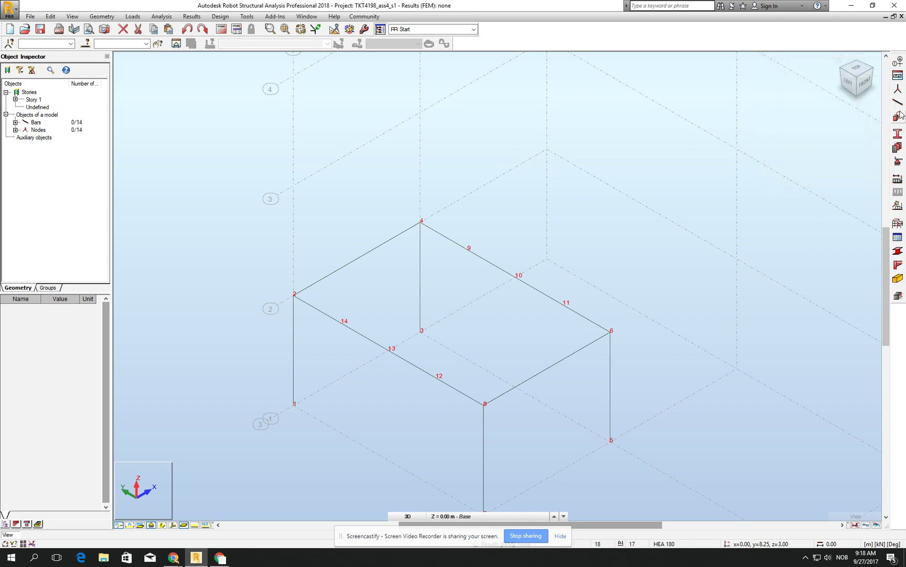
{"action": "left_click", "coordinate": [439, 384]}
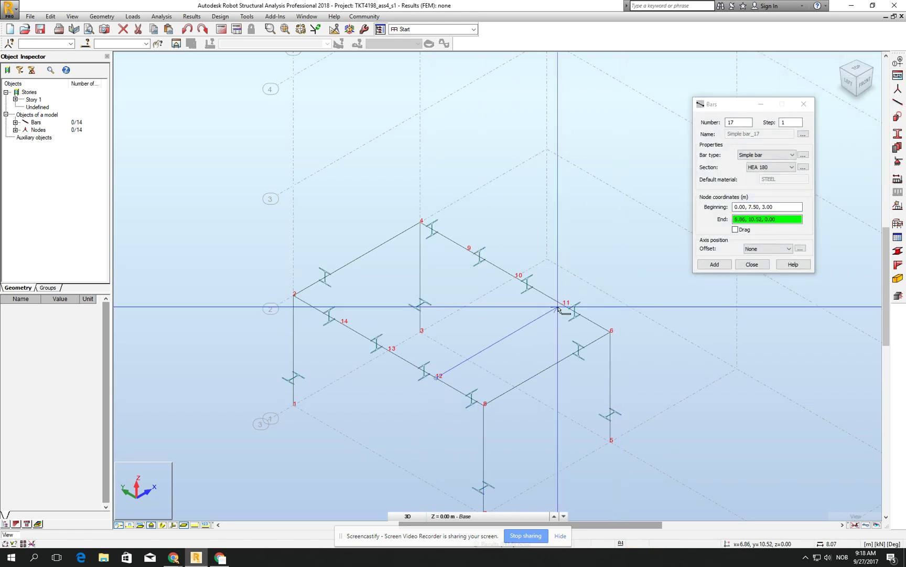
{"action": "left_click", "coordinate": [562, 329]}
{"action": "key", "text": "ctrl+z"}
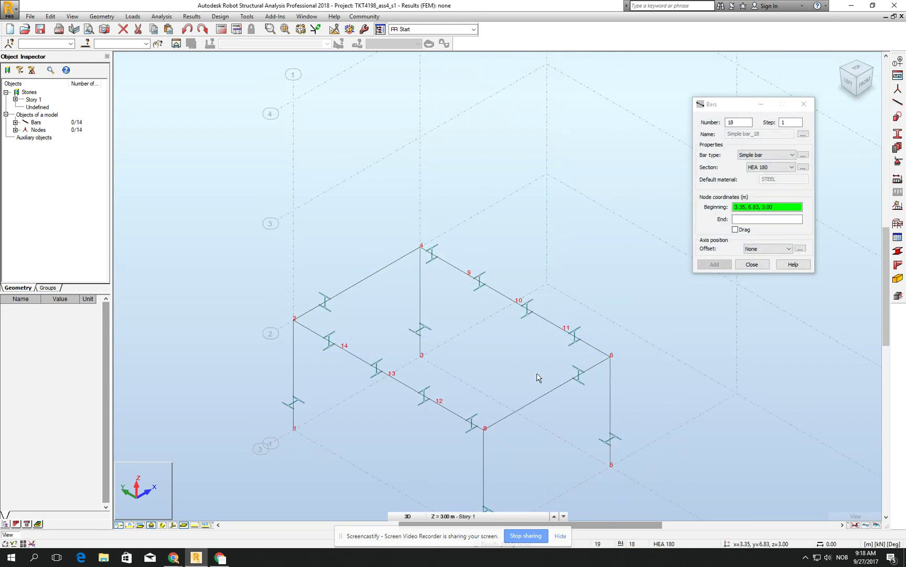
{"action": "left_click", "coordinate": [777, 207]}
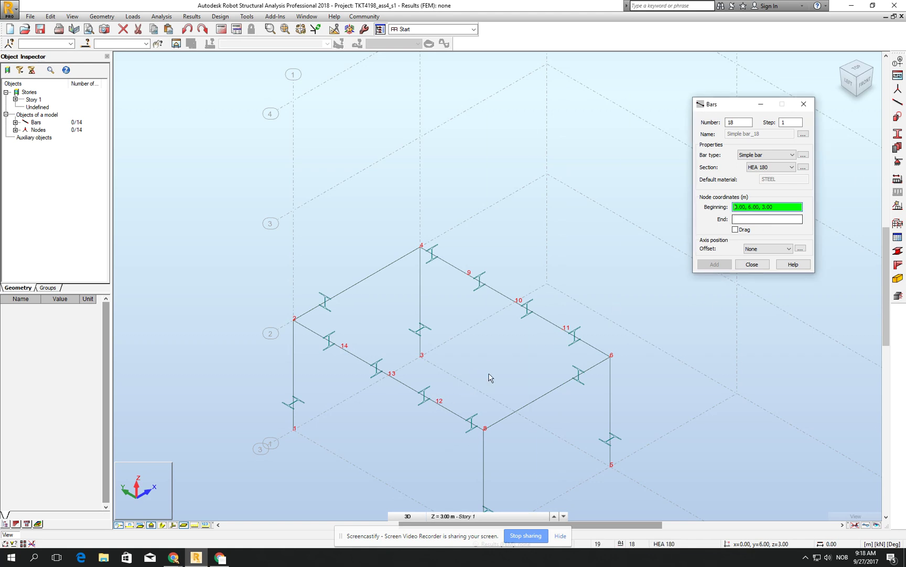
{"action": "left_click", "coordinate": [436, 401]}
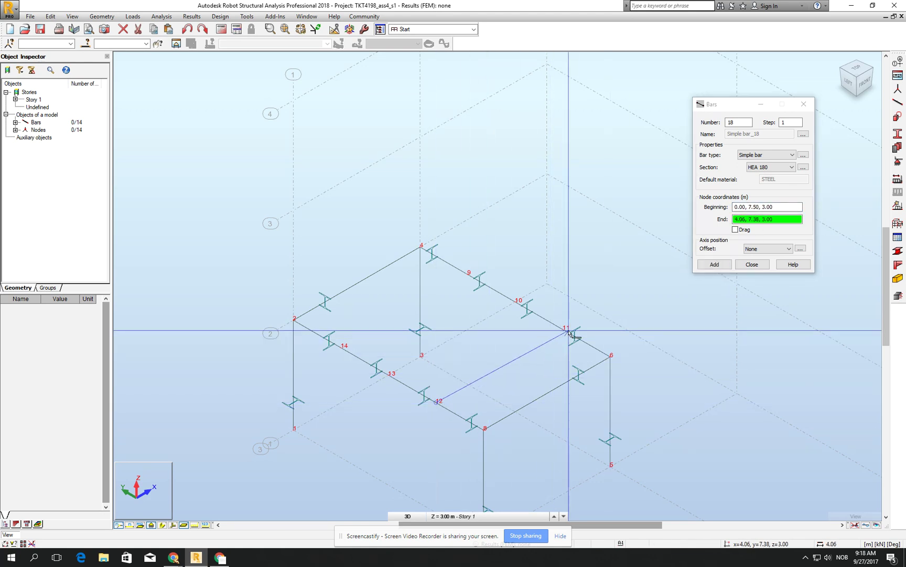
{"action": "left_click", "coordinate": [567, 330]}
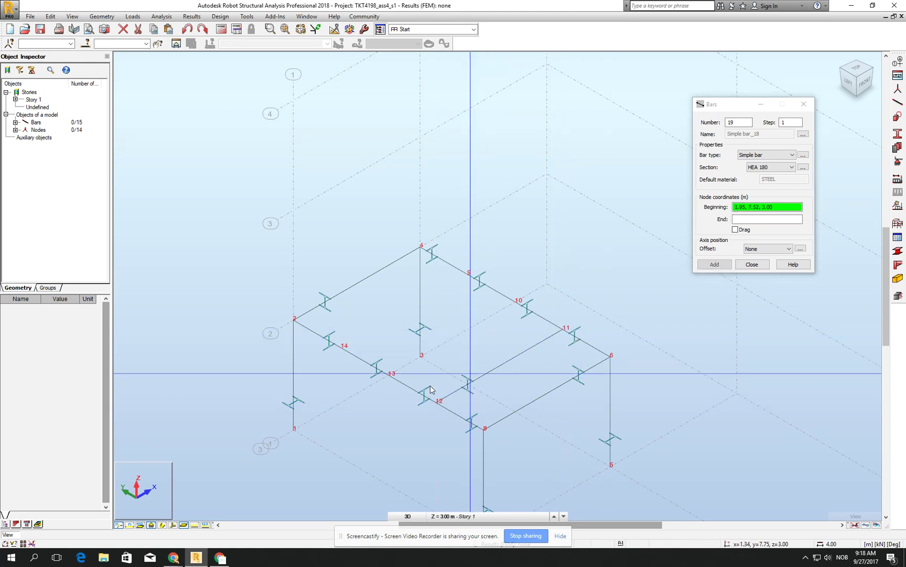
{"action": "left_click", "coordinate": [387, 380]}
{"action": "left_click", "coordinate": [518, 300]}
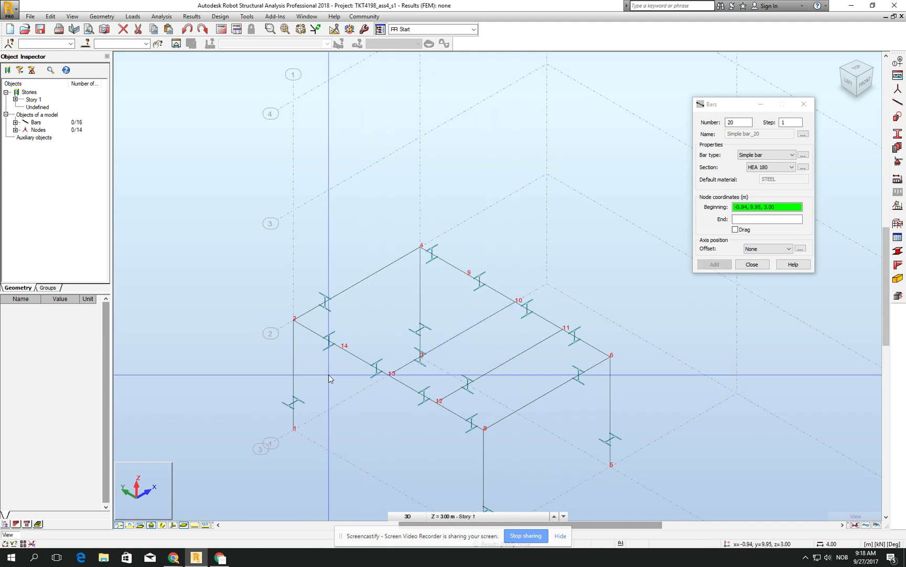
{"action": "left_click", "coordinate": [339, 343]}
{"action": "left_click", "coordinate": [467, 274]}
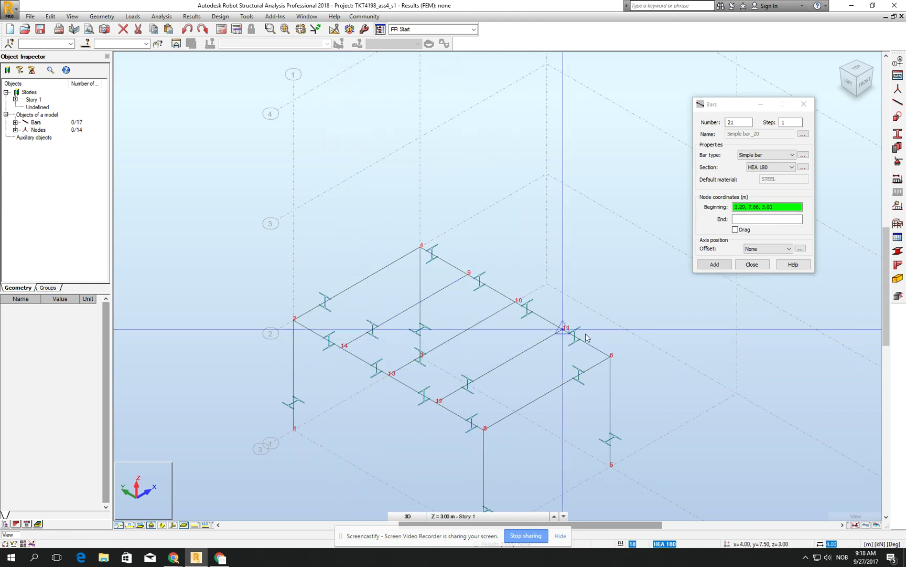
{"action": "left_click", "coordinate": [751, 264]}
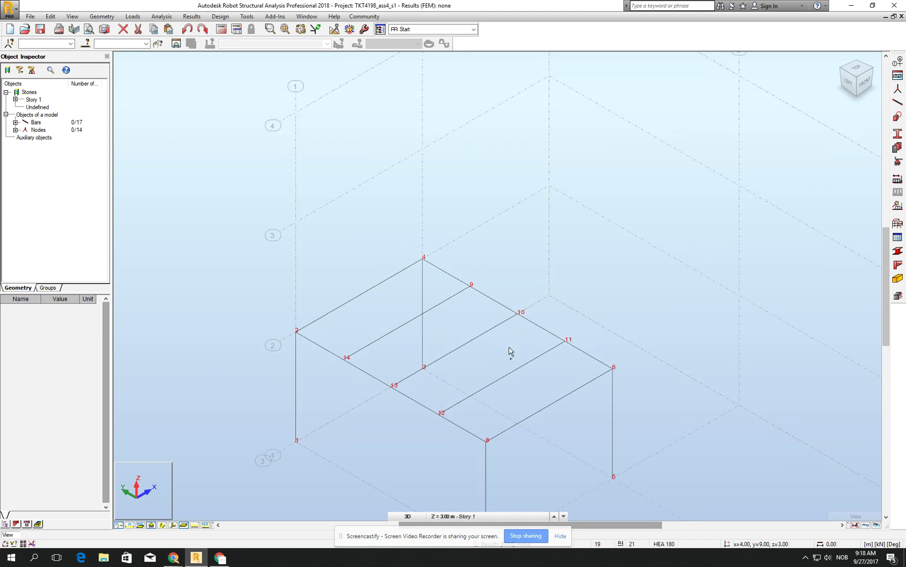
{"action": "middle_click_drag", "start_coordinate": [510, 352], "coordinate": [462, 310], "text": "shift"}
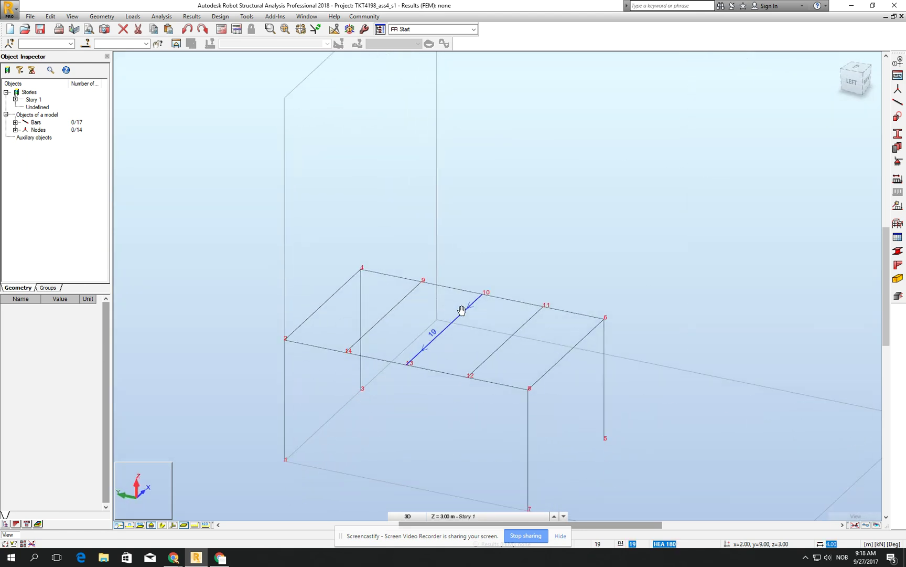
Step: Display the bars as solid HEA section shapes and frame the whole model in view
{"action": "left_click", "coordinate": [163, 525]}
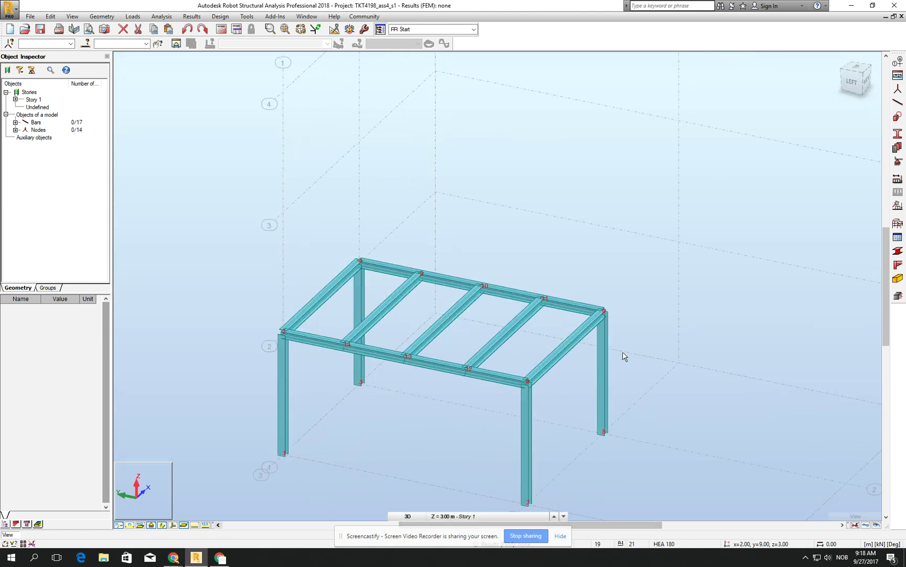
{"action": "middle_click_drag", "start_coordinate": [565, 341], "coordinate": [548, 360], "text": "shift"}
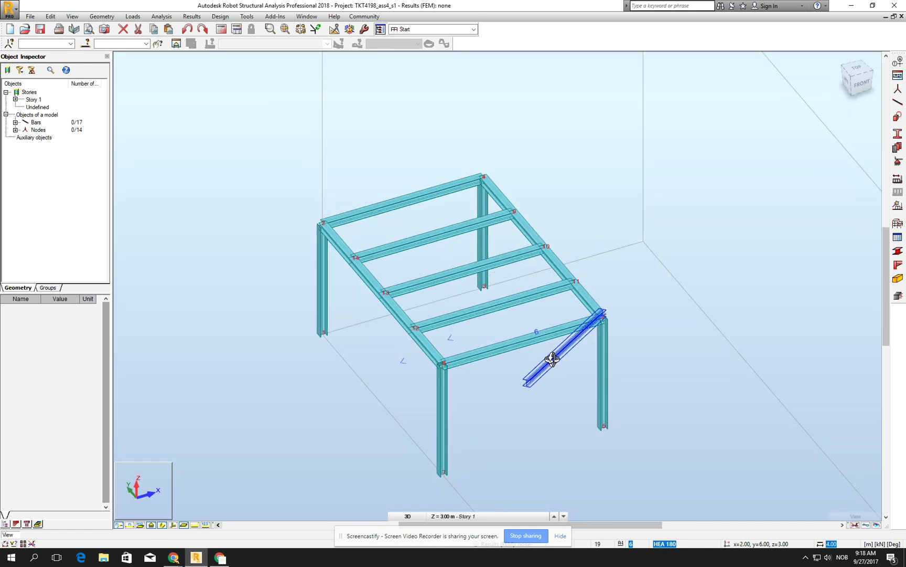
{"action": "scroll", "coordinate": [493, 286], "scroll_direction": "down", "scroll_amount": 3}
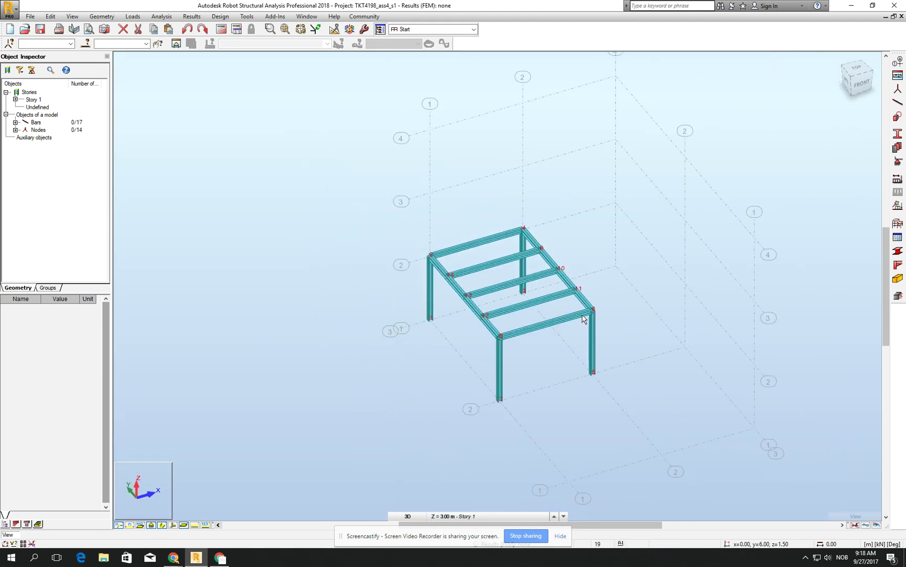
{"action": "middle_click_drag", "start_coordinate": [583, 319], "coordinate": [556, 293]}
{"action": "middle_click_drag", "start_coordinate": [583, 328], "coordinate": [514, 358]}
{"action": "scroll", "coordinate": [435, 380], "scroll_direction": "up", "scroll_amount": 2}
{"action": "middle_click_drag", "start_coordinate": [435, 380], "coordinate": [421, 325]}
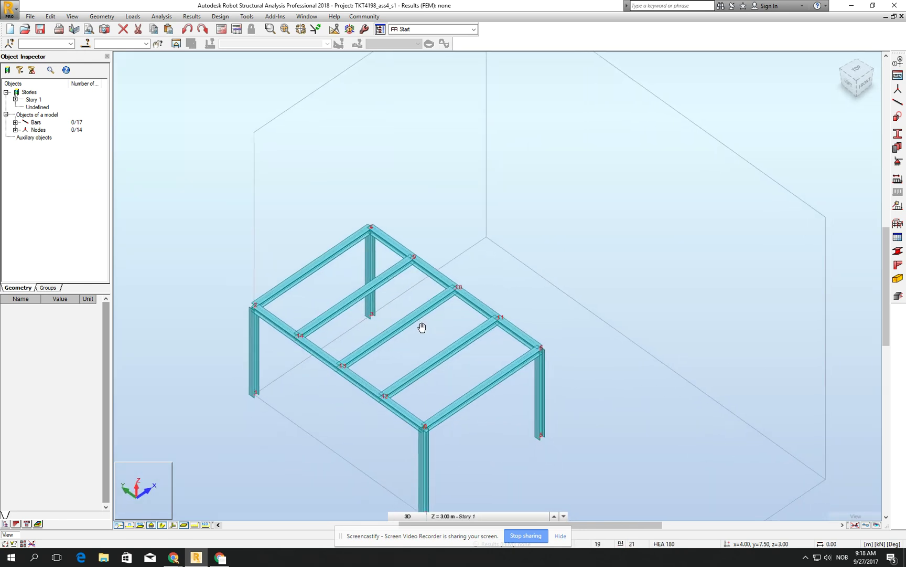
Step: Add a two-way rectangular cladding across the roof between nodes 4, 2, 8 and 5
{"action": "left_click", "coordinate": [101, 17]}
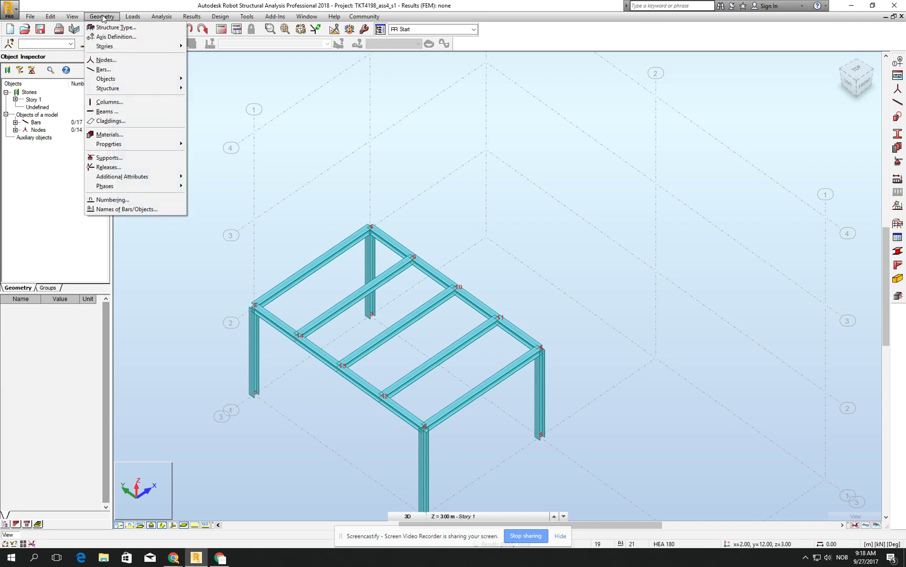
{"action": "left_click", "coordinate": [108, 121]}
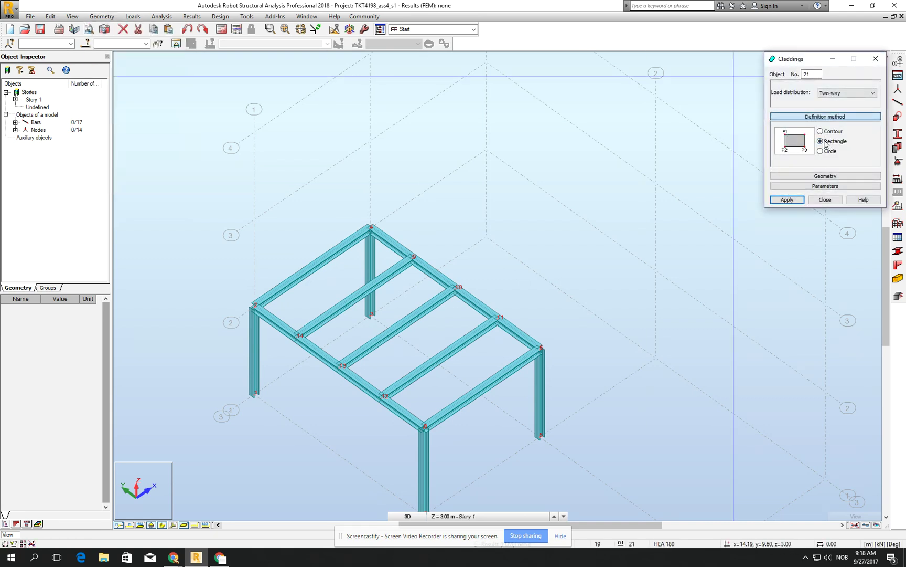
{"action": "left_click", "coordinate": [378, 222]}
{"action": "left_click", "coordinate": [542, 349]}
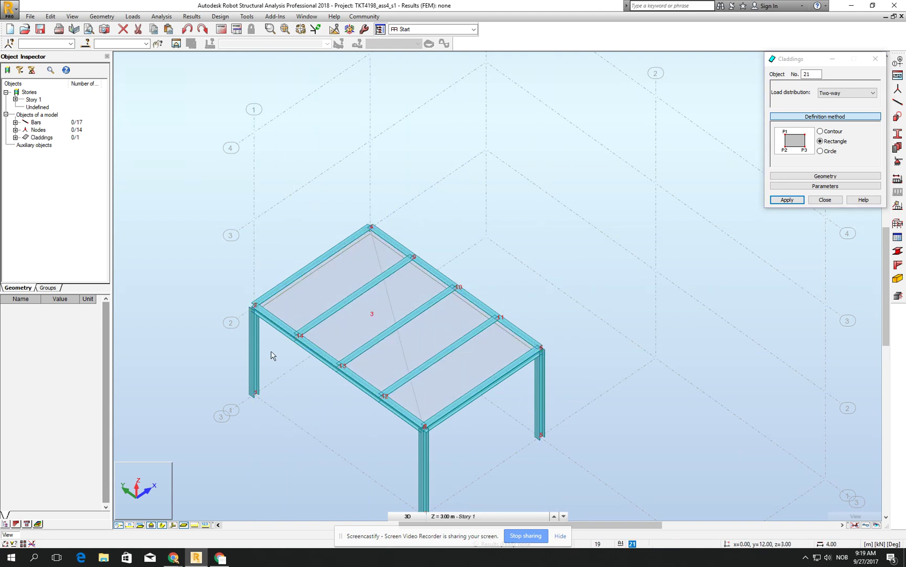
{"action": "left_click", "coordinate": [825, 200]}
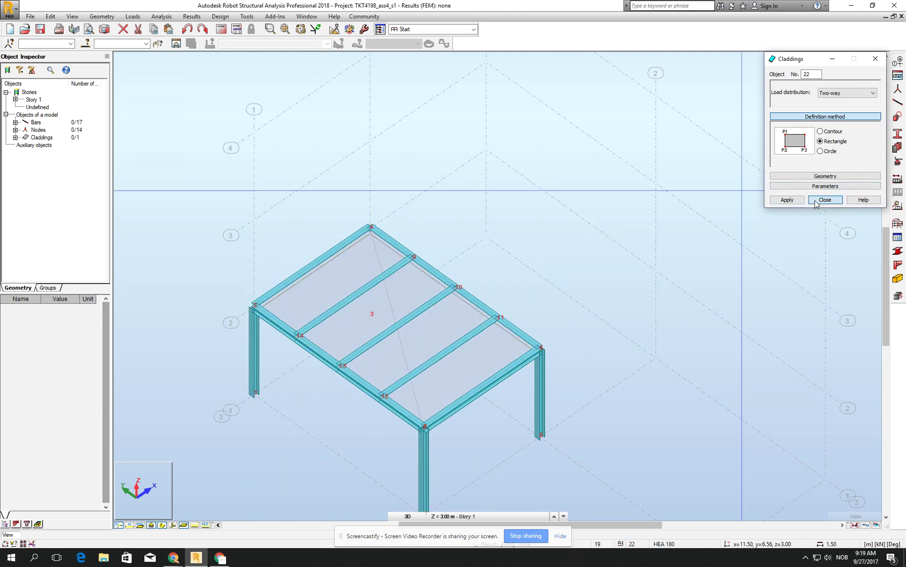
{"action": "scroll", "coordinate": [472, 196], "scroll_direction": "down", "scroll_amount": 3}
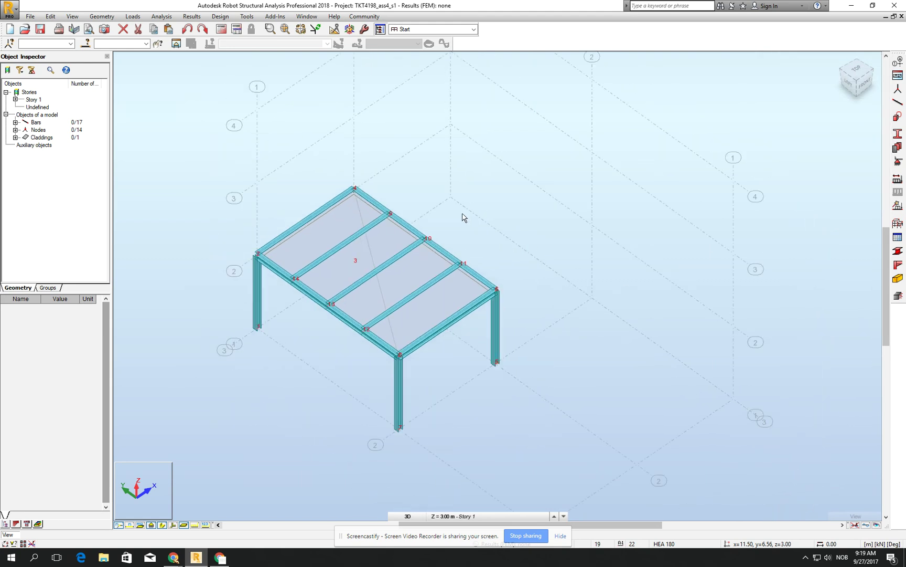
Step: Create two dead load cases, DL1 and DL2
{"action": "left_click", "coordinate": [133, 17]}
{"action": "left_click", "coordinate": [141, 28]}
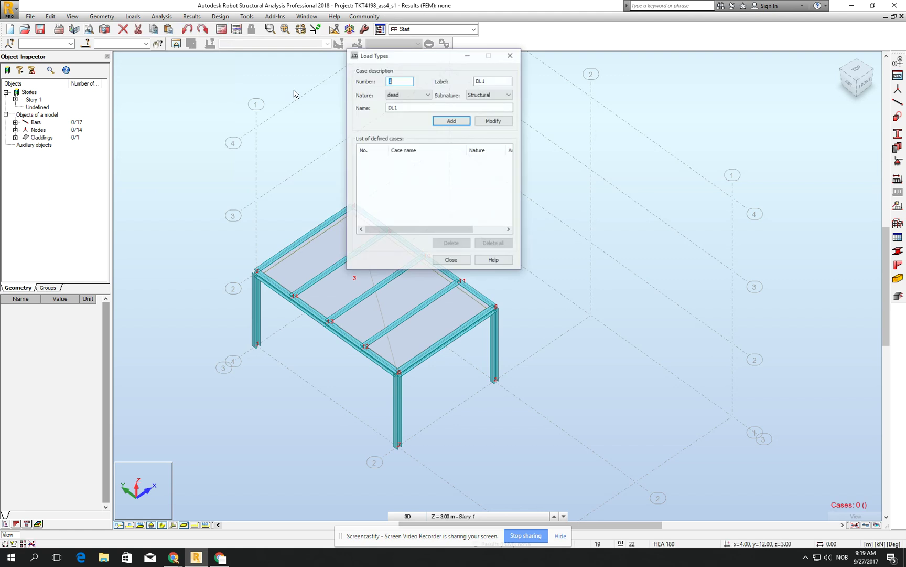
{"action": "left_click", "coordinate": [445, 125]}
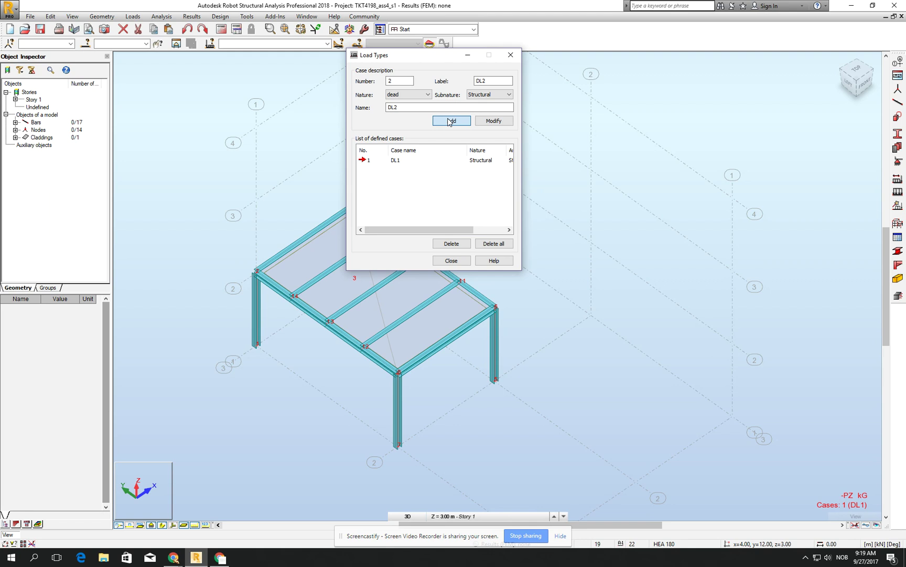
{"action": "left_click", "coordinate": [449, 123]}
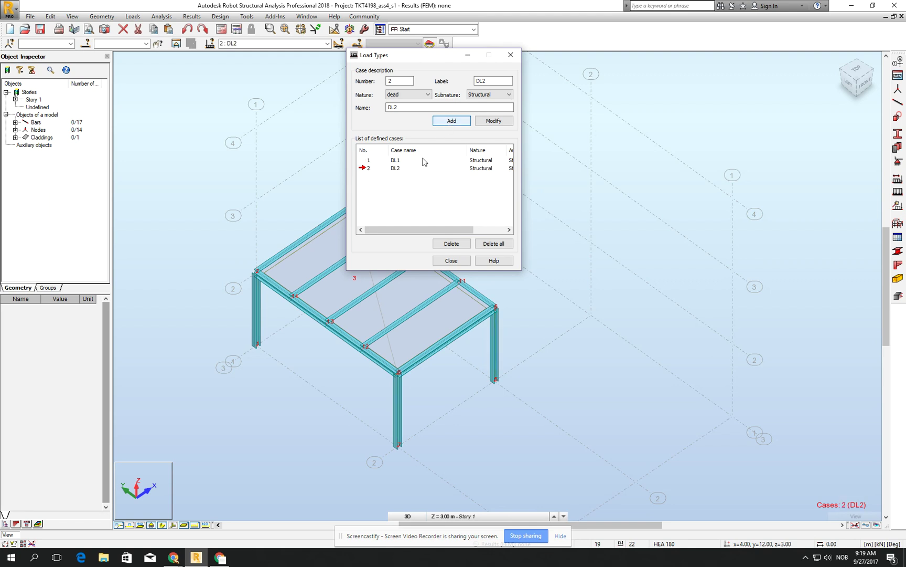
{"action": "left_click", "coordinate": [452, 261]}
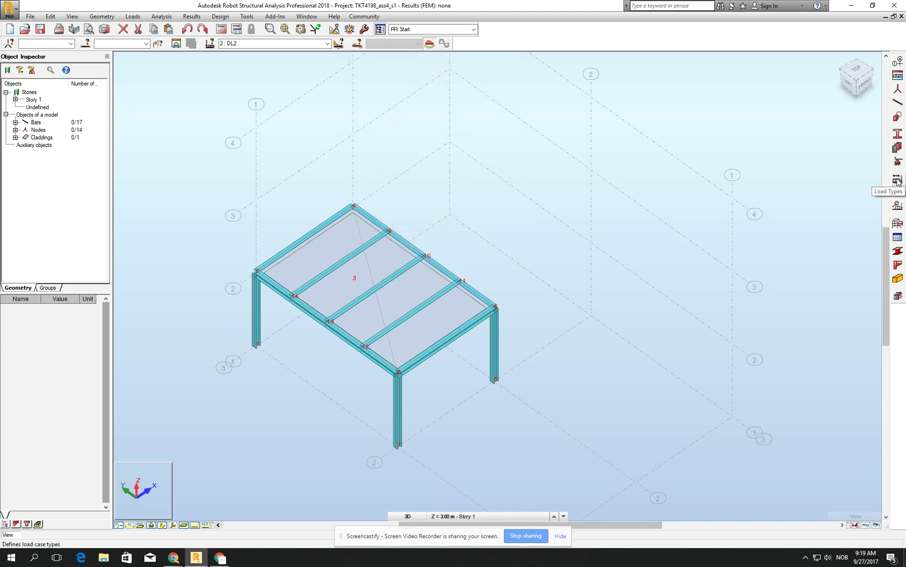
Step: Apply a uniform planar surface load of Z = -1 kPa to roof cladding 3 in case DL2
{"action": "left_click", "coordinate": [897, 199]}
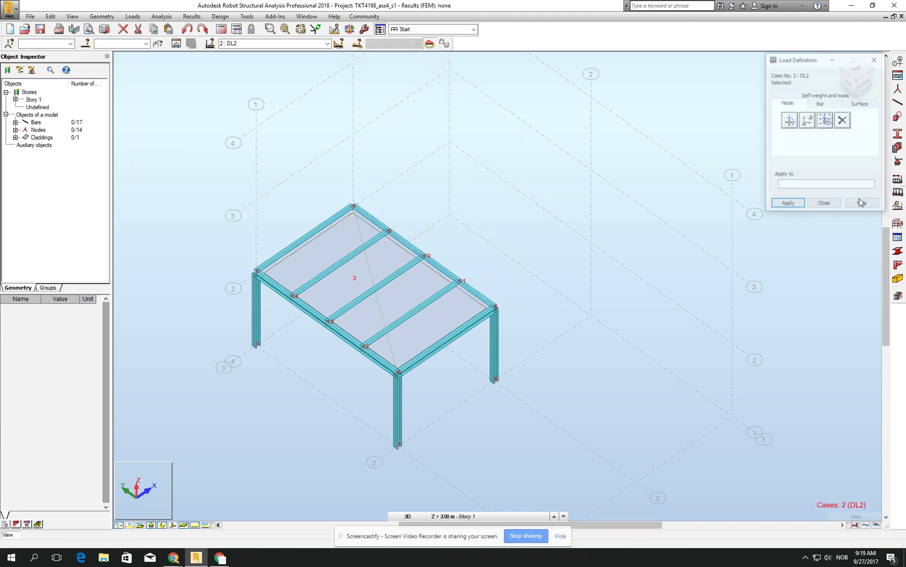
{"action": "left_click", "coordinate": [861, 104]}
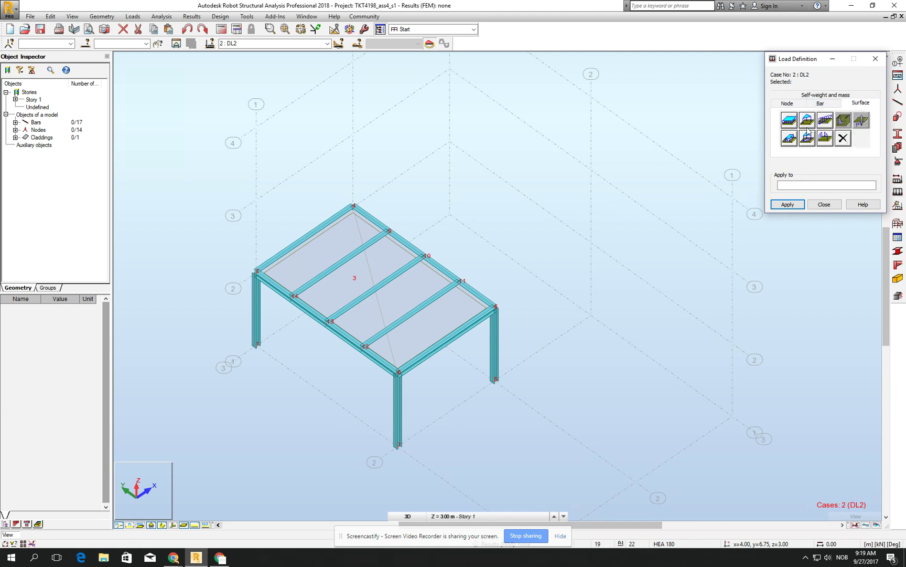
{"action": "left_click", "coordinate": [790, 124]}
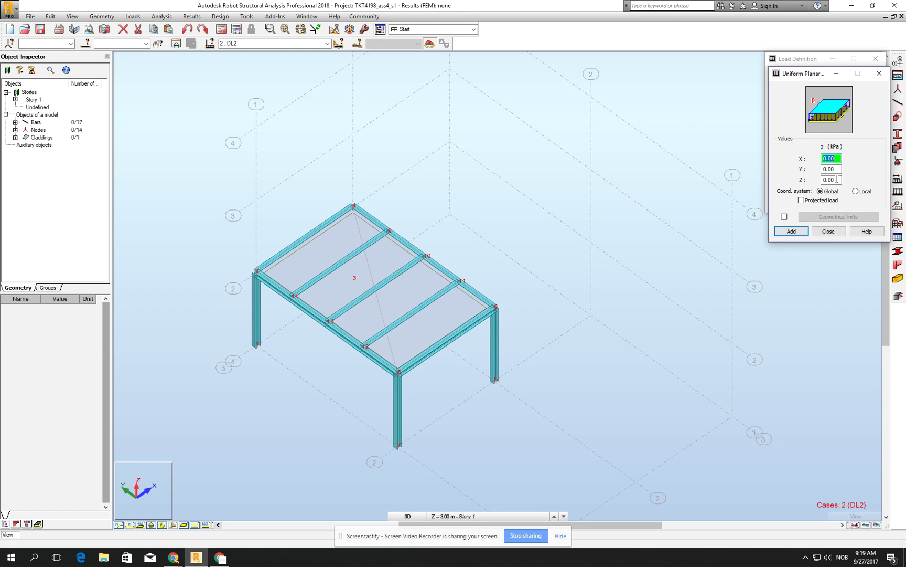
{"action": "left_click", "coordinate": [837, 180]}
{"action": "left_click", "coordinate": [795, 232]}
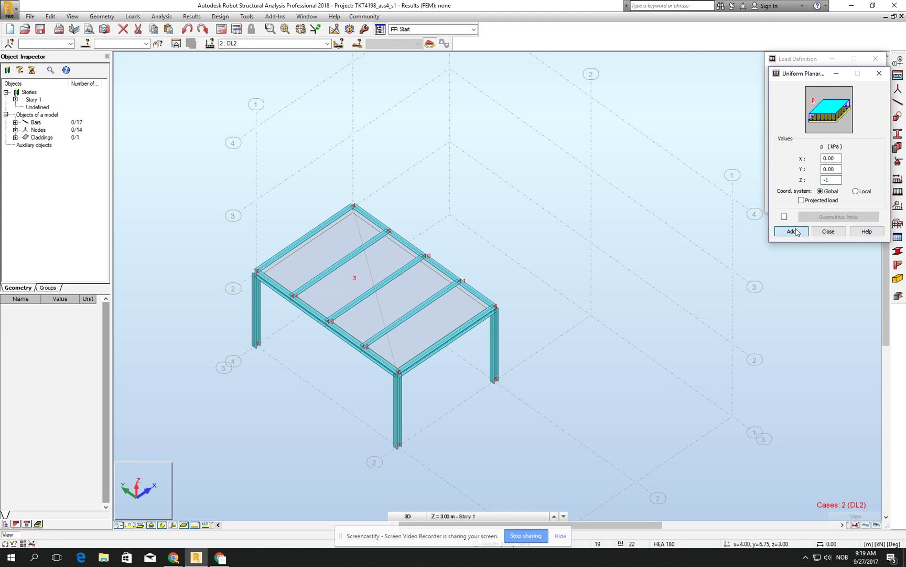
{"action": "left_click", "coordinate": [827, 192]}
{"action": "left_click", "coordinate": [793, 233]}
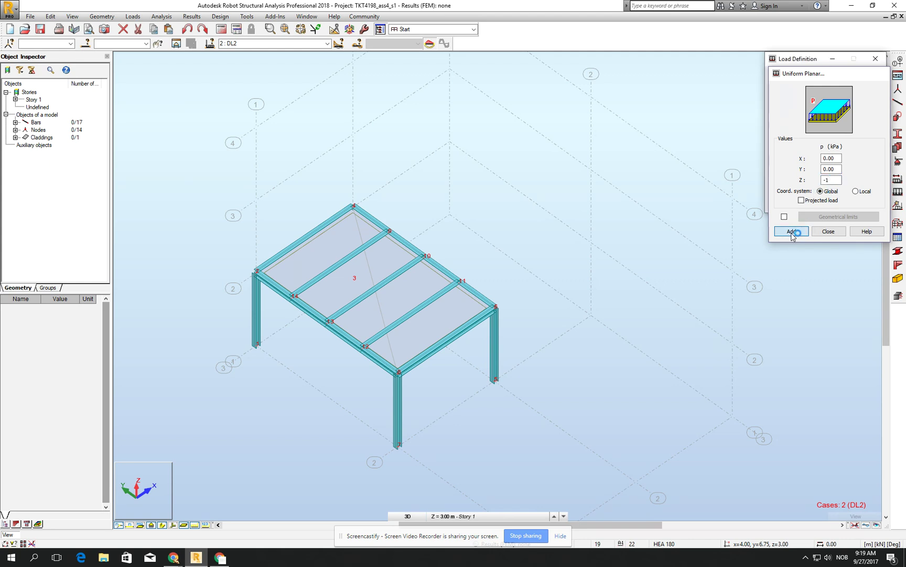
{"action": "left_click", "coordinate": [437, 318]}
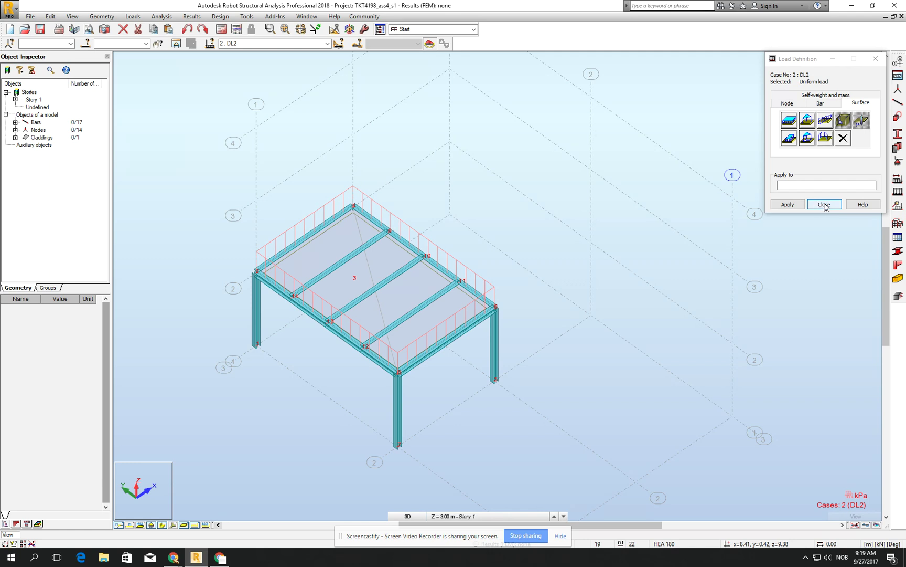
{"action": "left_click", "coordinate": [825, 207]}
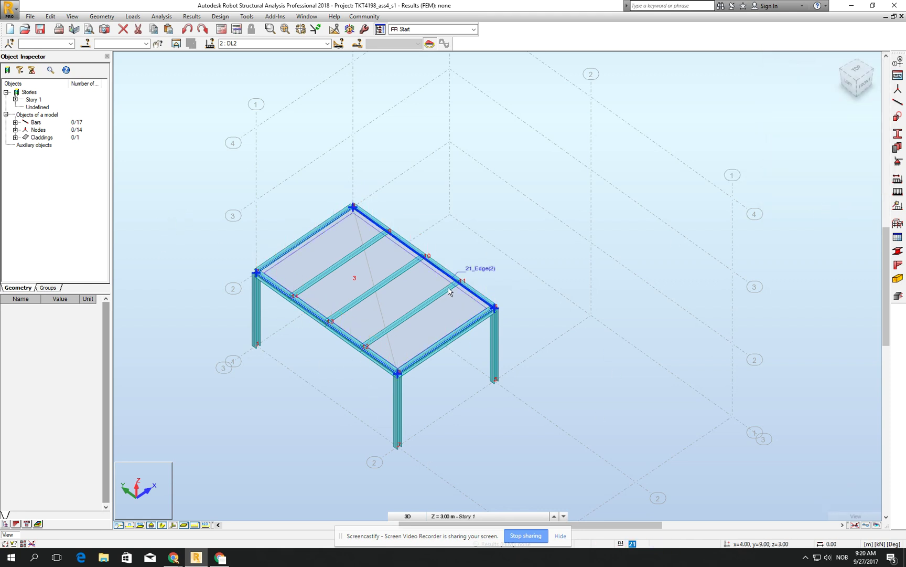
{"action": "middle_click_drag", "start_coordinate": [555, 352], "coordinate": [527, 324], "text": "shift"}
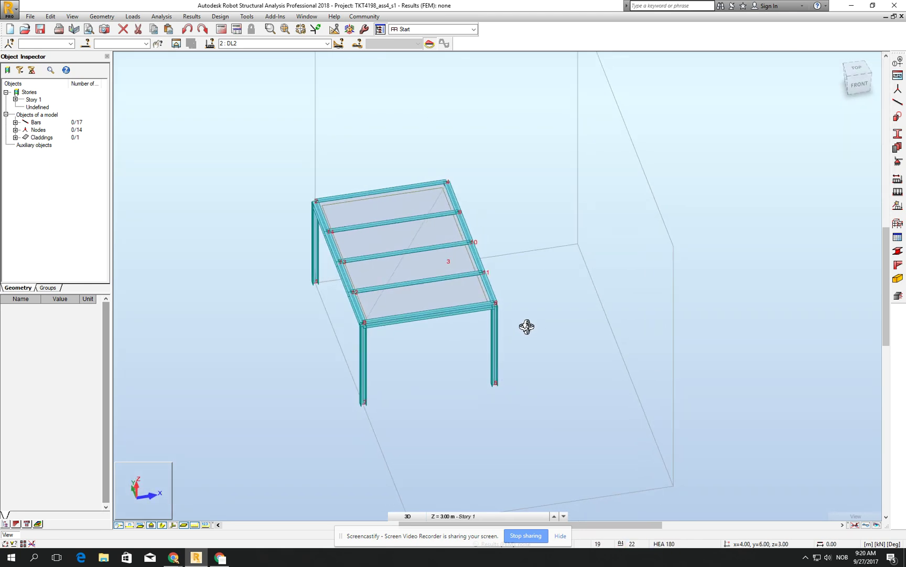
Step: Copy the selected frame and cladding 4 m along X by translation
{"action": "left_click_drag", "start_coordinate": [554, 350], "coordinate": [412, 166]}
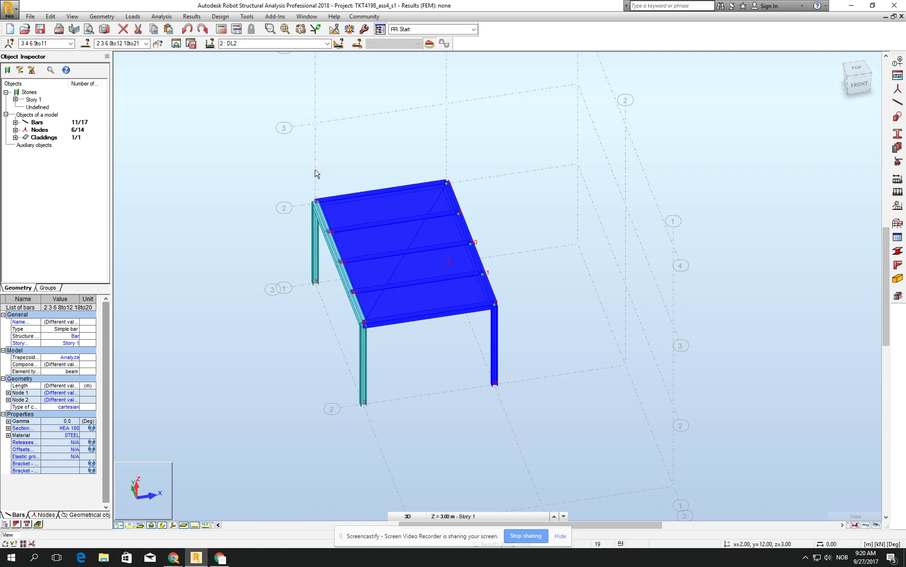
{"action": "left_click", "coordinate": [51, 16]}
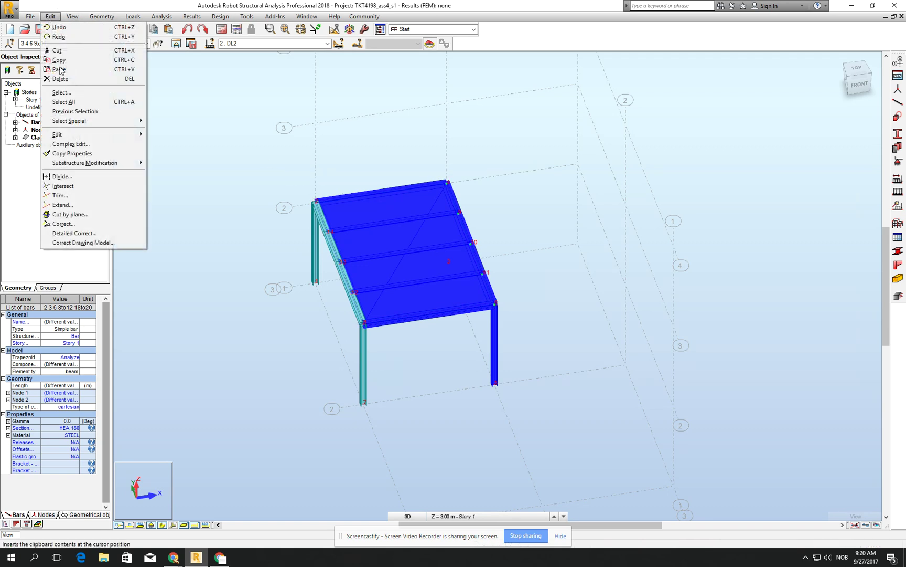
{"action": "mouse_move", "coordinate": [76, 137]}
{"action": "left_click", "coordinate": [174, 134]}
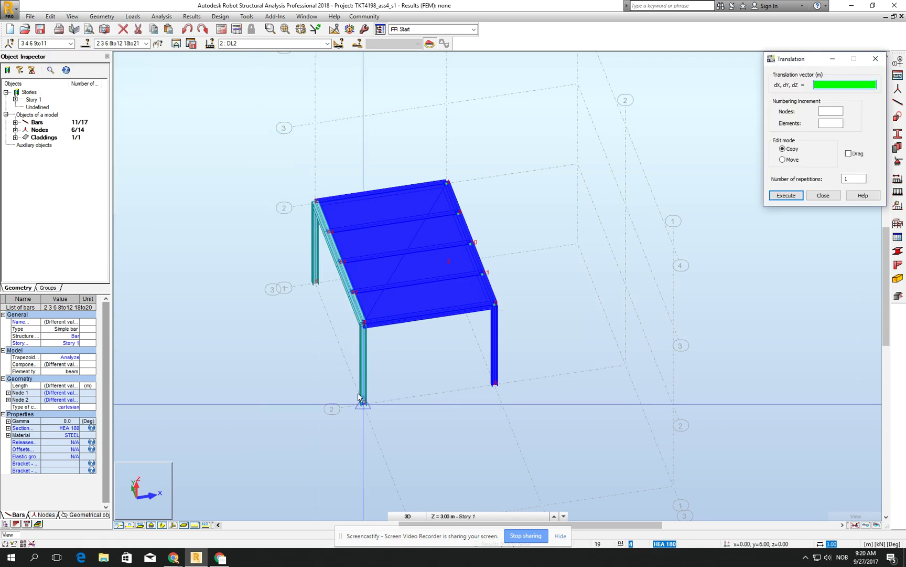
{"action": "left_click", "coordinate": [408, 396]}
{"action": "left_click", "coordinate": [488, 386]}
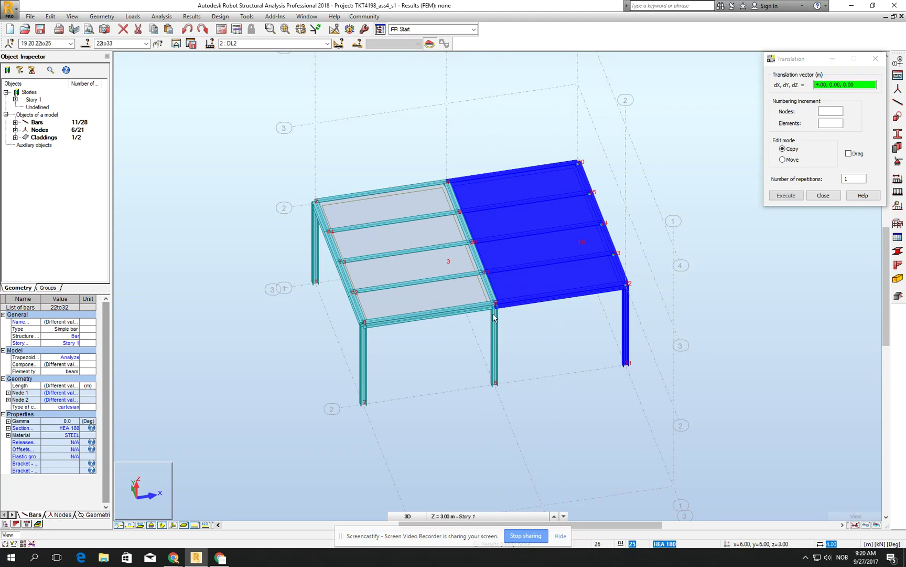
{"action": "left_click", "coordinate": [823, 195]}
Step: Copy the frame's bars and claddings 6 m along Y (vector 0,-6,0)
{"action": "middle_click_drag", "start_coordinate": [449, 287], "coordinate": [498, 298]}
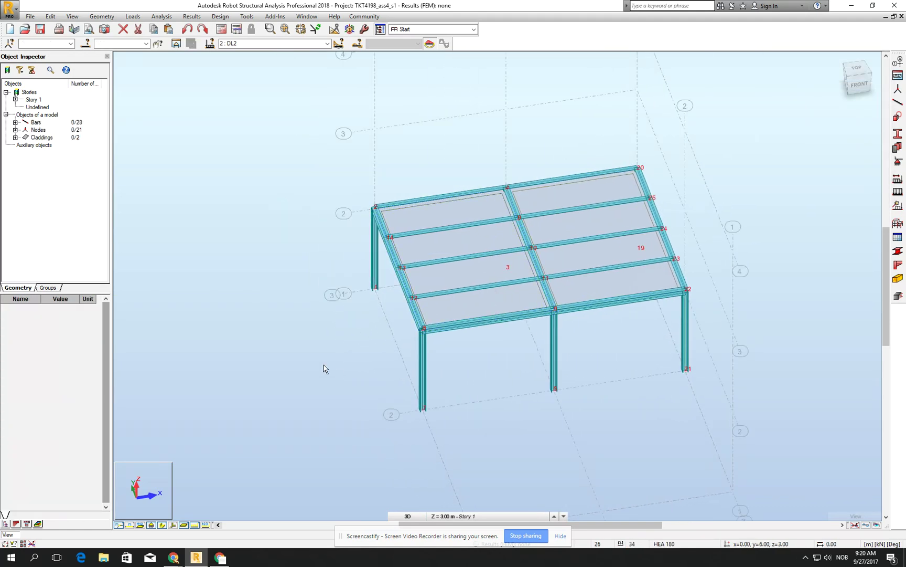
{"action": "key", "text": "ctrl+alt+2"}
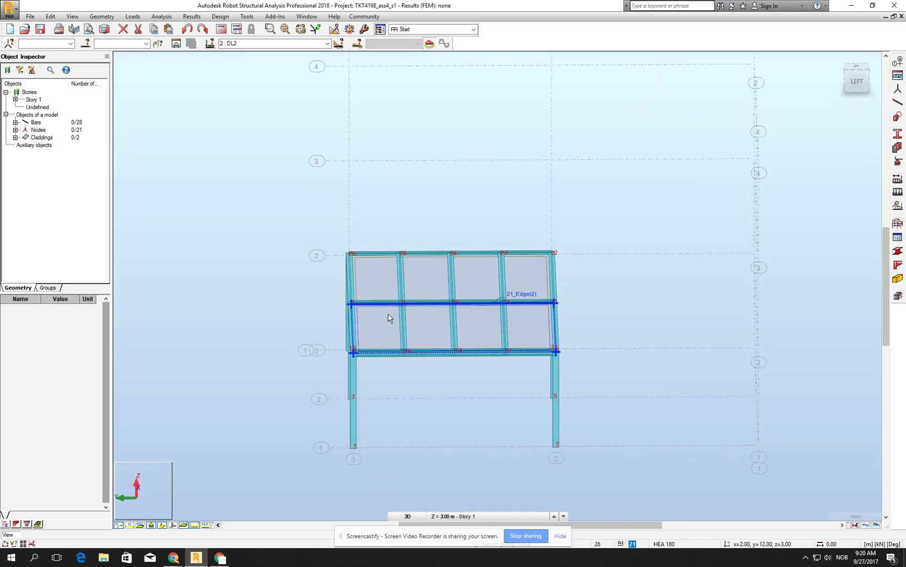
{"action": "mouse_move", "coordinate": [439, 305]}
{"action": "middle_mouse_down", "text": "shift"}
{"action": "mouse_move", "coordinate": [415, 304]}
{"action": "mouse_move", "coordinate": [440, 308]}
{"action": "middle_mouse_up", "text": "shift"}
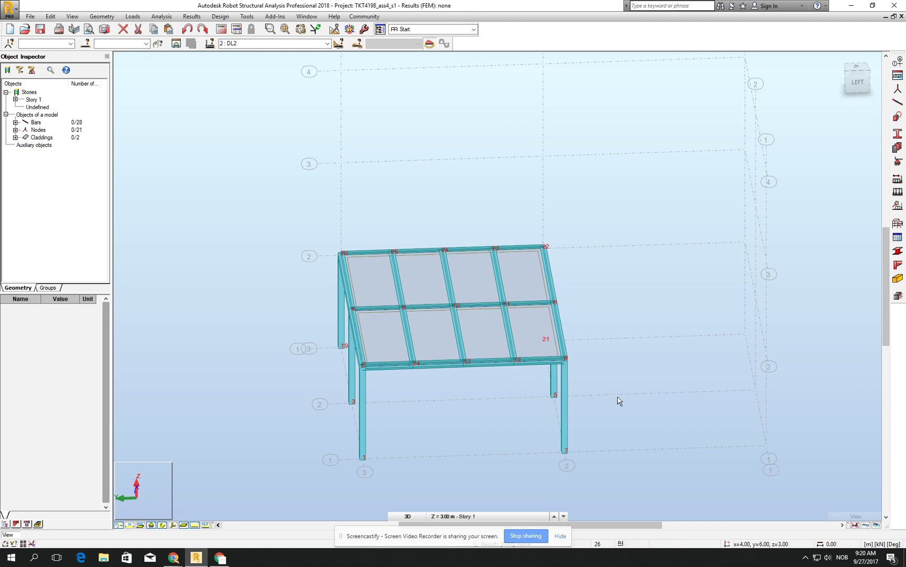
{"action": "left_click_drag", "start_coordinate": [605, 469], "coordinate": [383, 222]}
{"action": "left_click", "coordinate": [49, 16]}
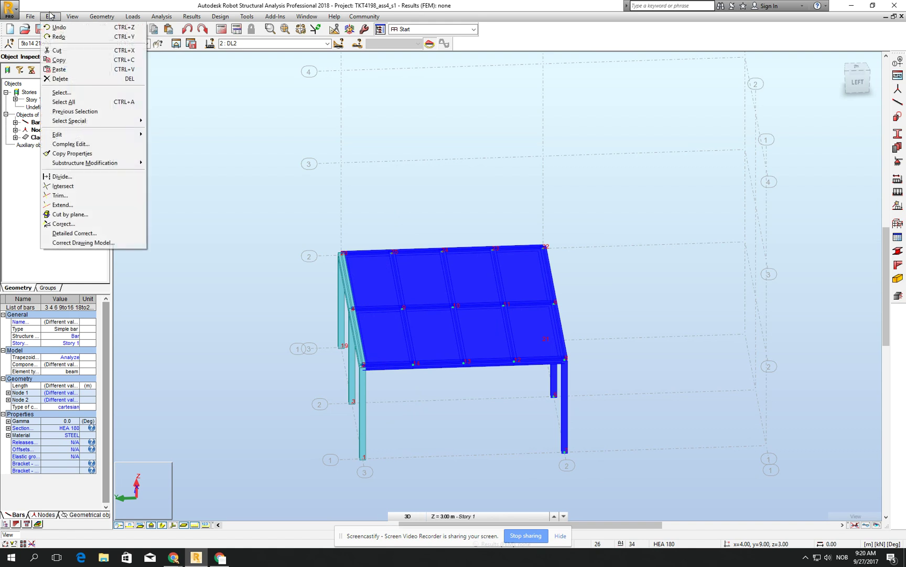
{"action": "mouse_move", "coordinate": [98, 134]}
{"action": "left_click", "coordinate": [168, 136]}
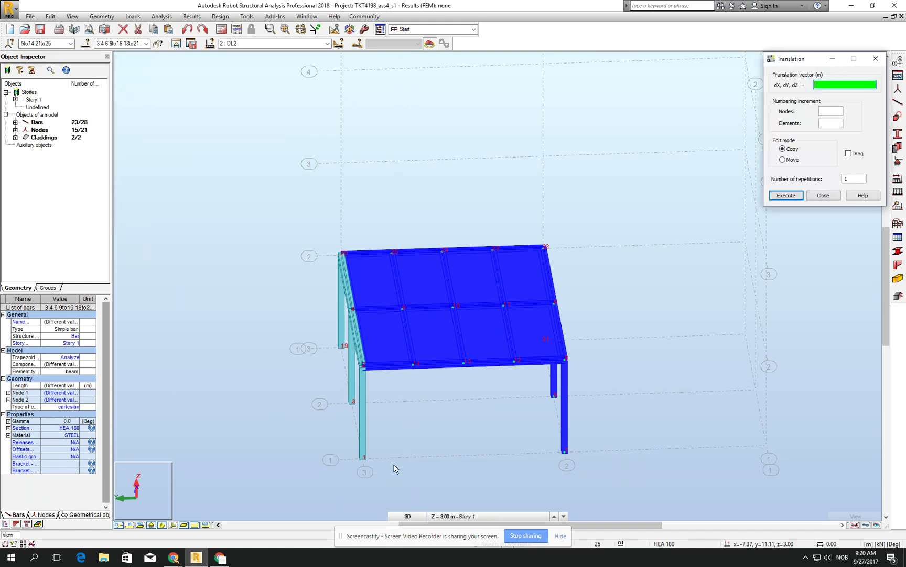
{"action": "left_click", "coordinate": [364, 457]}
{"action": "left_click", "coordinate": [564, 450]}
{"action": "left_click", "coordinate": [786, 195]}
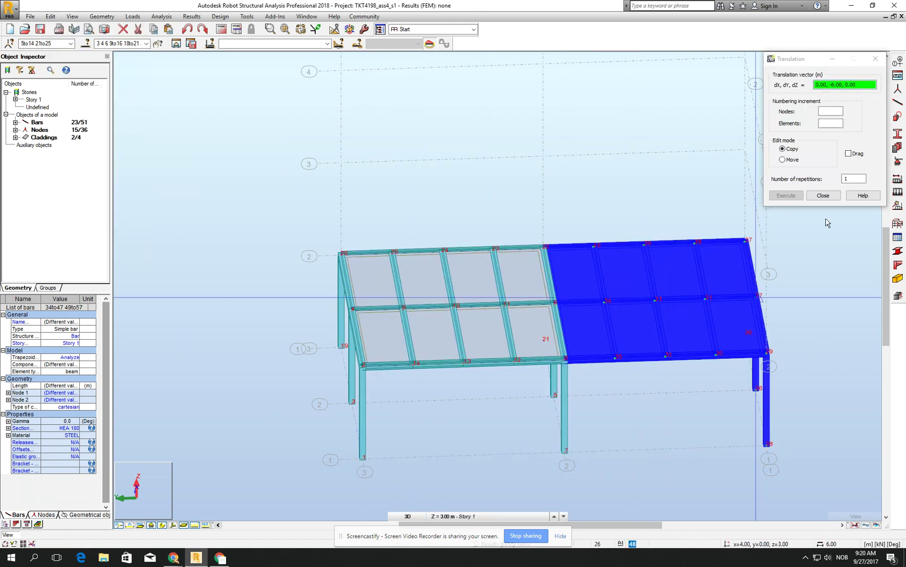
{"action": "left_click", "coordinate": [823, 195]}
{"action": "scroll", "coordinate": [586, 192], "scroll_direction": "down", "scroll_amount": 3}
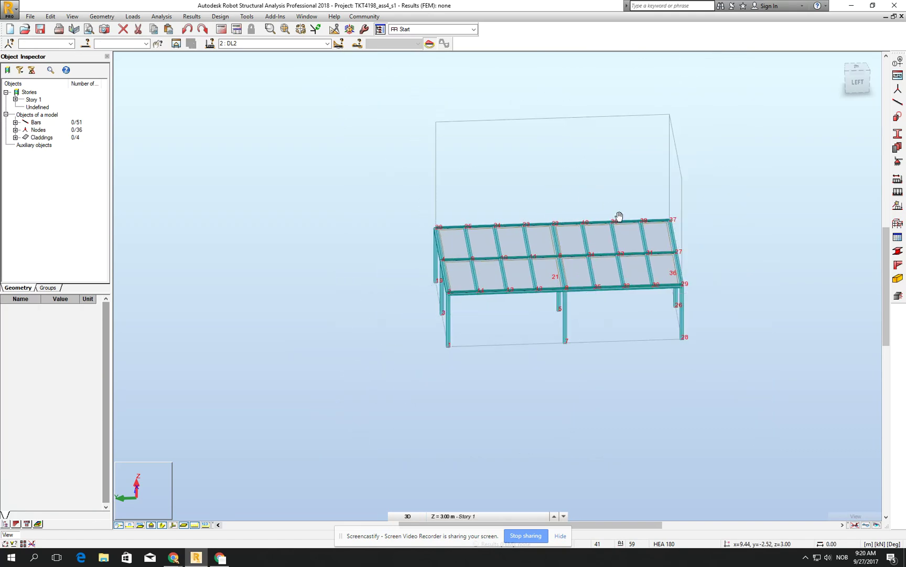
Step: Select the whole structure and copy it 3 m up in Z by translation
{"action": "middle_click_drag", "start_coordinate": [623, 272], "coordinate": [594, 259], "text": "shift"}
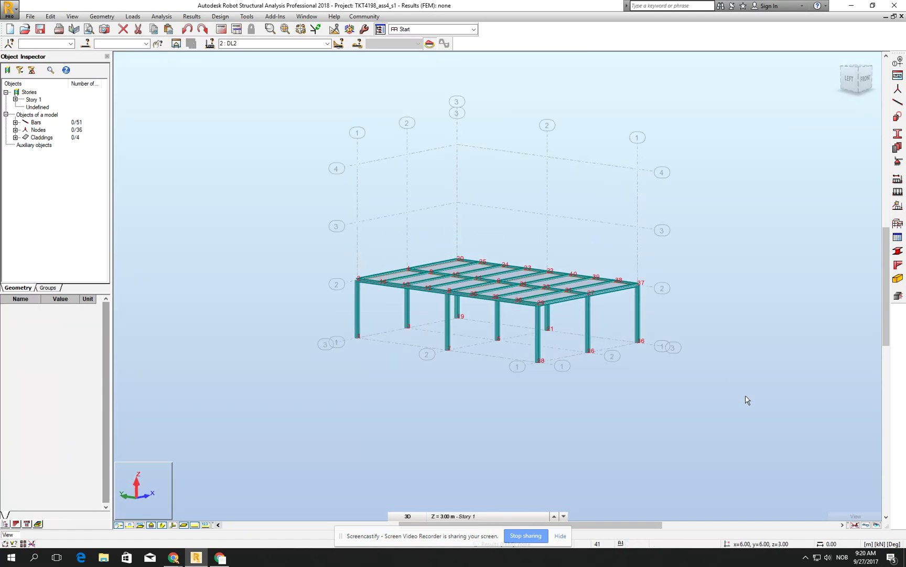
{"action": "left_click_drag", "start_coordinate": [688, 409], "coordinate": [277, 238]}
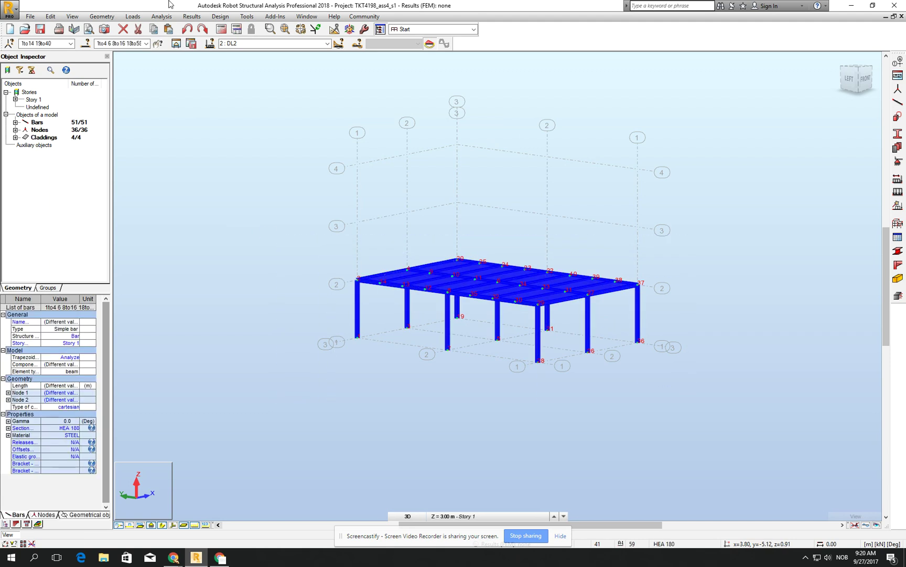
{"action": "left_click", "coordinate": [51, 16]}
{"action": "mouse_move", "coordinate": [87, 135]}
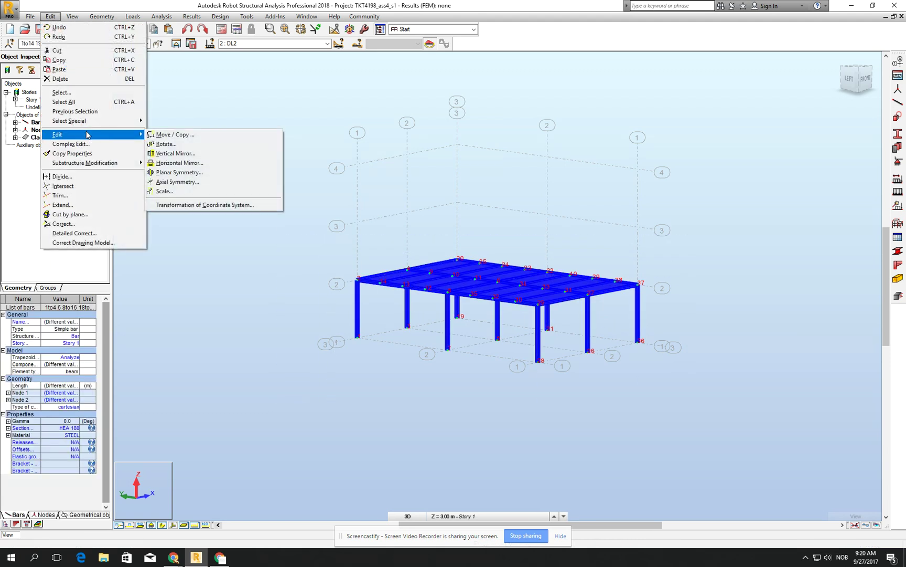
{"action": "left_click", "coordinate": [180, 134]}
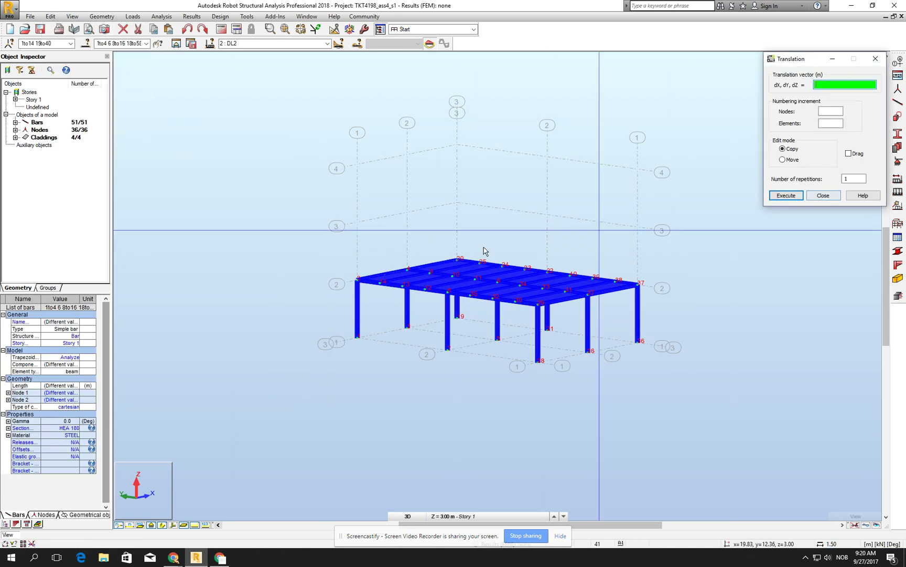
{"action": "left_click", "coordinate": [357, 337]}
{"action": "left_click", "coordinate": [358, 280]}
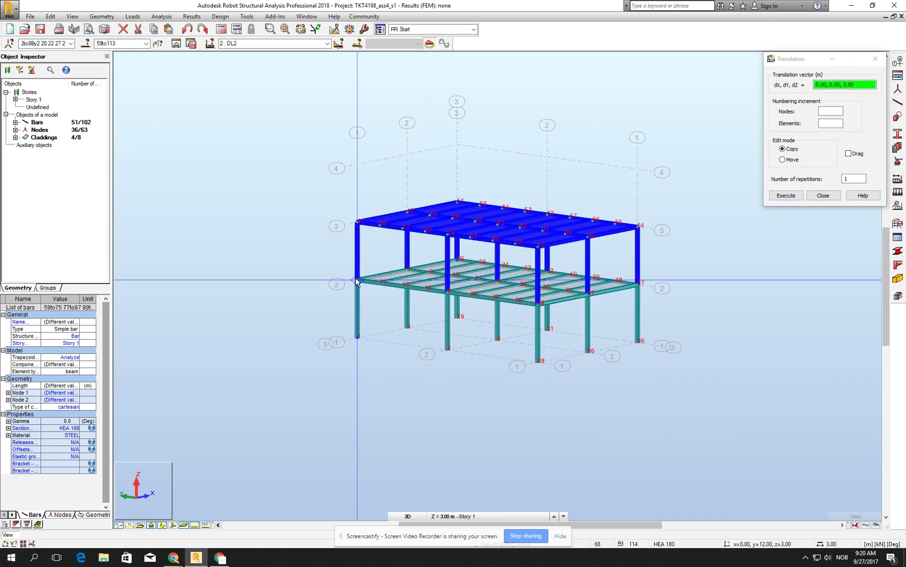
Step: Copy the storey up another 3 m in Z to form the third storey
{"action": "scroll", "coordinate": [357, 229], "scroll_direction": "up", "scroll_amount": 2}
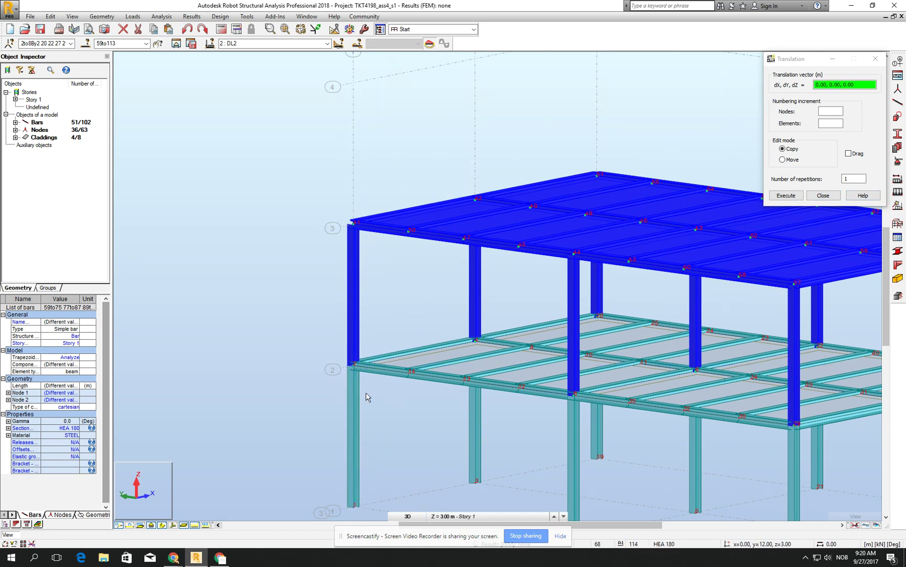
{"action": "left_click", "coordinate": [866, 85]}
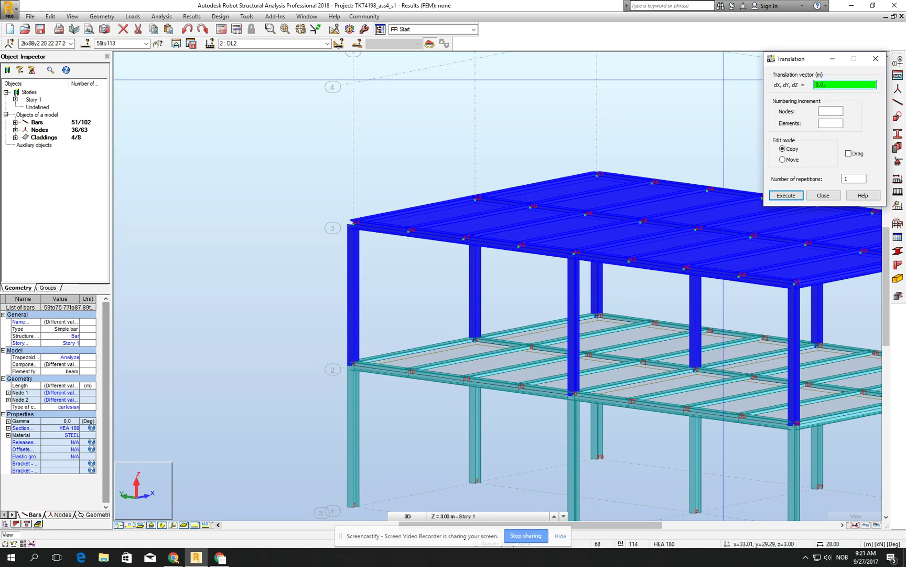
{"action": "key", "text": "Return"}
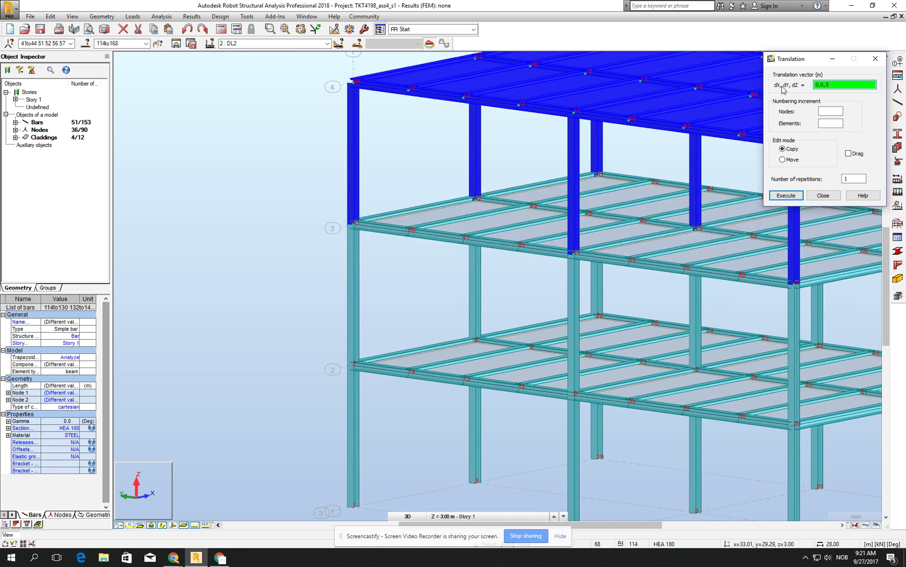
{"action": "left_click", "coordinate": [823, 195]}
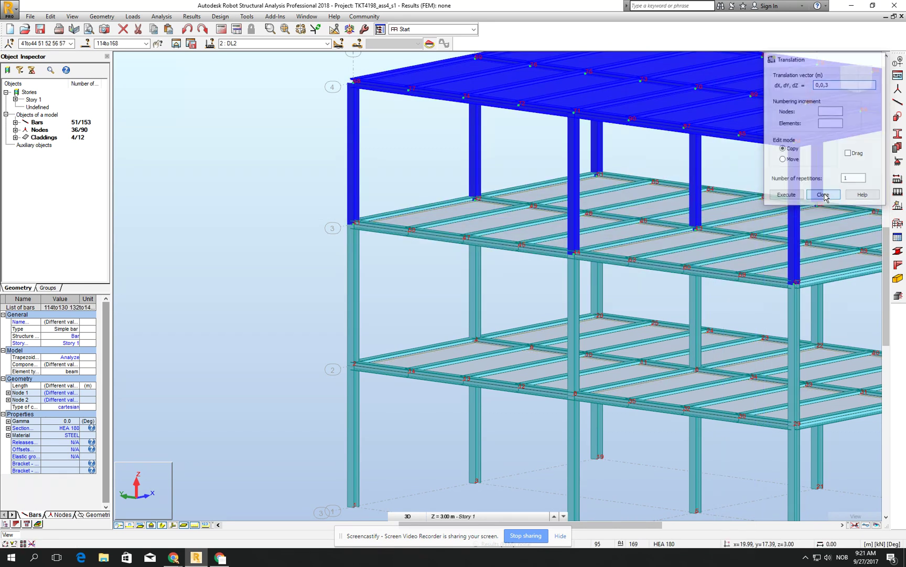
{"action": "scroll", "coordinate": [696, 189], "scroll_direction": "down", "scroll_amount": 5}
{"action": "middle_click_drag", "start_coordinate": [696, 189], "coordinate": [714, 211], "text": "shift"}
{"action": "left_click", "coordinate": [769, 197]}
Step: Assign Pinned supports to the nine column base nodes
{"action": "middle_click_drag", "start_coordinate": [770, 197], "coordinate": [533, 302]}
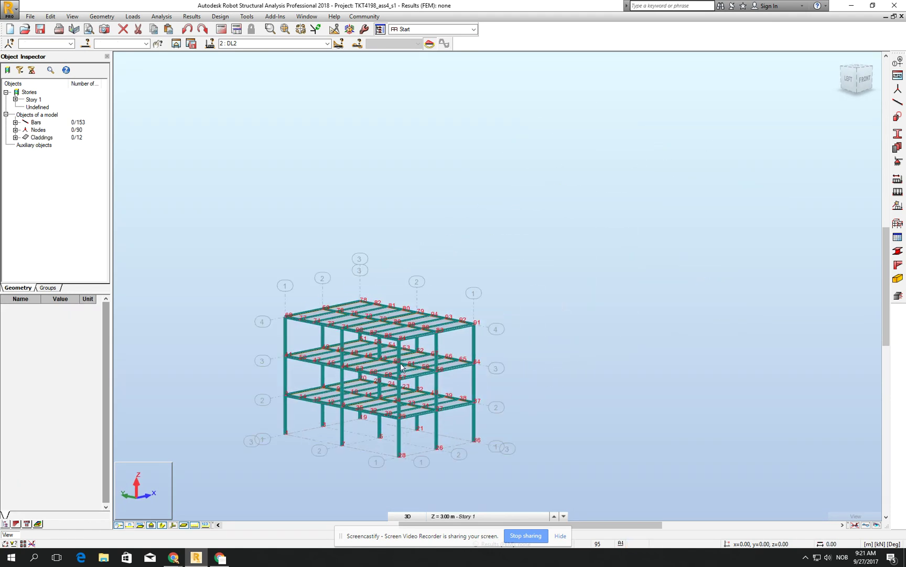
{"action": "scroll", "coordinate": [440, 282], "scroll_direction": "up", "scroll_amount": 3}
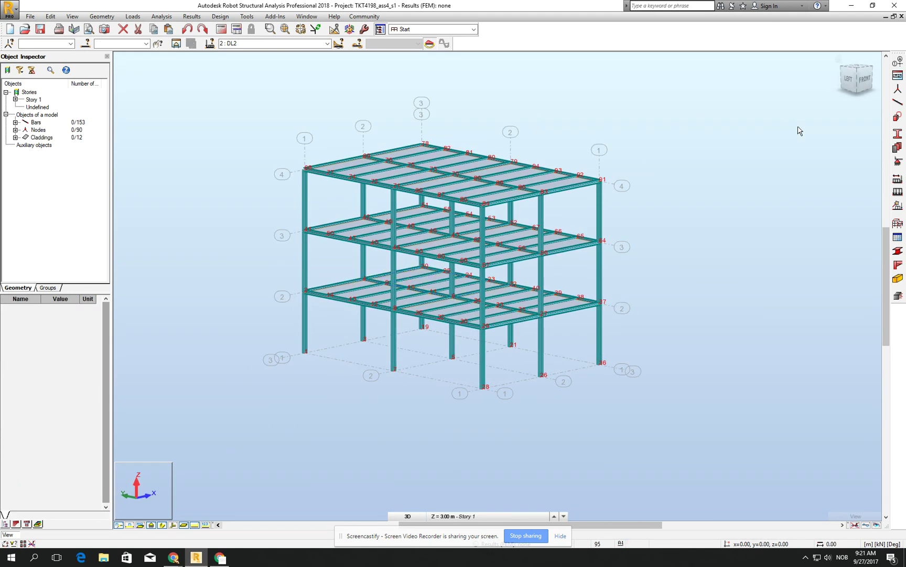
{"action": "middle_click_drag", "start_coordinate": [524, 285], "coordinate": [533, 278], "text": "shift"}
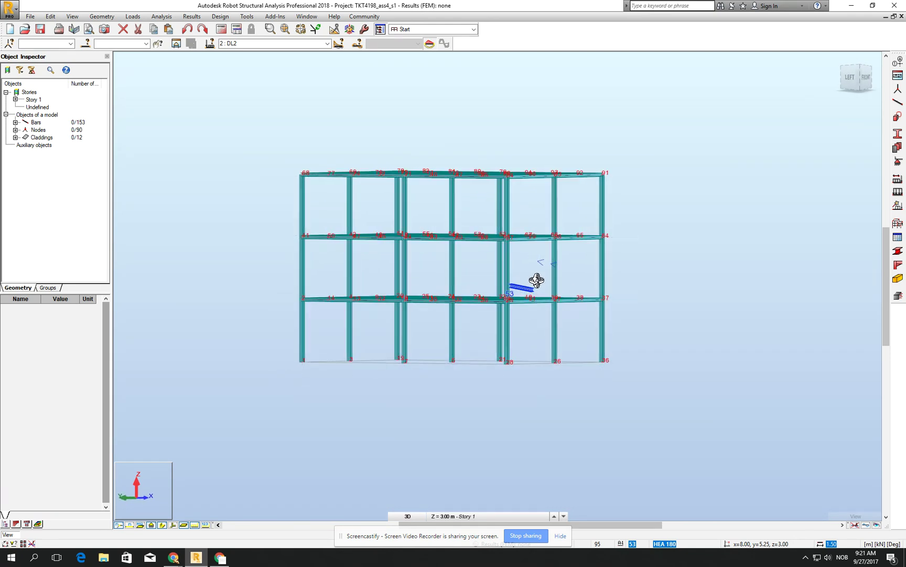
{"action": "middle_click_drag", "start_coordinate": [536, 280], "coordinate": [543, 280]}
{"action": "left_click", "coordinate": [897, 161]}
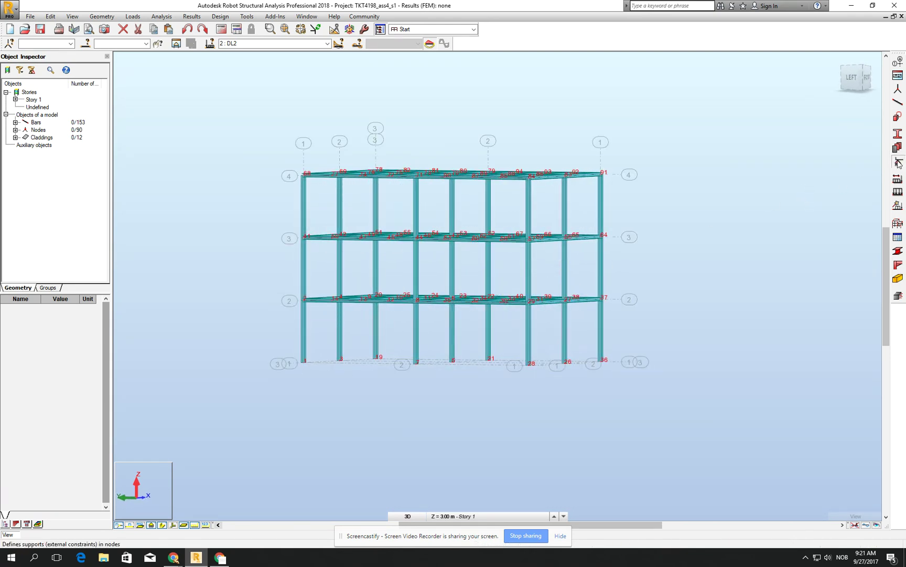
{"action": "left_click", "coordinate": [376, 111]}
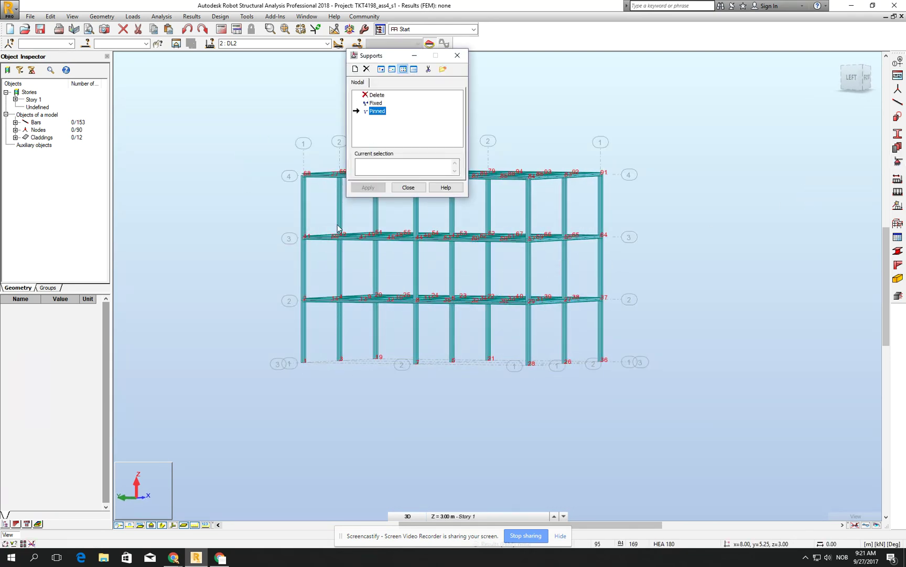
{"action": "left_click", "coordinate": [397, 162]}
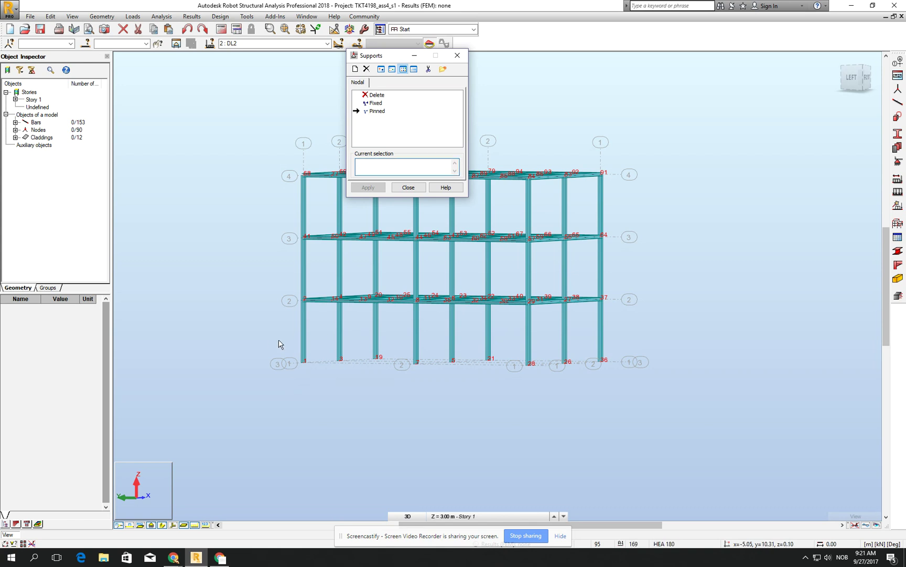
{"action": "left_click_drag", "start_coordinate": [271, 340], "coordinate": [706, 430]}
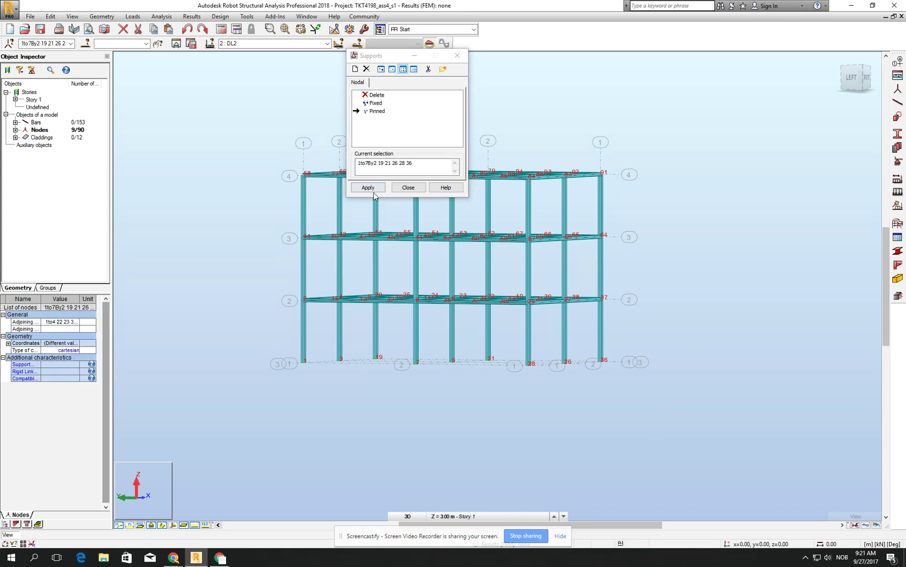
{"action": "left_click", "coordinate": [373, 192]}
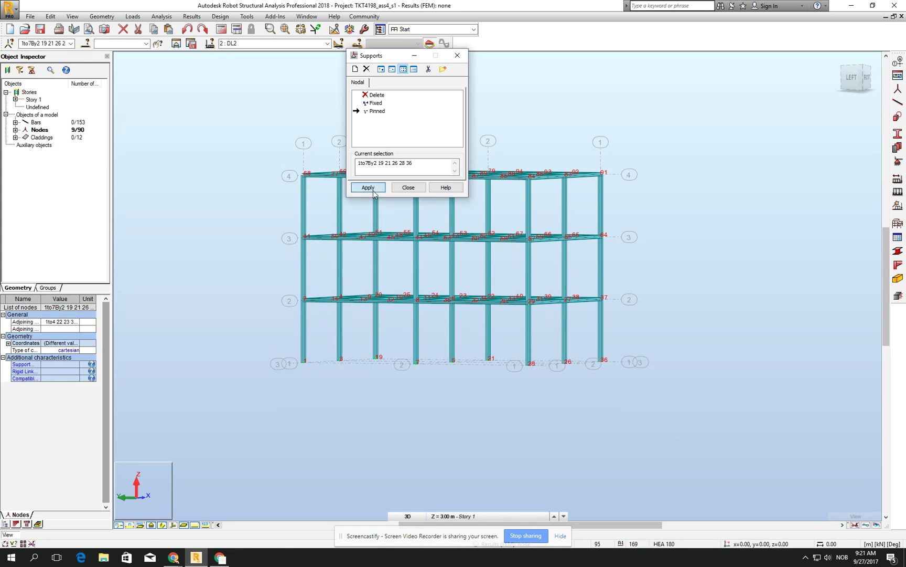
Step: Review the Pinned support definition and keep it unchanged
{"action": "double_click", "coordinate": [374, 112]}
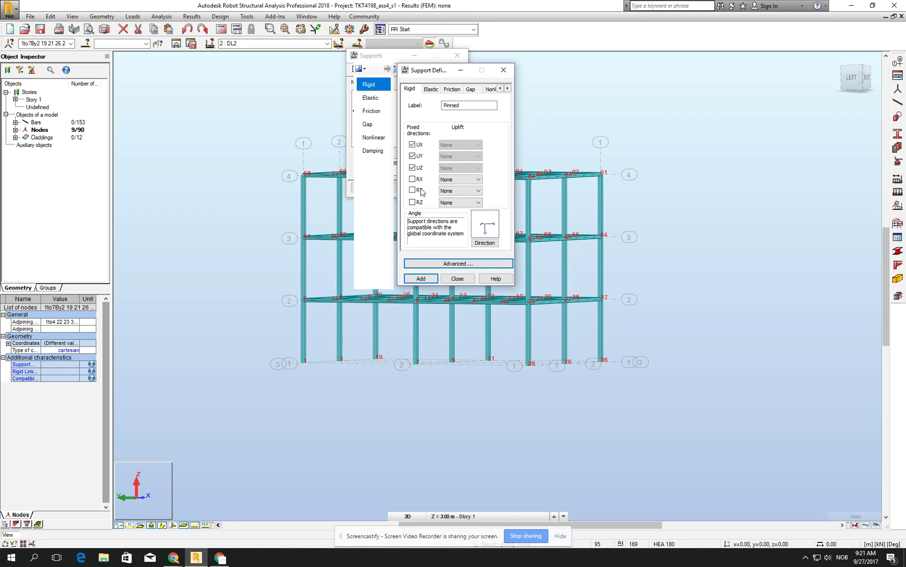
{"action": "left_click", "coordinate": [425, 279]}
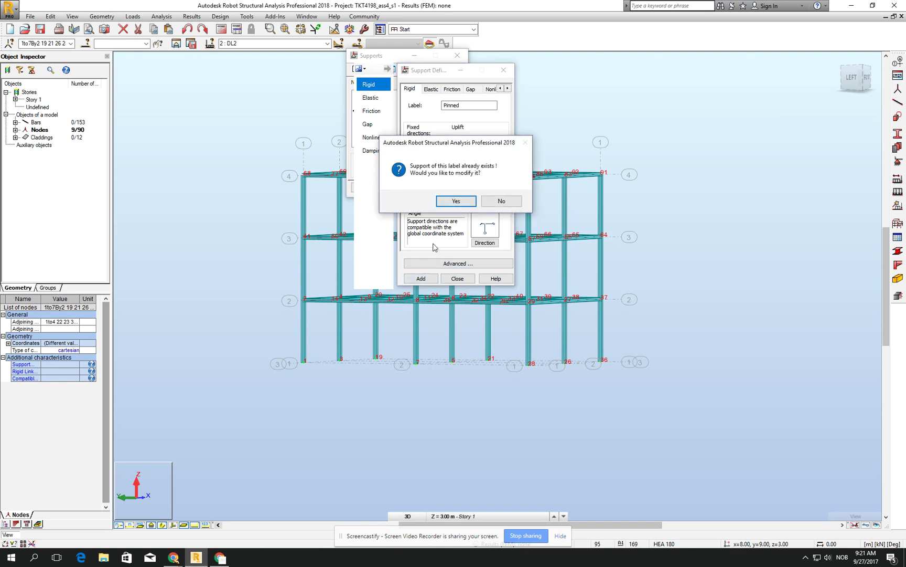
{"action": "left_click", "coordinate": [499, 200]}
{"action": "left_click", "coordinate": [458, 279]}
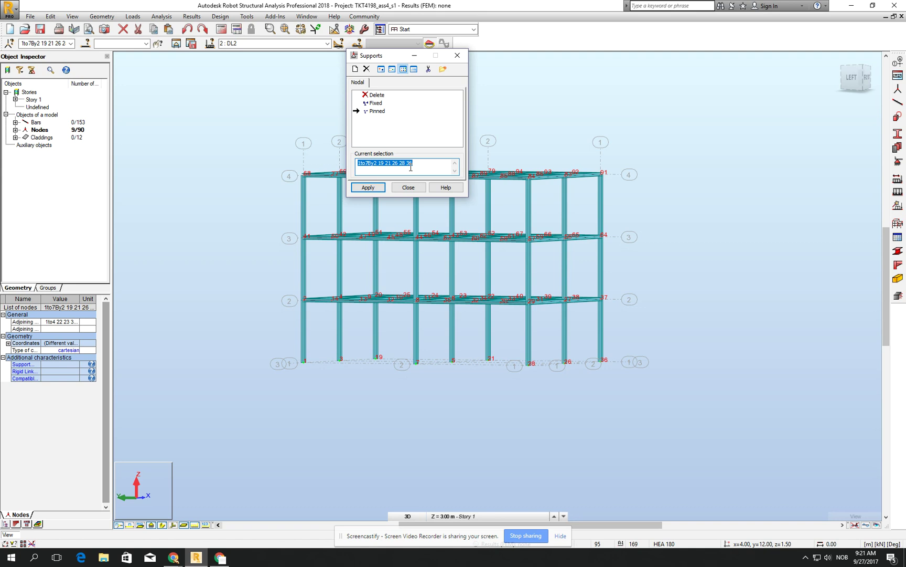
Step: Reselect the nine base nodes and reapply Pinned supports to them
{"action": "key", "text": "BackSpace"}
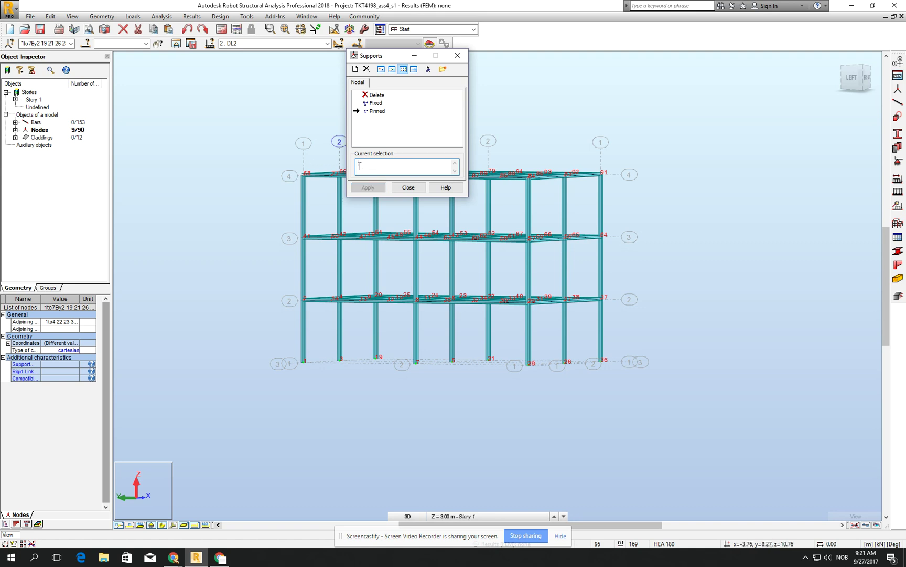
{"action": "left_click_drag", "start_coordinate": [233, 333], "coordinate": [217, 374]}
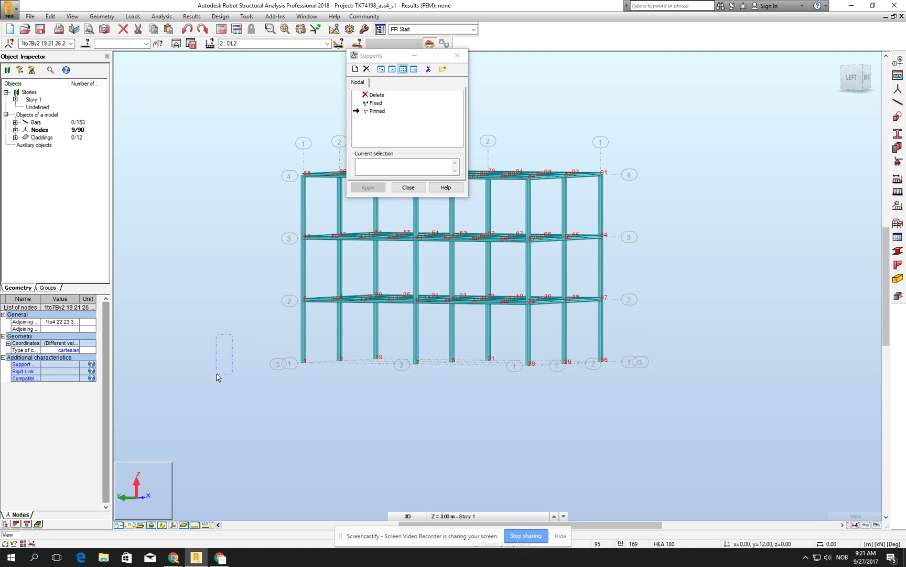
{"action": "left_click_drag", "start_coordinate": [246, 339], "coordinate": [637, 404]}
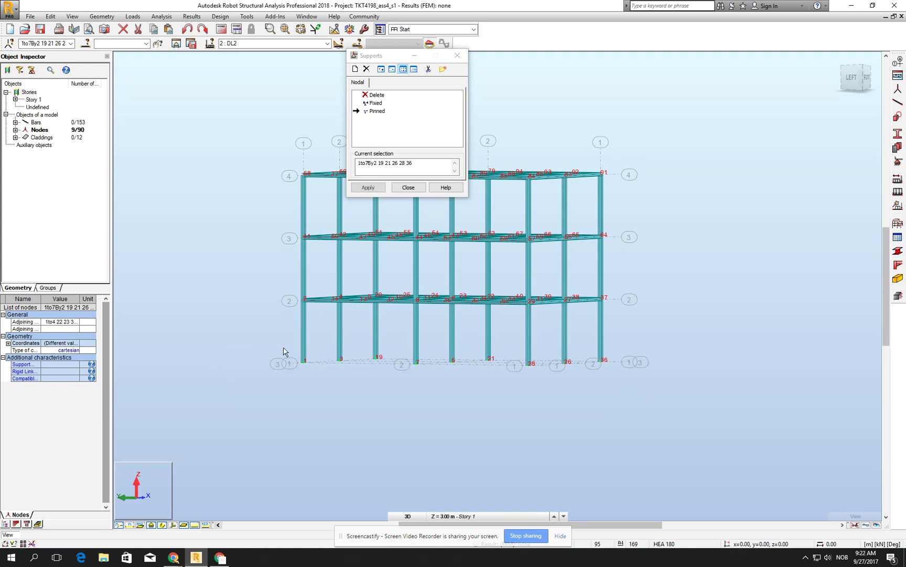
{"action": "left_click_drag", "start_coordinate": [228, 330], "coordinate": [228, 361]}
{"action": "left_click_drag", "start_coordinate": [670, 409], "coordinate": [212, 355]}
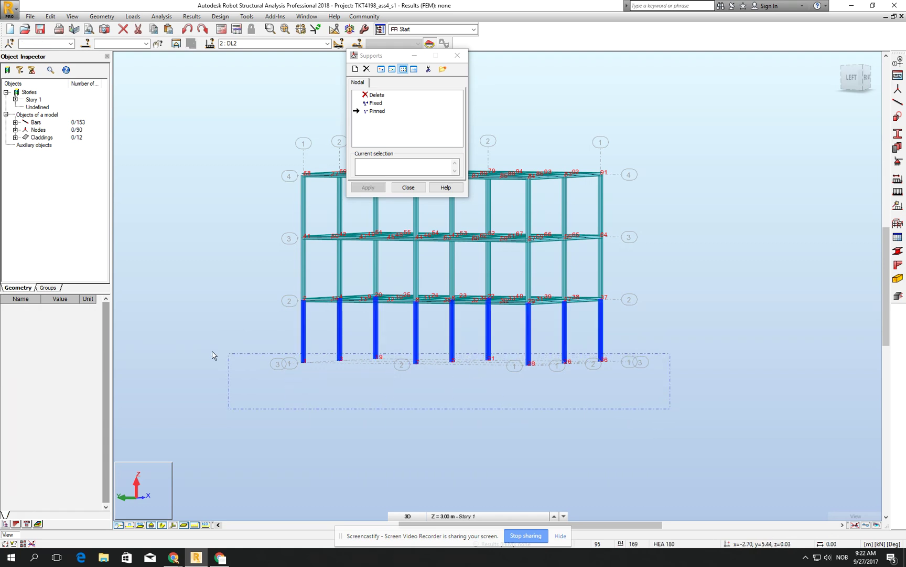
{"action": "left_click_drag", "start_coordinate": [294, 382], "coordinate": [422, 425]}
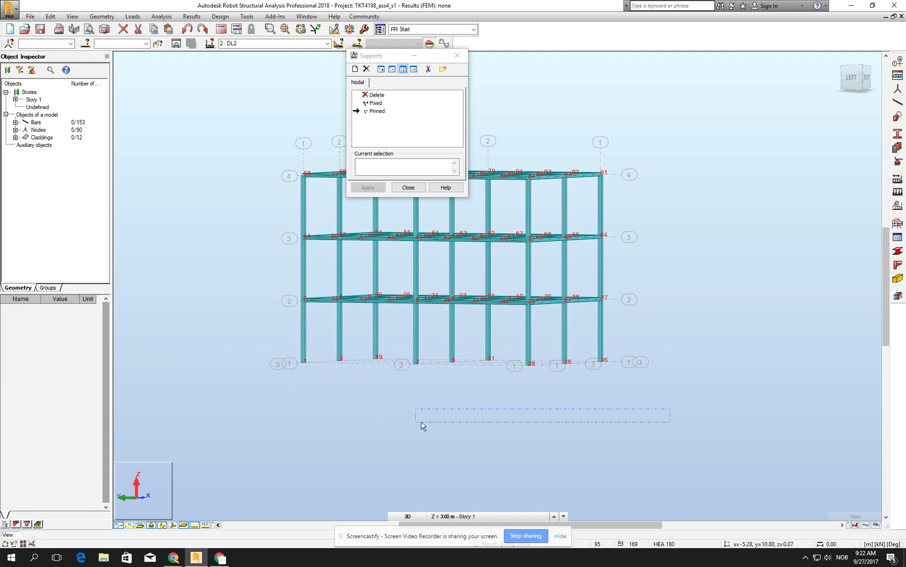
{"action": "left_click_drag", "start_coordinate": [263, 333], "coordinate": [677, 420]}
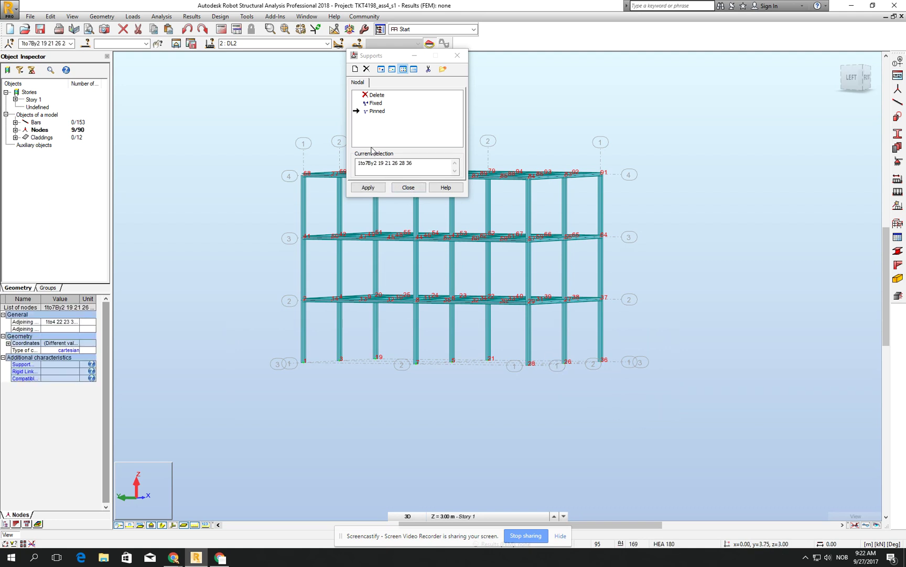
{"action": "left_click", "coordinate": [367, 187]}
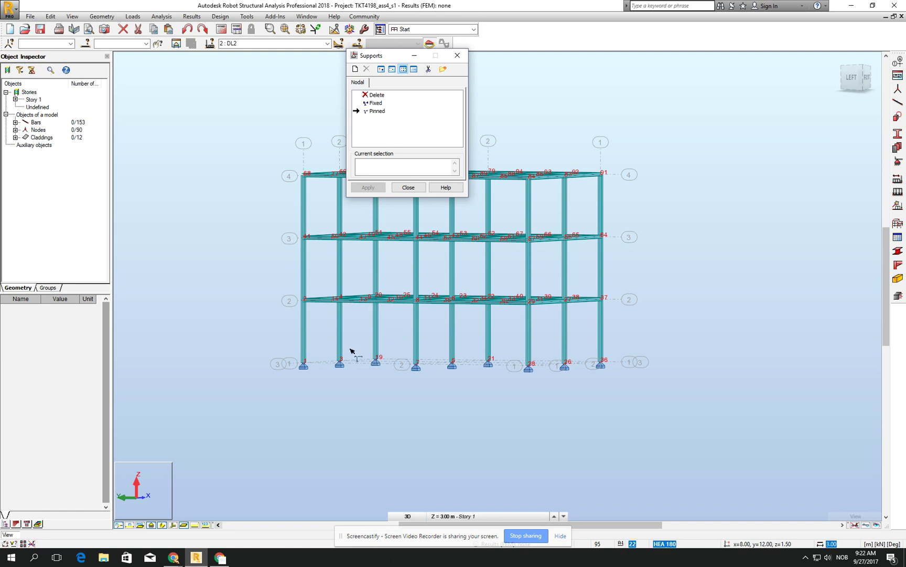
{"action": "left_click", "coordinate": [392, 187]}
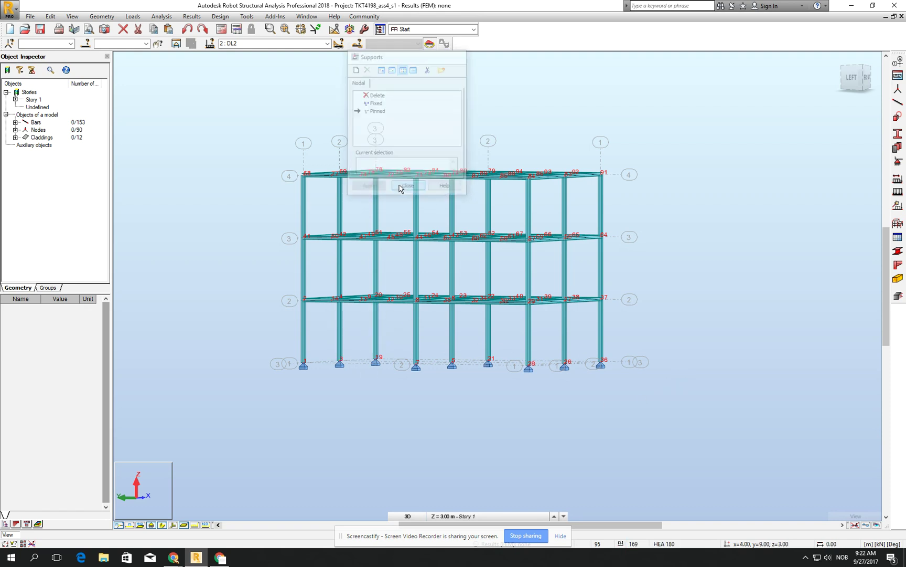
Step: Calculate the model in the isometric 3D view, getting 0 errors and 1 warning
{"action": "key", "text": "ctrl+alt+0"}
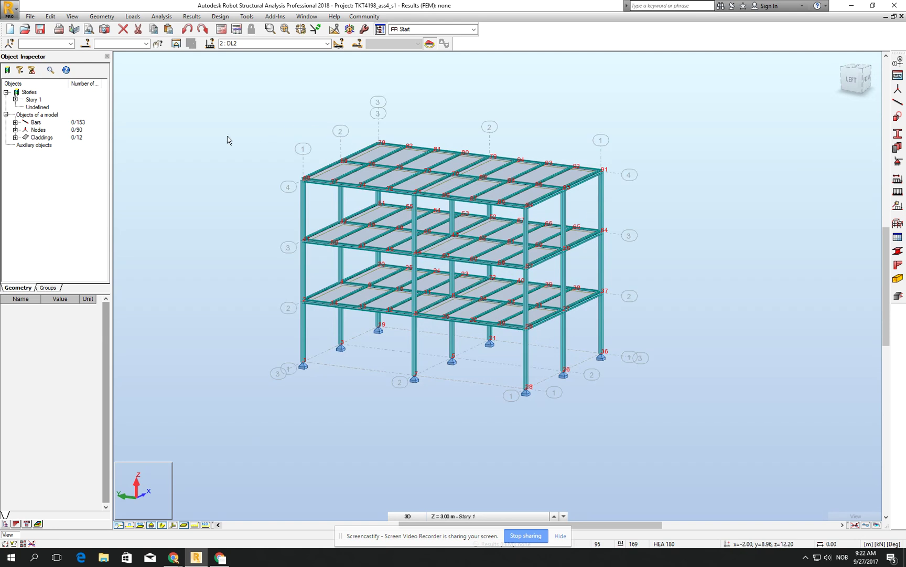
{"action": "left_click", "coordinate": [222, 29]}
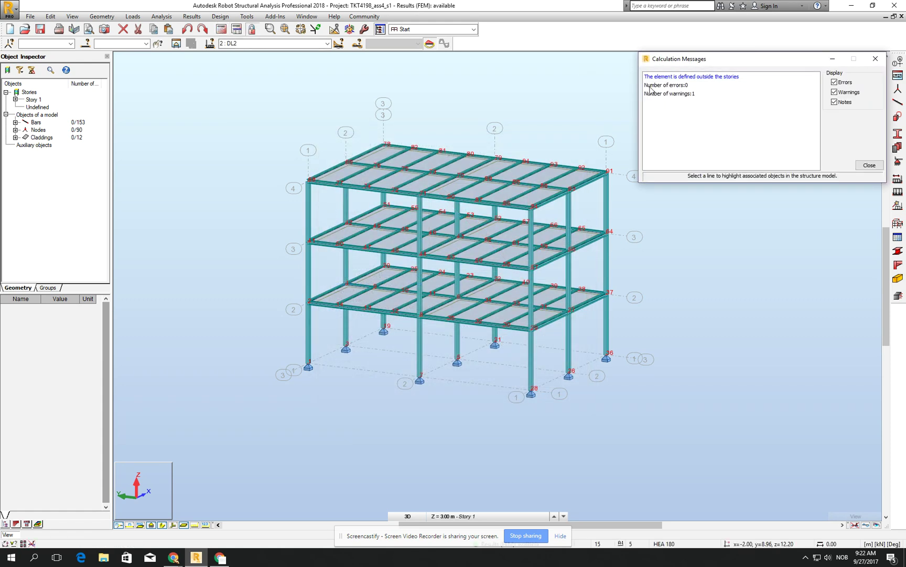
{"action": "left_click", "coordinate": [883, 61]}
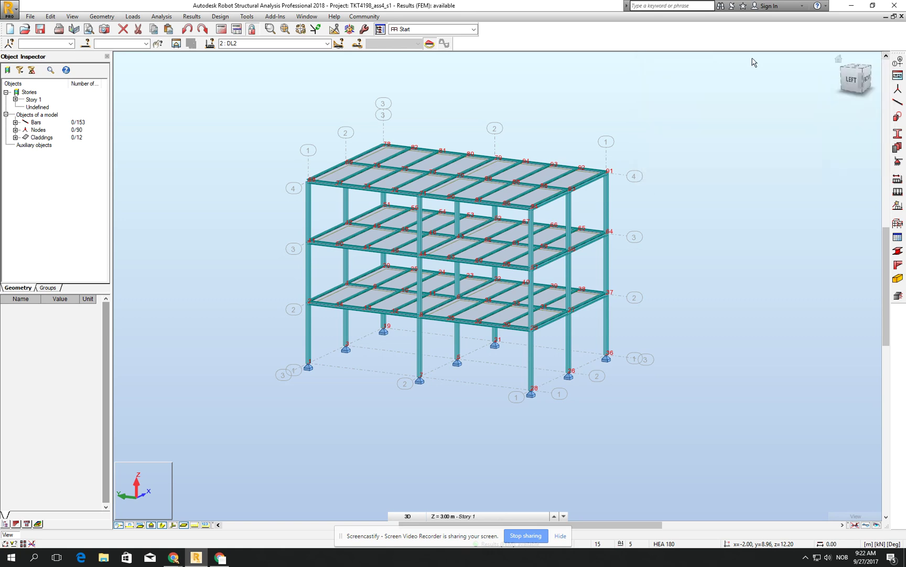
{"action": "right_click", "coordinate": [27, 93]}
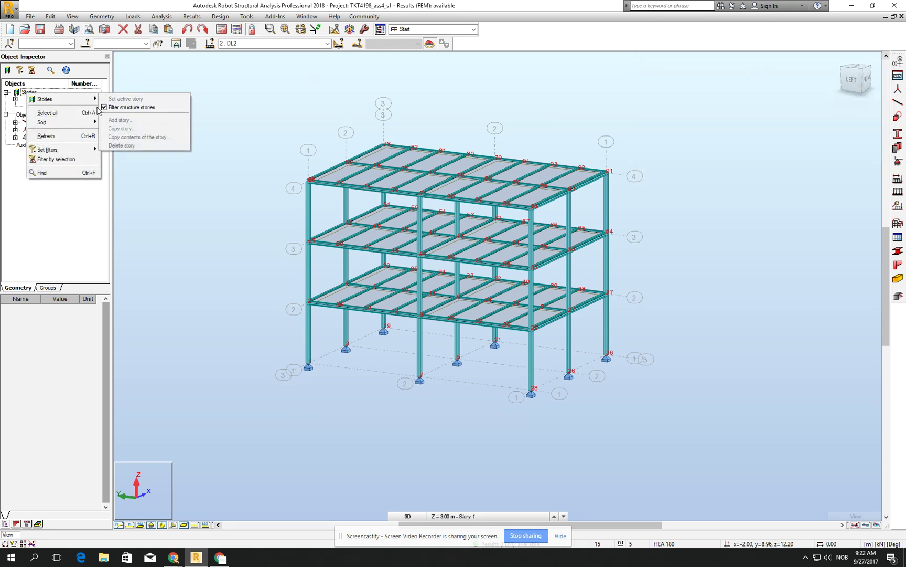
Step: Toggle Filter structure stories and recalculate, again with 0 errors and 1 warning
{"action": "left_click", "coordinate": [108, 110]}
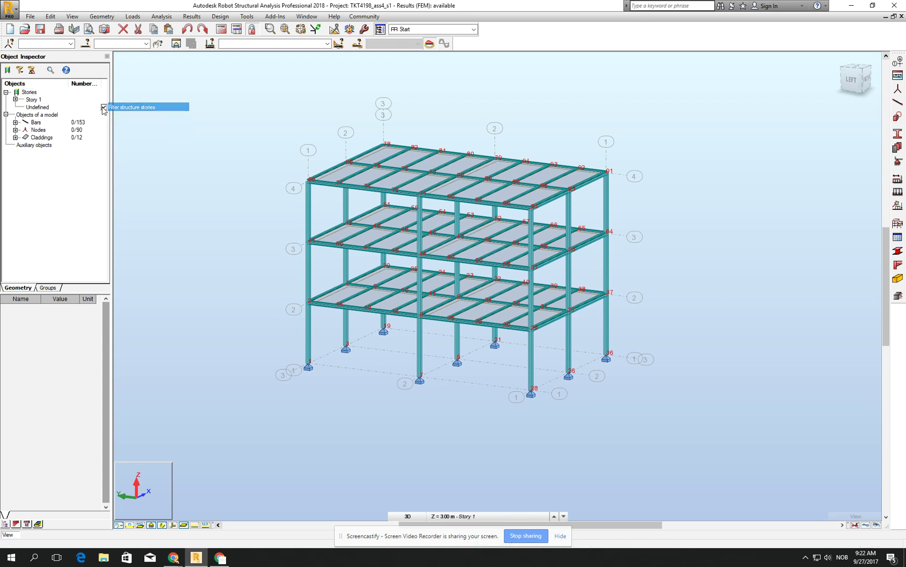
{"action": "left_click", "coordinate": [222, 31]}
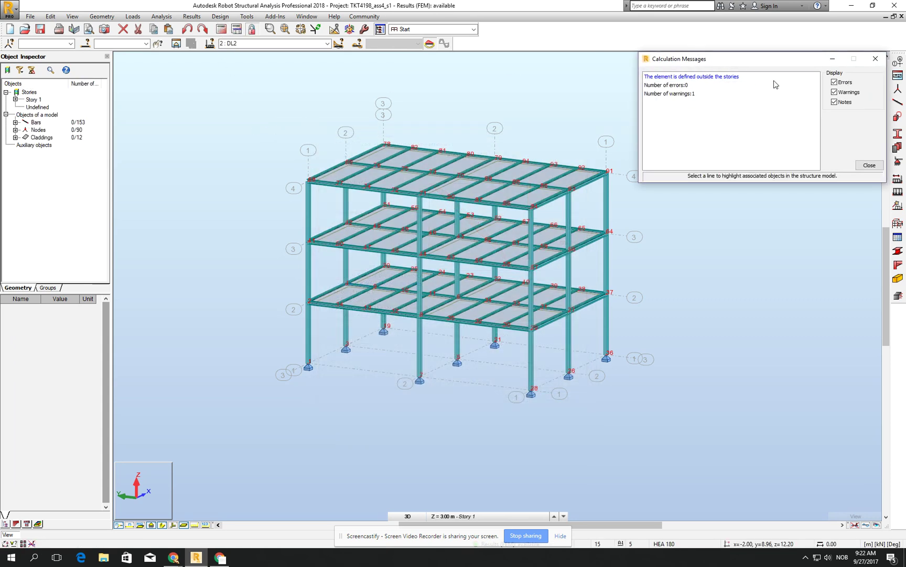
{"action": "left_click", "coordinate": [876, 58]}
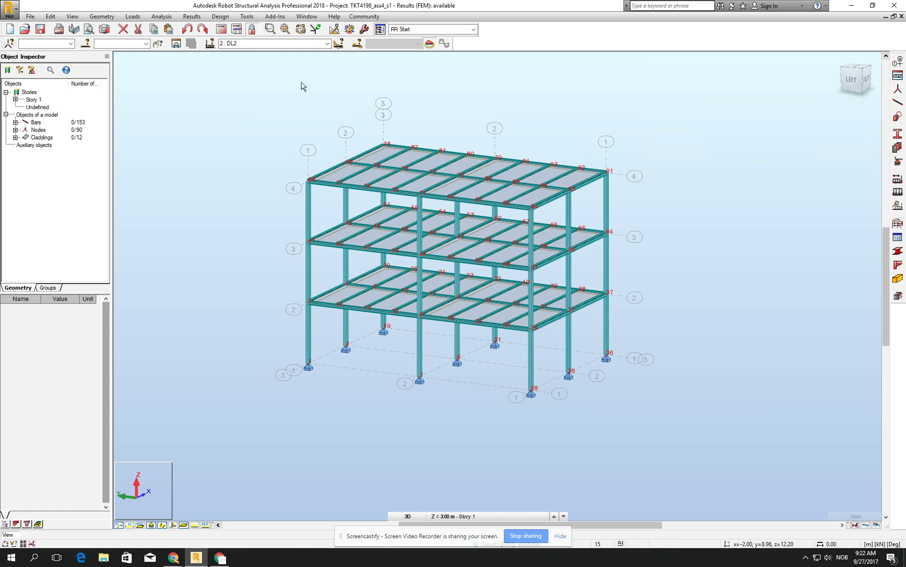
{"action": "left_click", "coordinate": [101, 16]}
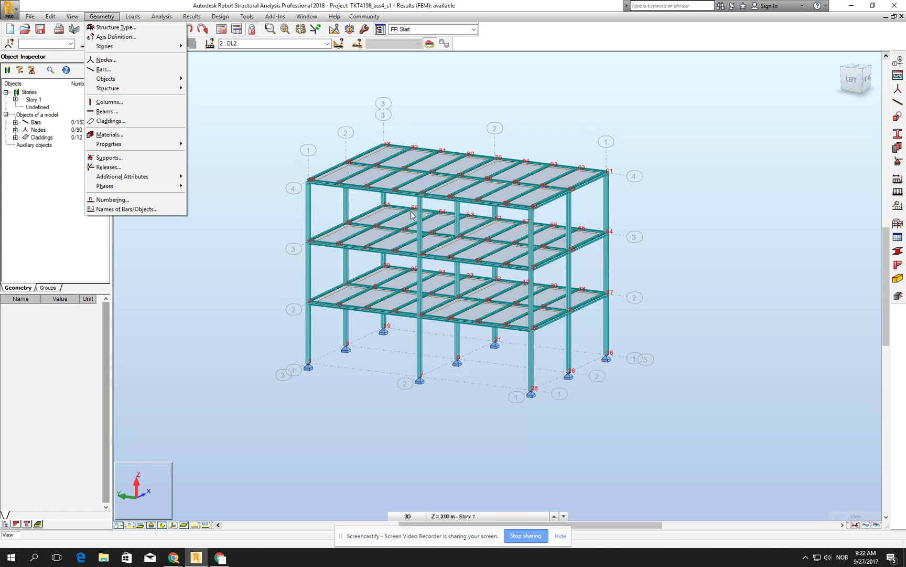
{"action": "left_click", "coordinate": [283, 143]}
{"action": "middle_click_drag", "start_coordinate": [282, 143], "coordinate": [564, 375], "text": "shift"}
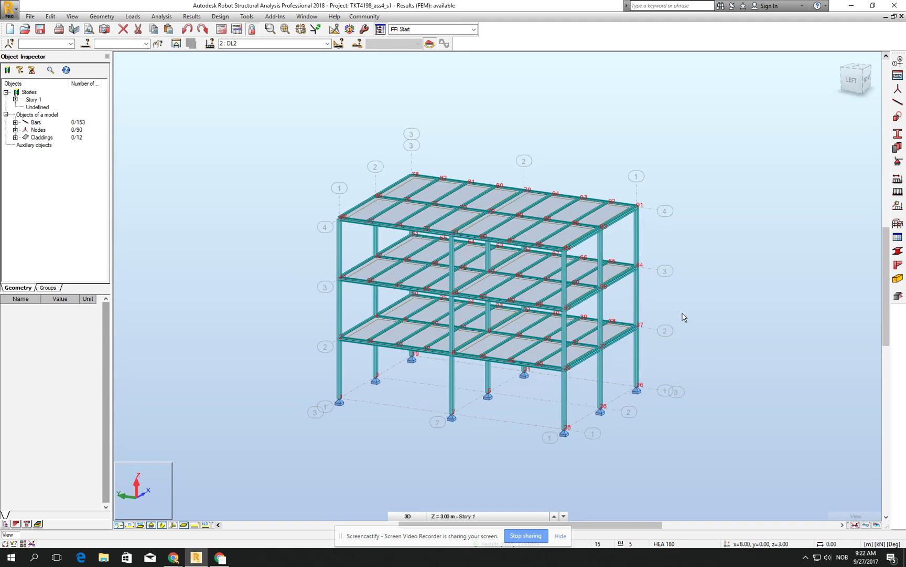
{"action": "mouse_move", "coordinate": [684, 316]}
{"action": "middle_mouse_down", "text": "shift"}
{"action": "mouse_move", "coordinate": [675, 300]}
{"action": "mouse_move", "coordinate": [669, 306]}
{"action": "middle_mouse_up", "text": "shift"}
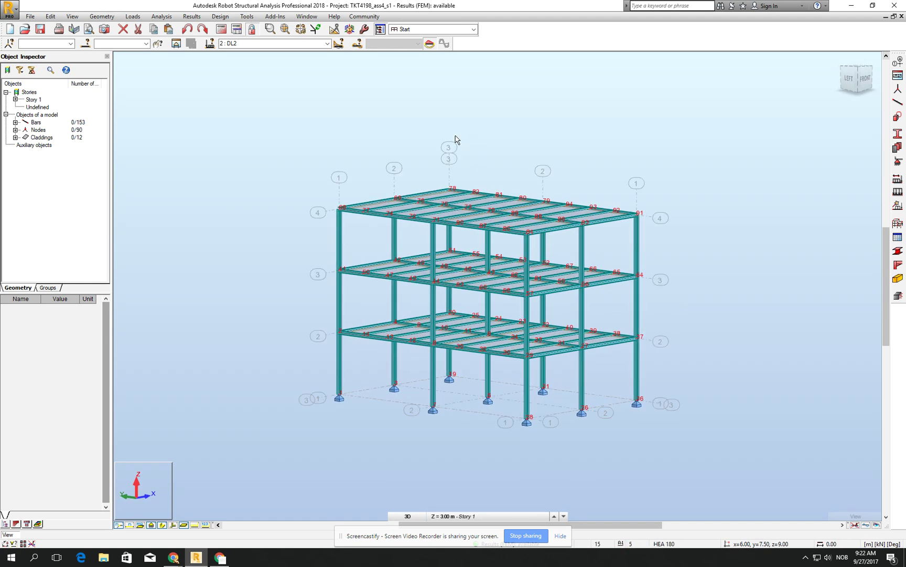
{"action": "left_click", "coordinate": [133, 16]}
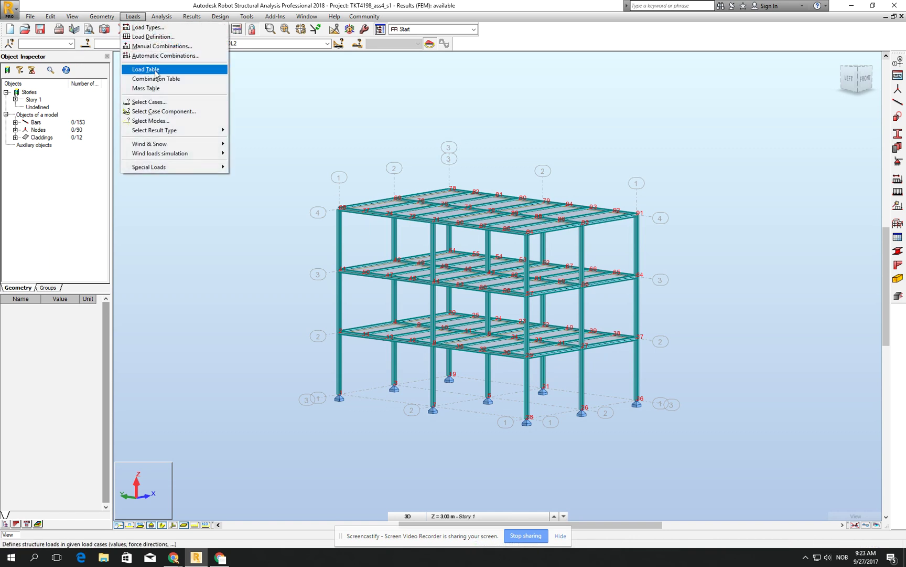
{"action": "left_click", "coordinate": [132, 16]}
Step: Add a rectangular wall cladding with corners at nodes 1 and 28
{"action": "left_click", "coordinate": [102, 17]}
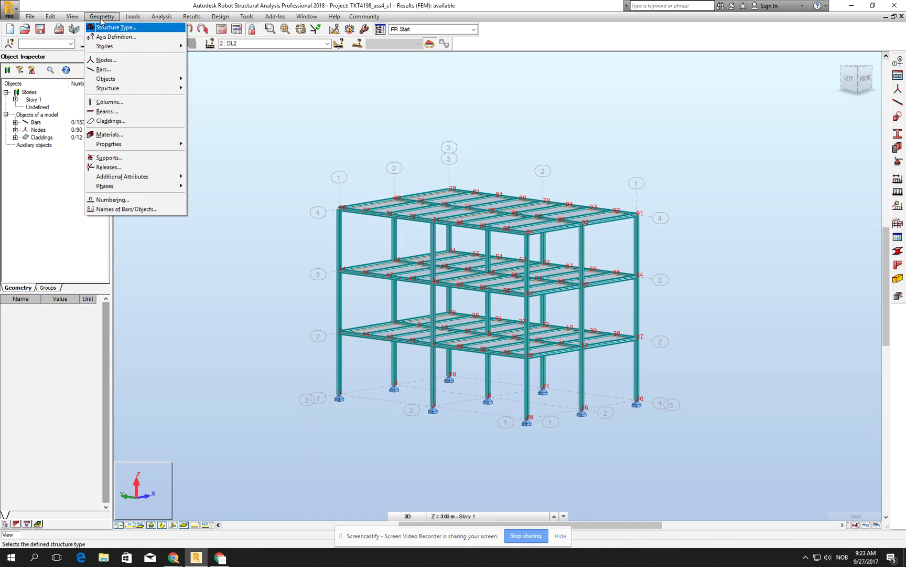
{"action": "left_click", "coordinate": [111, 121]}
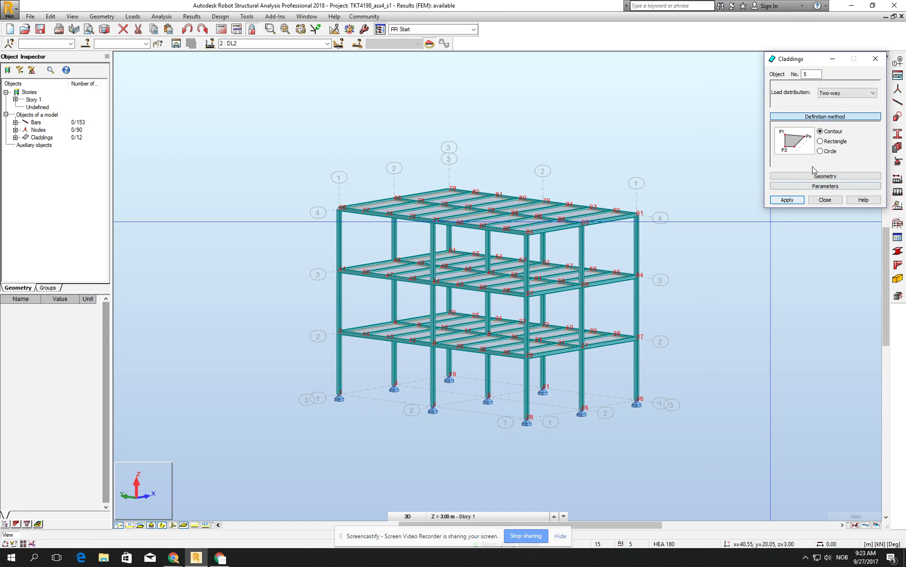
{"action": "left_click", "coordinate": [837, 142]}
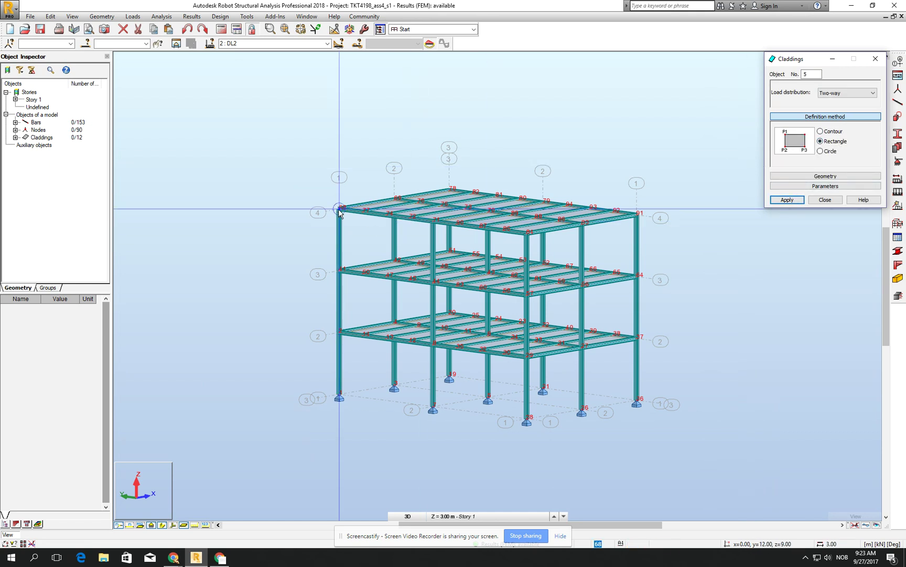
{"action": "left_click", "coordinate": [339, 397]}
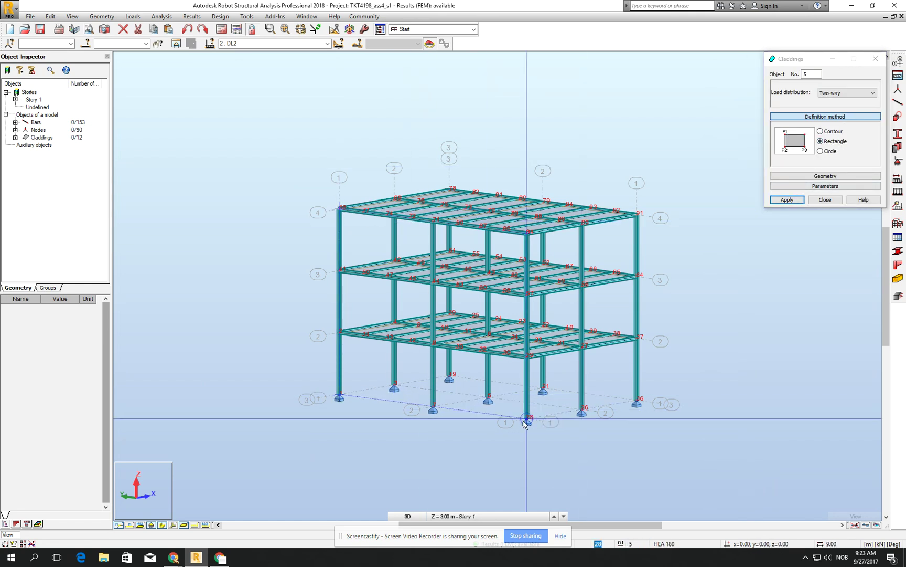
{"action": "left_click", "coordinate": [527, 420]}
{"action": "left_click", "coordinate": [488, 303]}
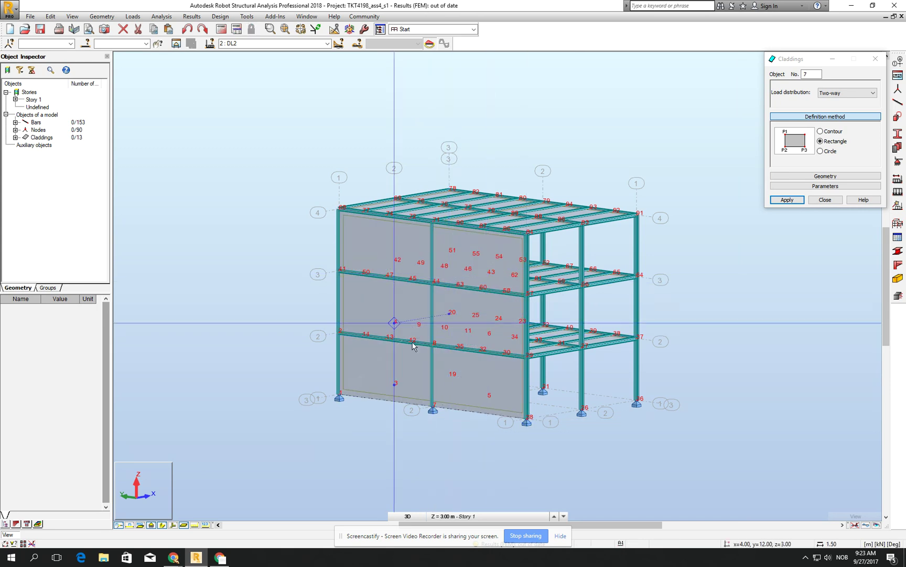
{"action": "left_click", "coordinate": [833, 204]}
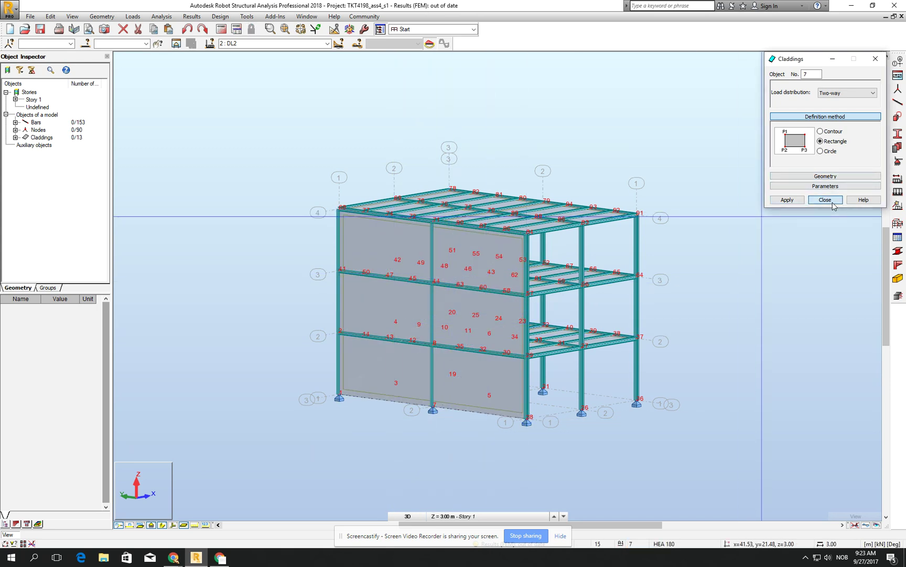
{"action": "mouse_move", "coordinate": [660, 218]}
{"action": "middle_mouse_down", "text": "shift"}
{"action": "mouse_move", "coordinate": [639, 222]}
{"action": "mouse_move", "coordinate": [601, 210]}
{"action": "mouse_move", "coordinate": [629, 244]}
{"action": "mouse_move", "coordinate": [642, 241]}
{"action": "mouse_move", "coordinate": [623, 227]}
{"action": "middle_mouse_up", "text": "shift"}
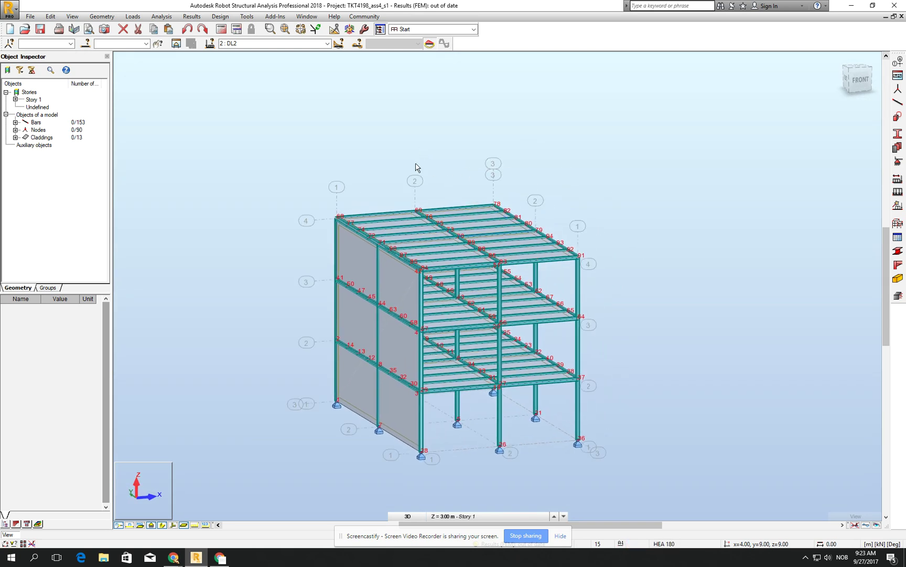
{"action": "scroll", "coordinate": [423, 173], "scroll_direction": "up", "scroll_amount": 3}
Step: Turn off section shapes so the bars display as thin lines
{"action": "middle_click_drag", "start_coordinate": [581, 146], "coordinate": [535, 95], "text": "shift"}
{"action": "mouse_move", "coordinate": [398, 193]}
{"action": "middle_mouse_down", "text": "shift"}
{"action": "mouse_move", "coordinate": [411, 202]}
{"action": "mouse_move", "coordinate": [408, 193]}
{"action": "middle_mouse_up", "text": "shift"}
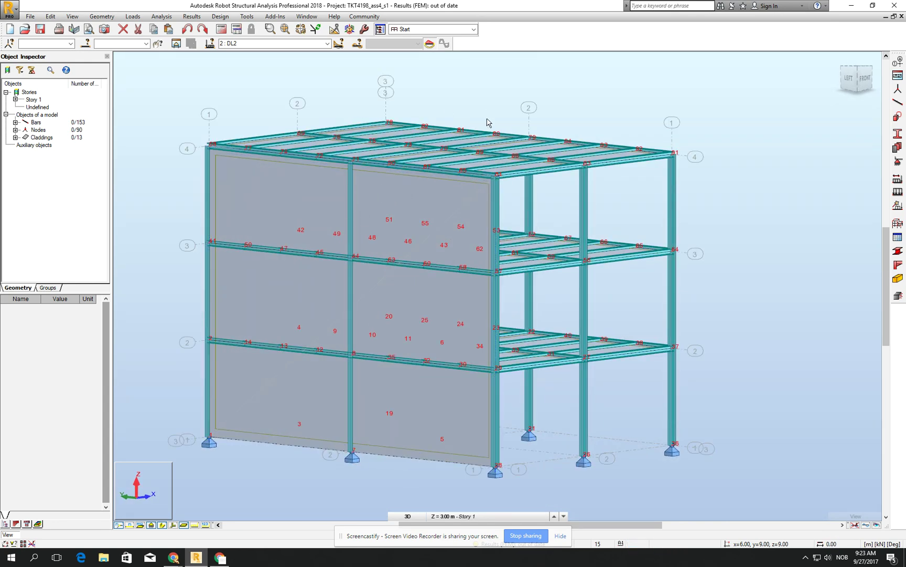
{"action": "middle_click_drag", "start_coordinate": [513, 141], "coordinate": [472, 134], "text": "shift"}
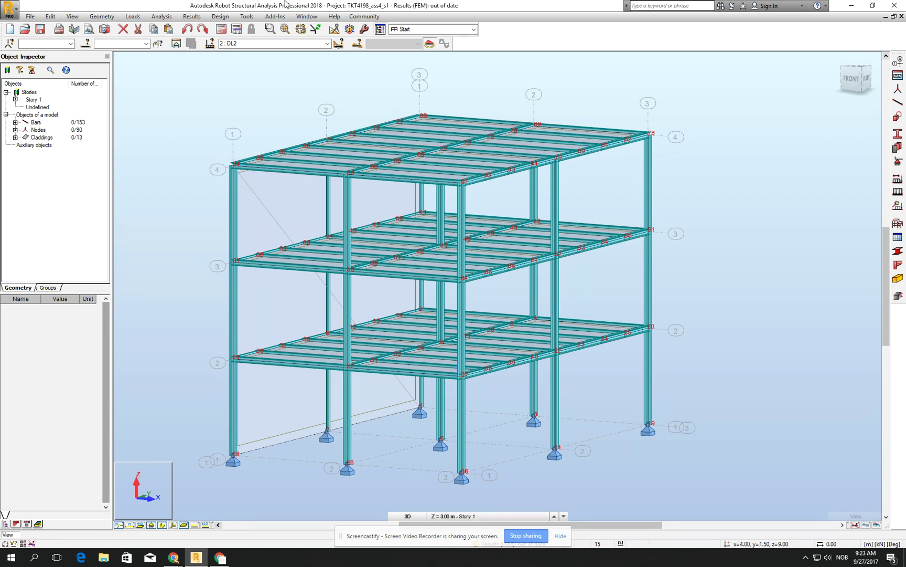
{"action": "left_click", "coordinate": [163, 525]}
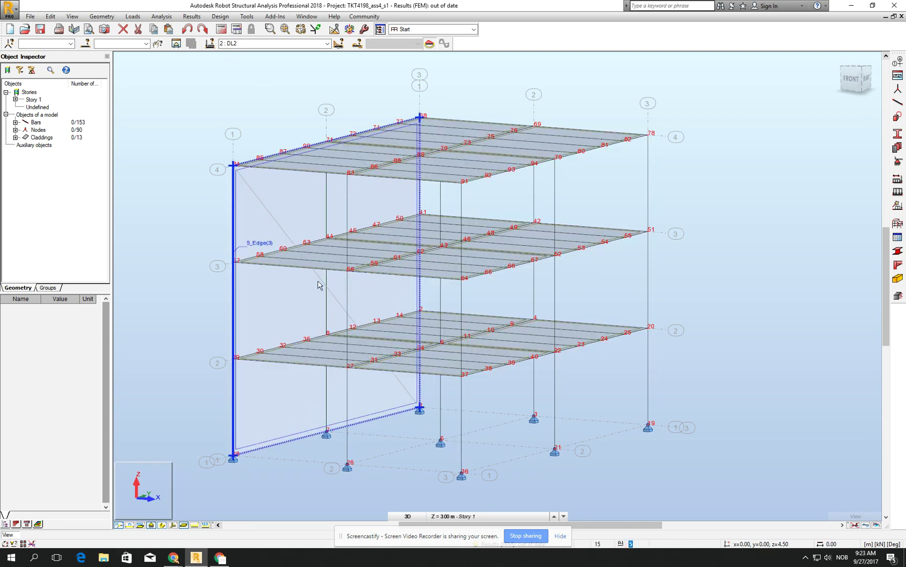
{"action": "middle_click_drag", "start_coordinate": [310, 296], "coordinate": [346, 247], "text": "shift"}
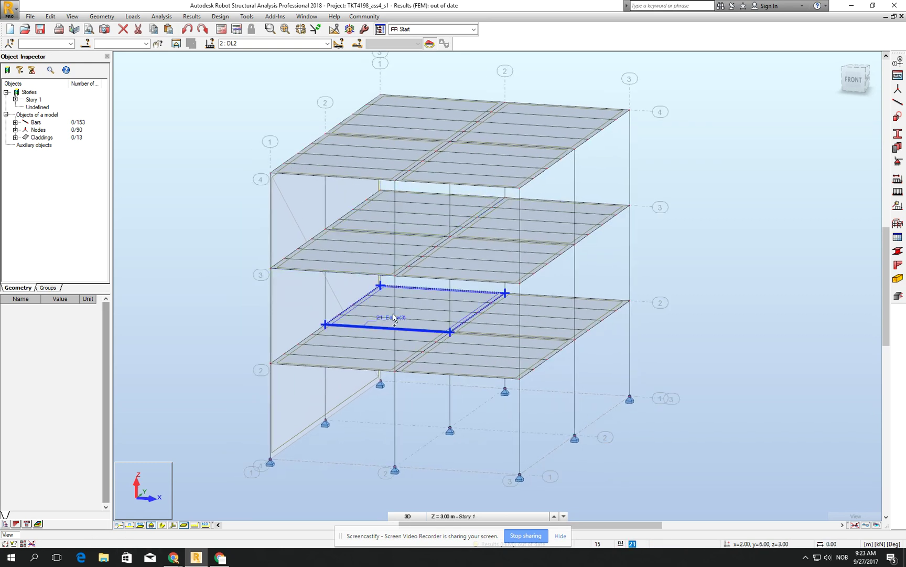
{"action": "mouse_move", "coordinate": [394, 315]}
{"action": "middle_mouse_down", "text": "shift"}
{"action": "mouse_move", "coordinate": [400, 307]}
{"action": "mouse_move", "coordinate": [390, 307]}
{"action": "mouse_move", "coordinate": [398, 308]}
{"action": "middle_mouse_up", "text": "shift"}
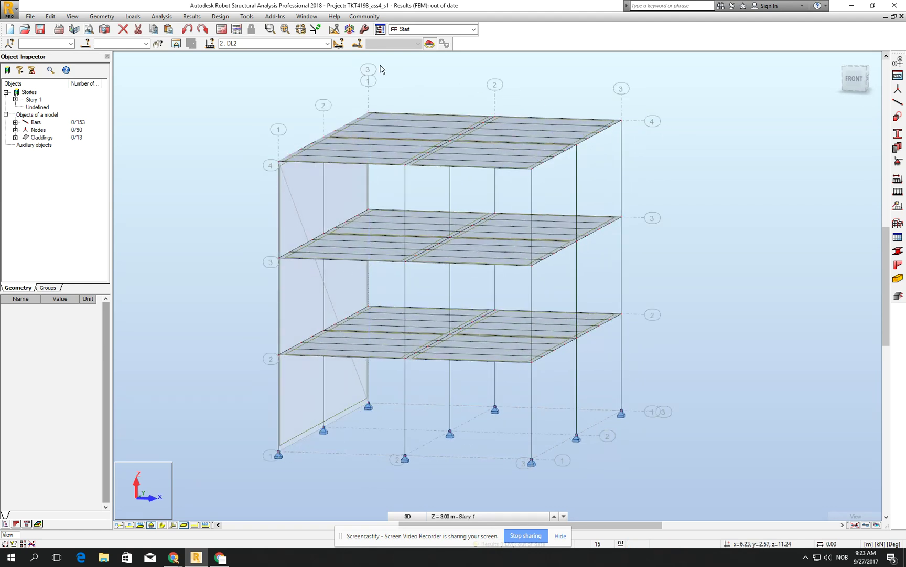
Step: Add live load cases through LL8
{"action": "left_click", "coordinate": [191, 16]}
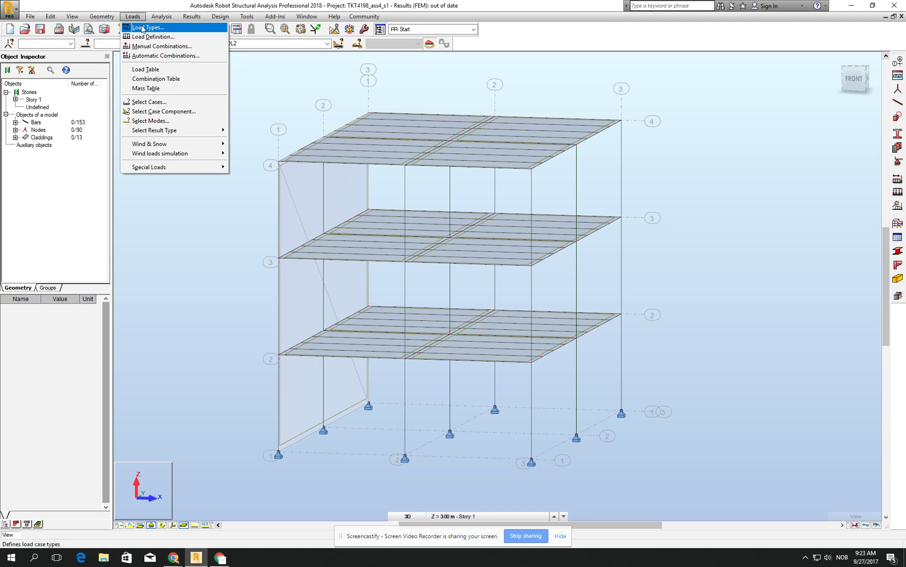
{"action": "left_click", "coordinate": [143, 27]}
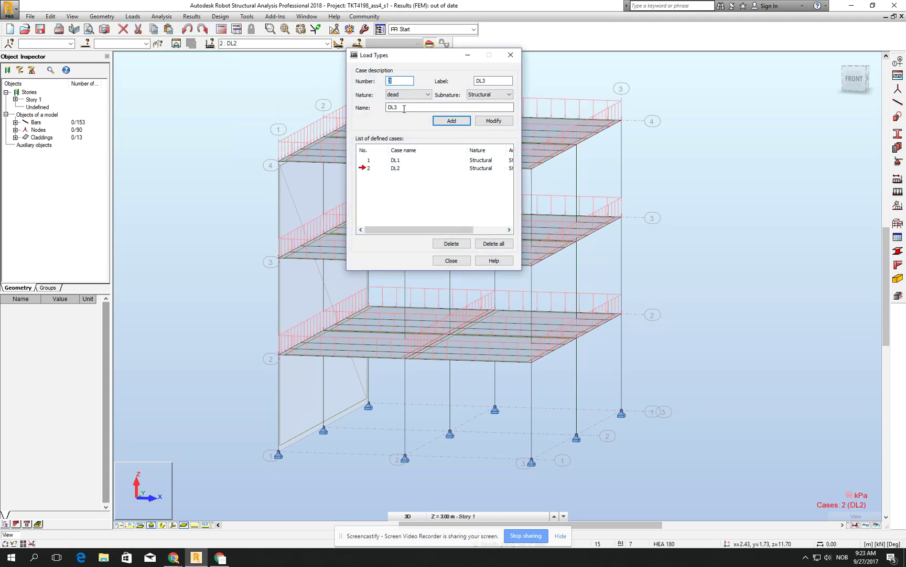
{"action": "left_click", "coordinate": [410, 95]}
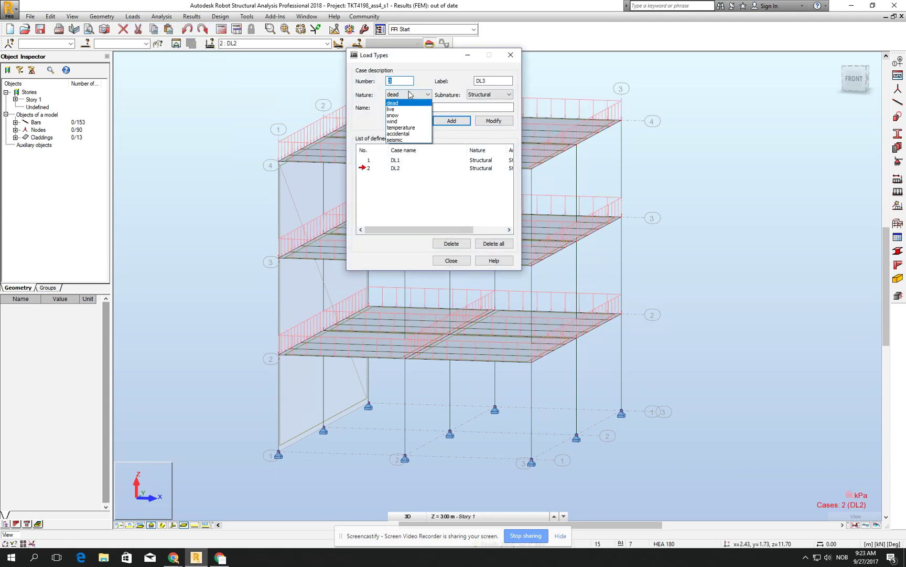
{"action": "left_click", "coordinate": [398, 109]}
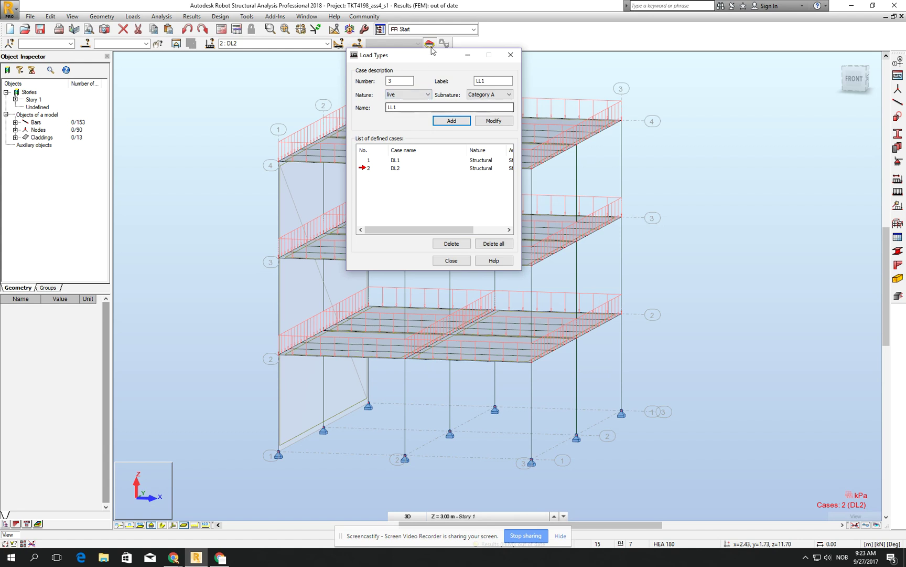
{"action": "left_click_drag", "start_coordinate": [431, 52], "coordinate": [191, 78]}
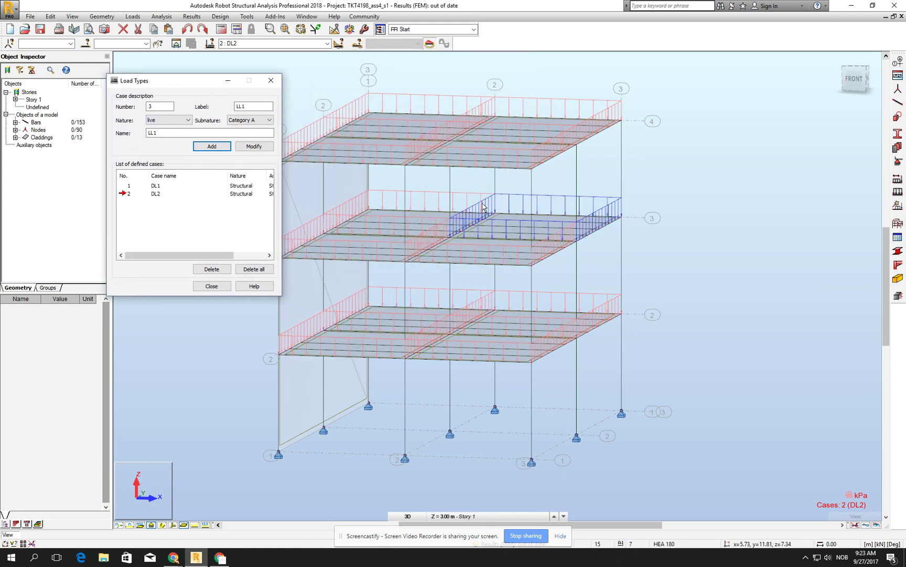
{"action": "left_click", "coordinate": [212, 146]}
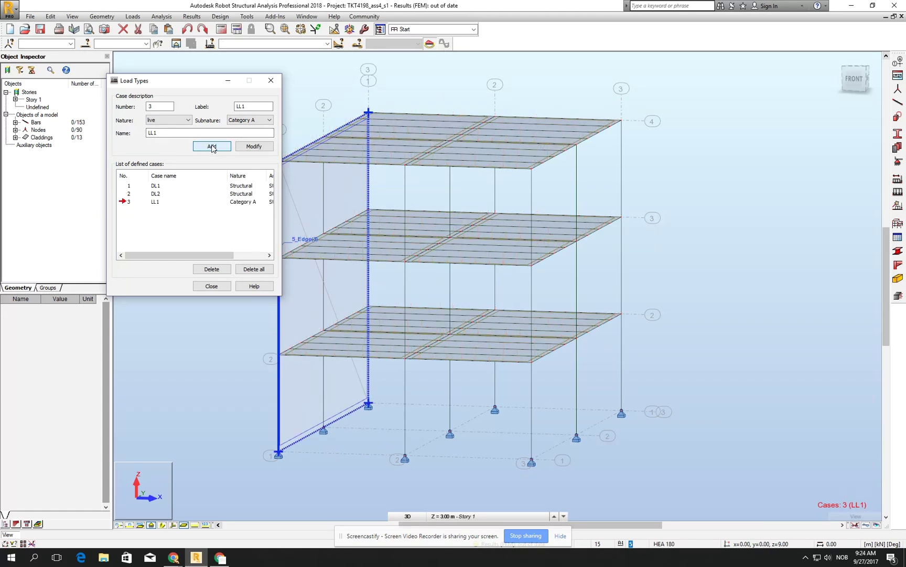
{"action": "left_click", "coordinate": [212, 146]}
{"action": "left_click", "coordinate": [212, 146]}
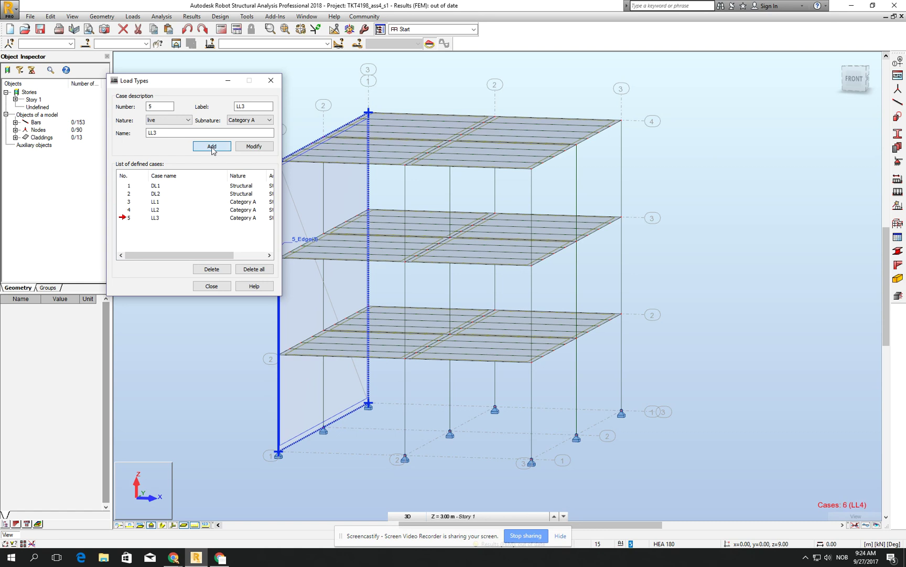
{"action": "left_click", "coordinate": [212, 147]}
{"action": "left_click", "coordinate": [213, 149]}
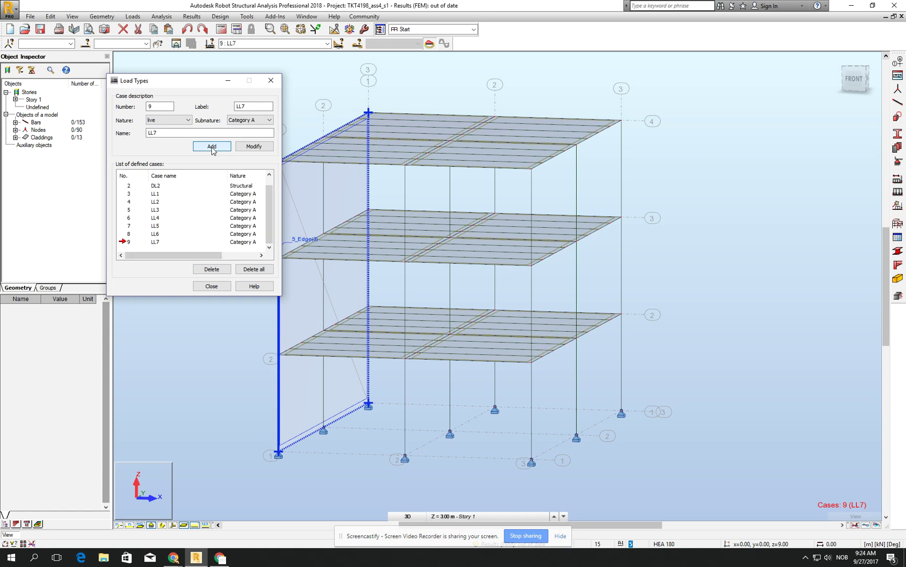
{"action": "left_click", "coordinate": [212, 147]}
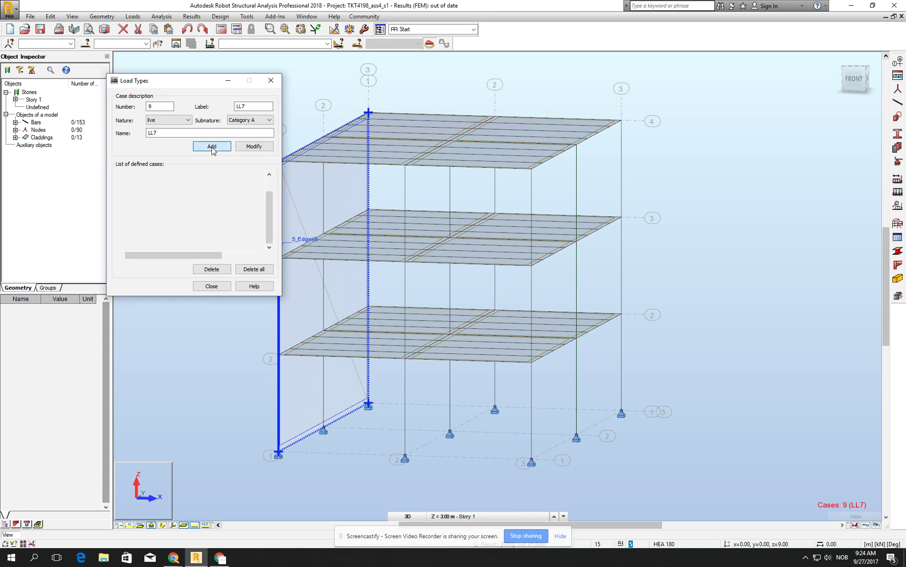
Step: Add snow load cases SN1–SN4
{"action": "left_click", "coordinate": [187, 120]}
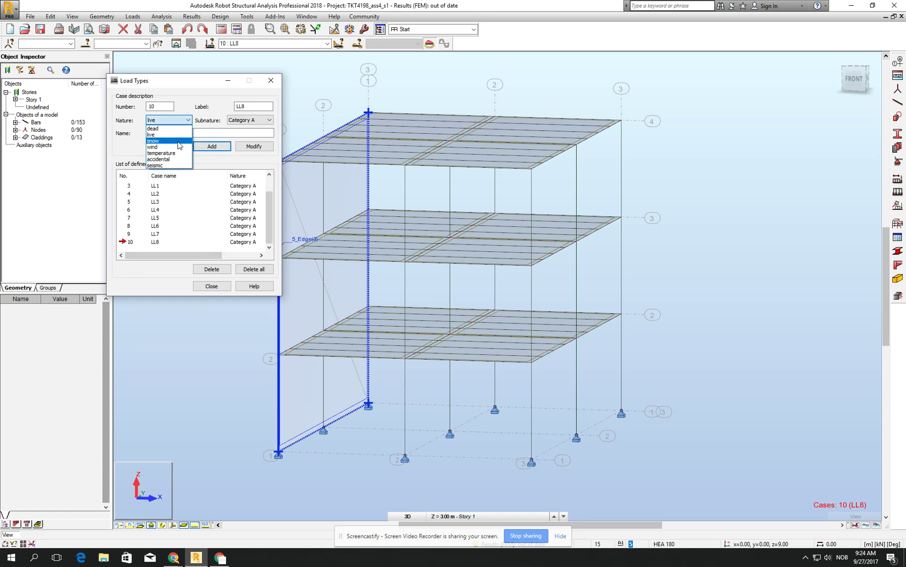
{"action": "left_click", "coordinate": [179, 140]}
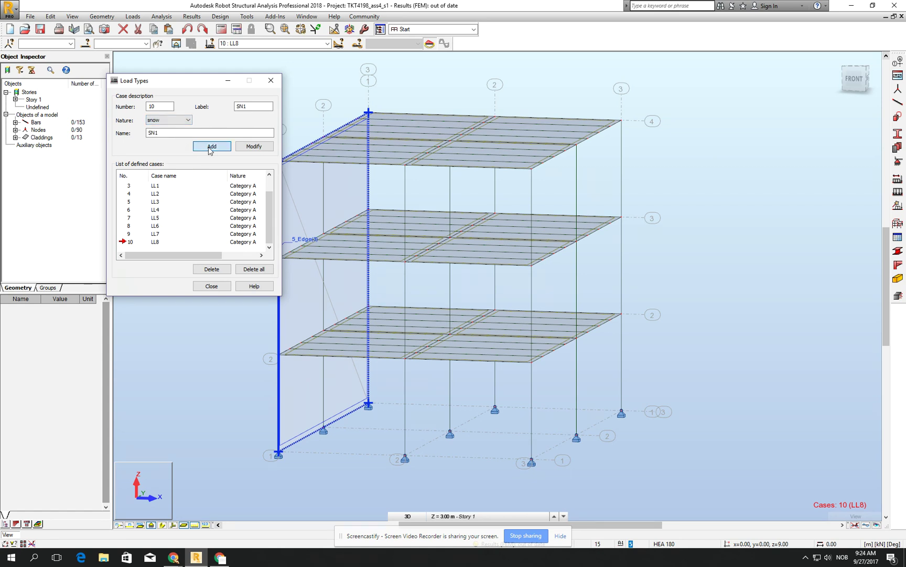
{"action": "left_click", "coordinate": [211, 147]}
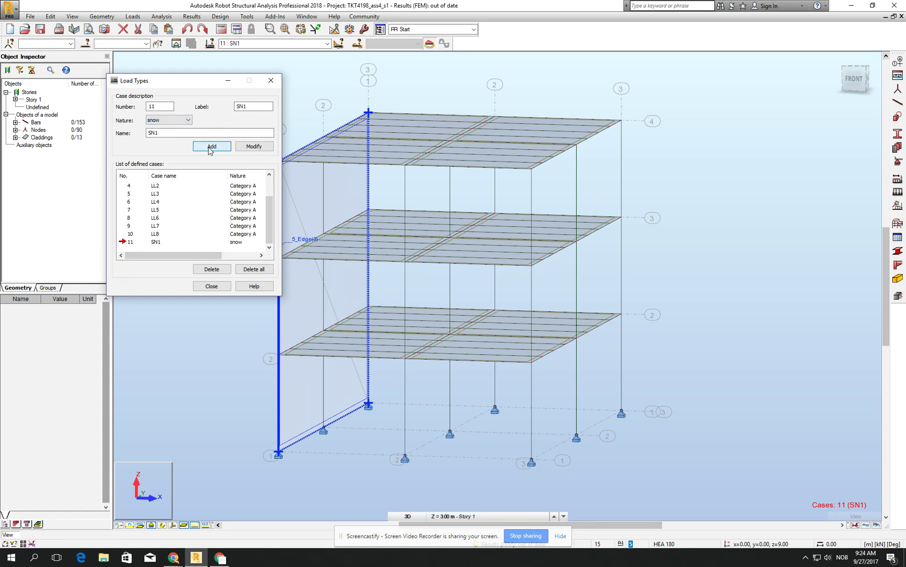
{"action": "left_click", "coordinate": [209, 147]}
{"action": "left_click", "coordinate": [209, 147]}
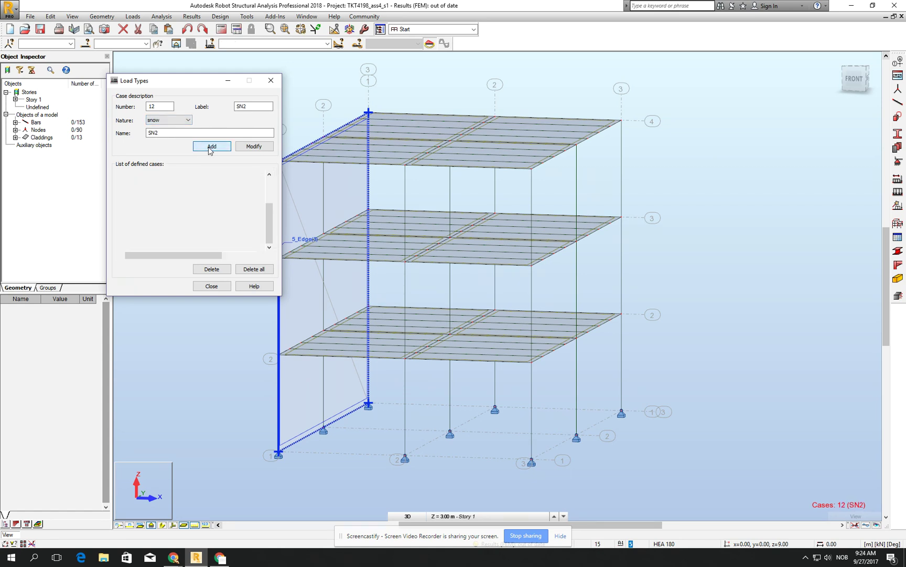
{"action": "left_click", "coordinate": [210, 147]}
Step: Add wind load case WIND1 and close the load case dialog
{"action": "left_click", "coordinate": [178, 121]}
{"action": "left_click", "coordinate": [178, 150]}
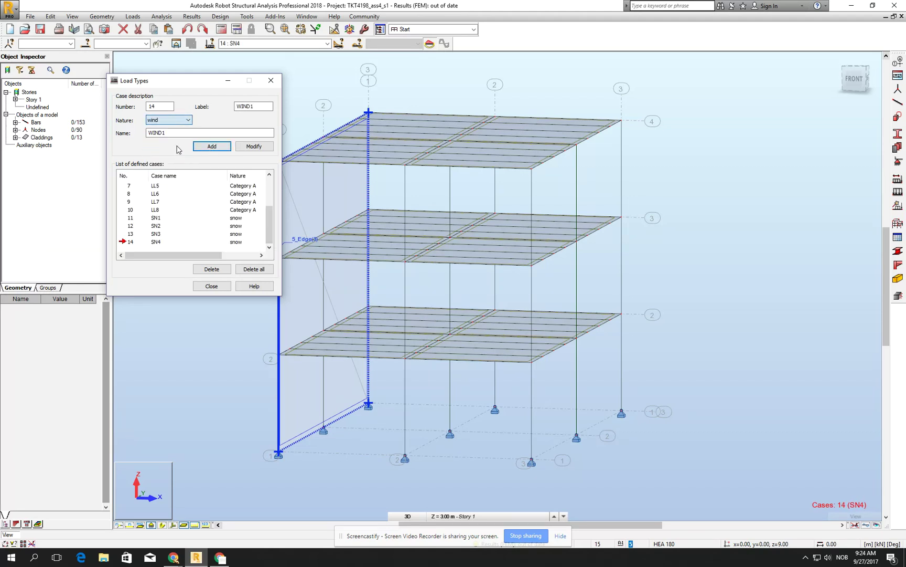
{"action": "left_click", "coordinate": [197, 148]}
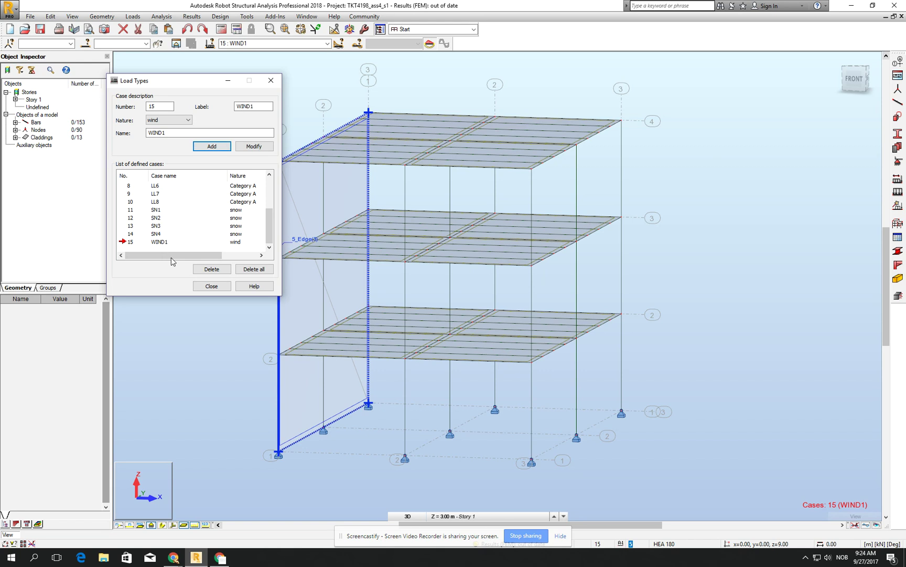
{"action": "left_click", "coordinate": [211, 285]}
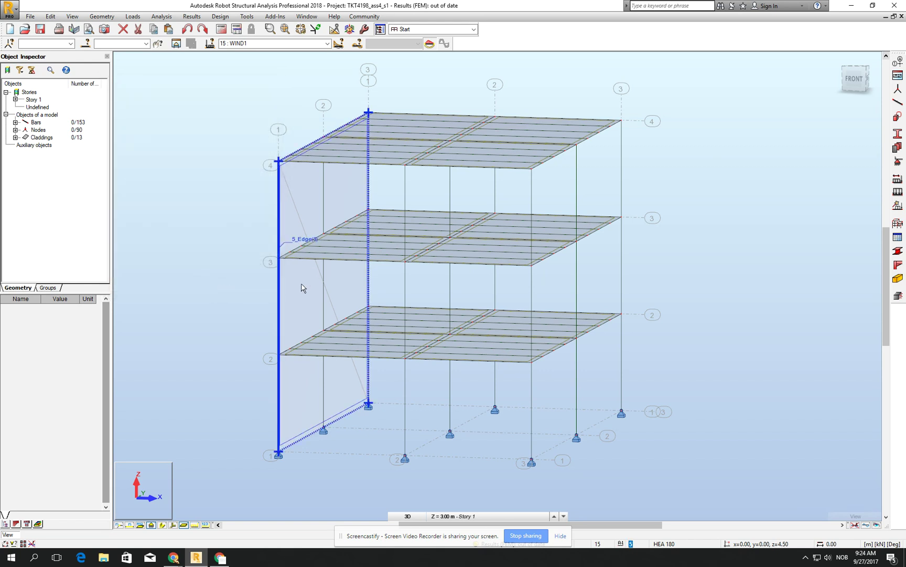
{"action": "middle_click_drag", "start_coordinate": [304, 287], "coordinate": [262, 295], "text": "shift"}
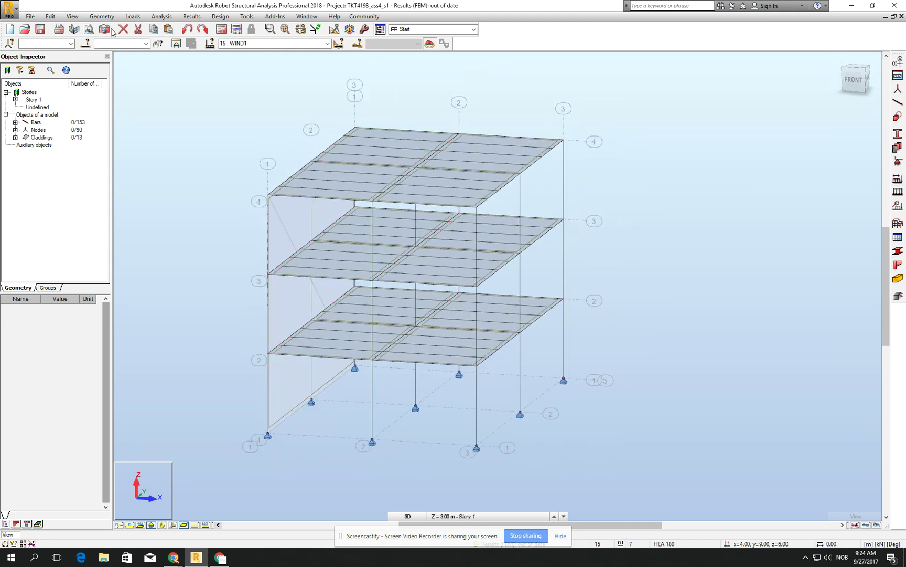
Step: Apply a uniform 0.8 kPa surface load along X to the left wall cladding
{"action": "left_click", "coordinate": [132, 17]}
{"action": "left_click", "coordinate": [147, 38]}
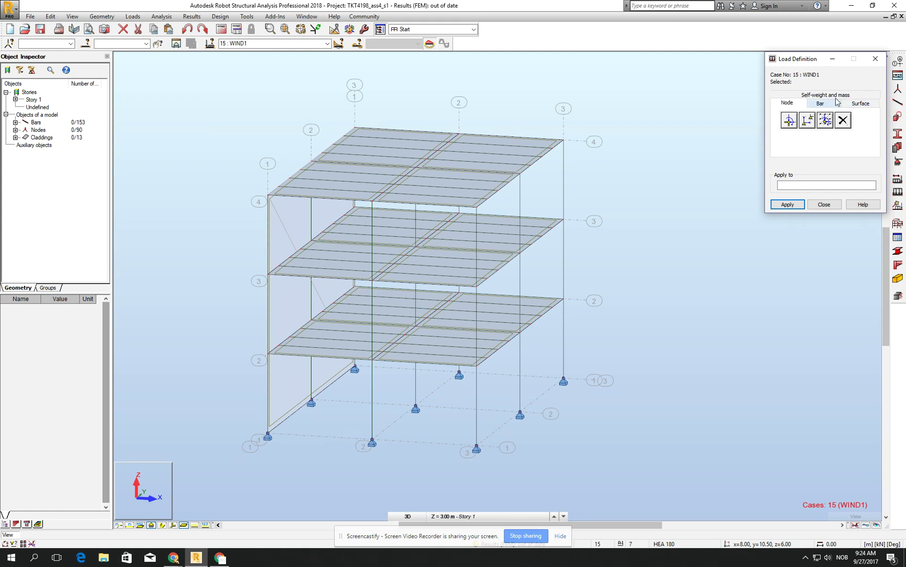
{"action": "left_click", "coordinate": [860, 103]}
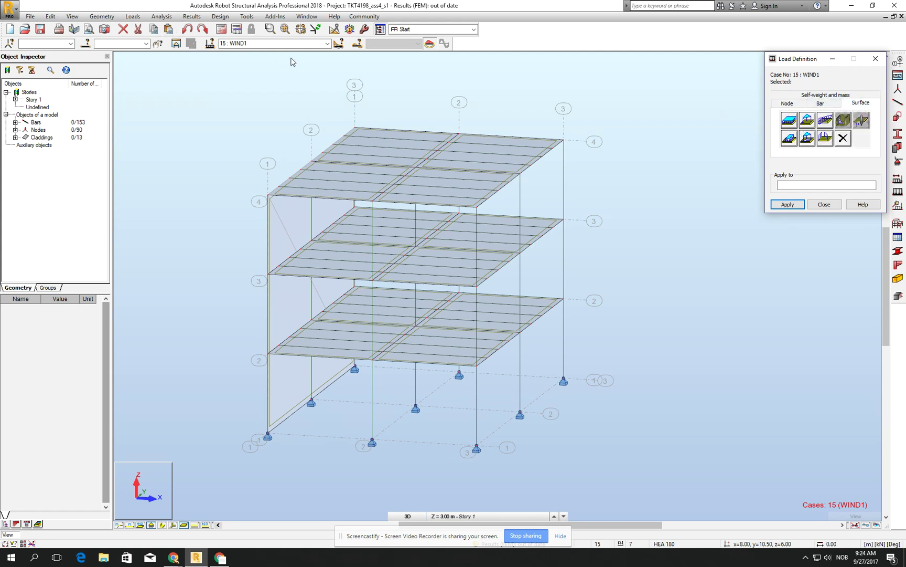
{"action": "left_click", "coordinate": [790, 120]}
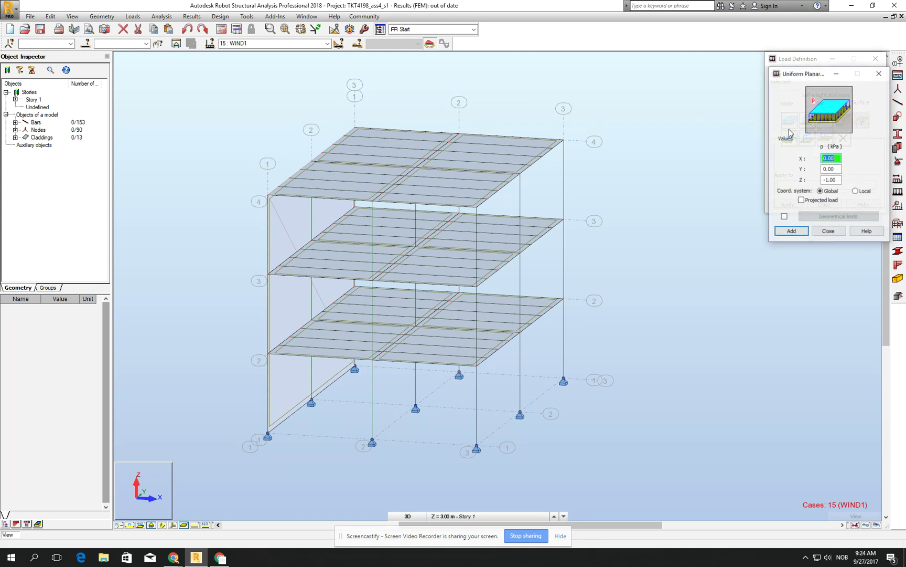
{"action": "left_click", "coordinate": [831, 180]}
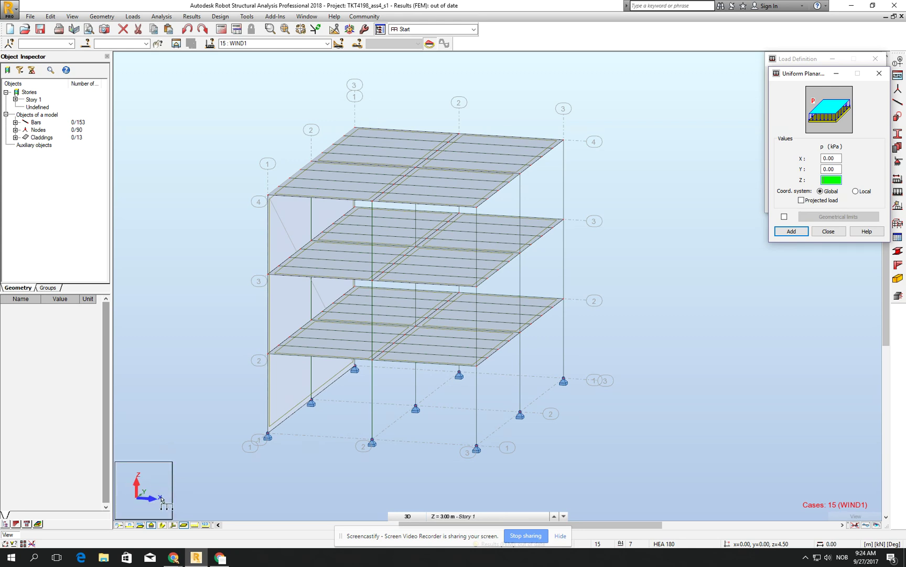
{"action": "left_click", "coordinate": [825, 158]}
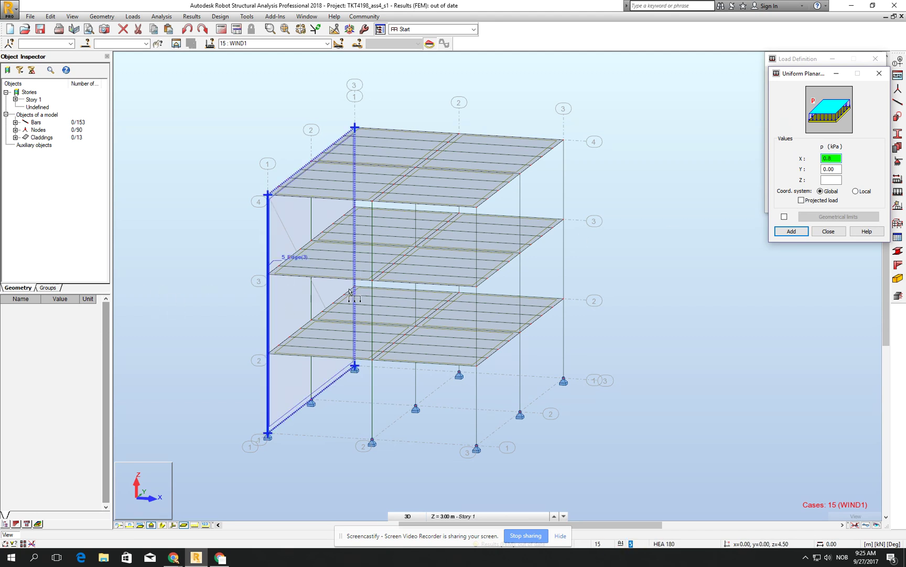
{"action": "left_click", "coordinate": [796, 234]}
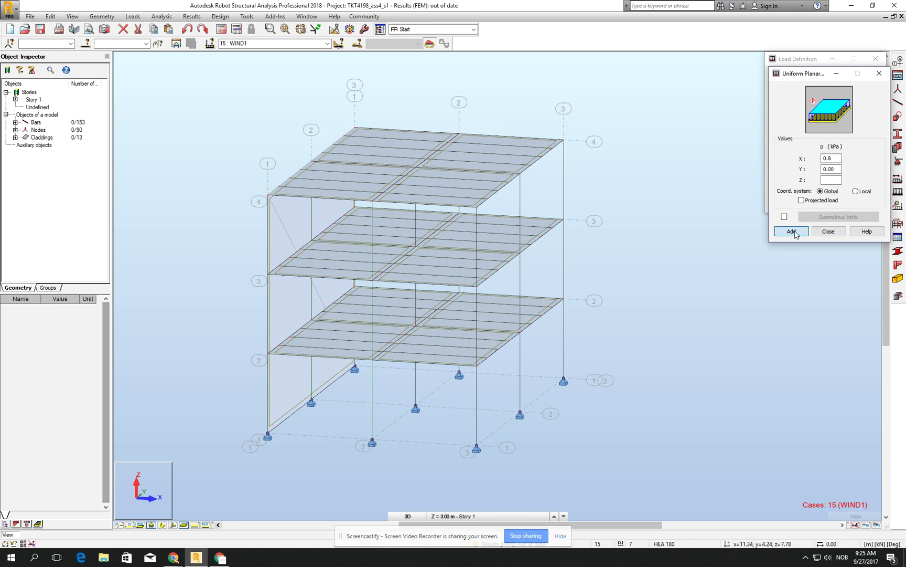
{"action": "left_click", "coordinate": [270, 313]}
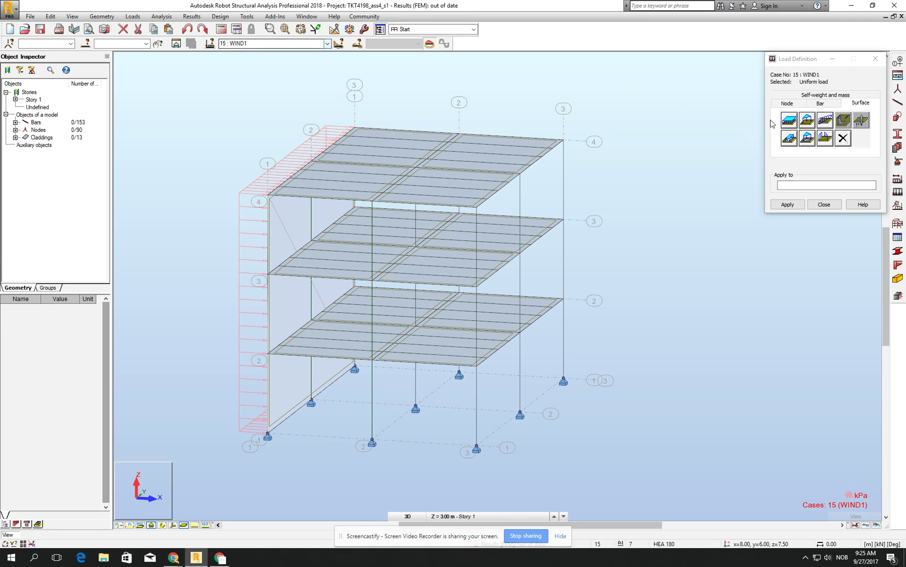
Step: Apply a uniform -5 kPa vertical snow load for case SN1 to the rear-left roof panel
{"action": "left_click", "coordinate": [327, 45]}
{"action": "left_click", "coordinate": [302, 117]}
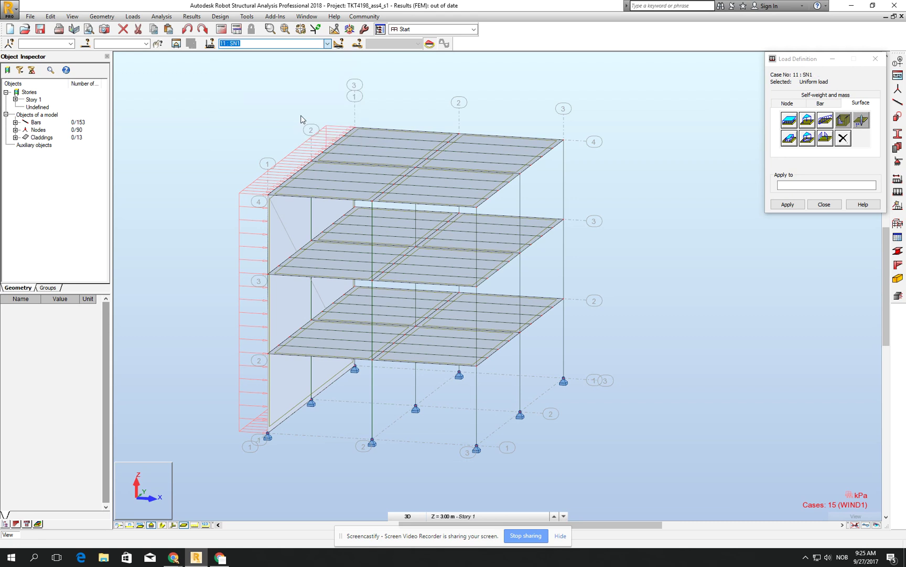
{"action": "left_click", "coordinate": [790, 121]}
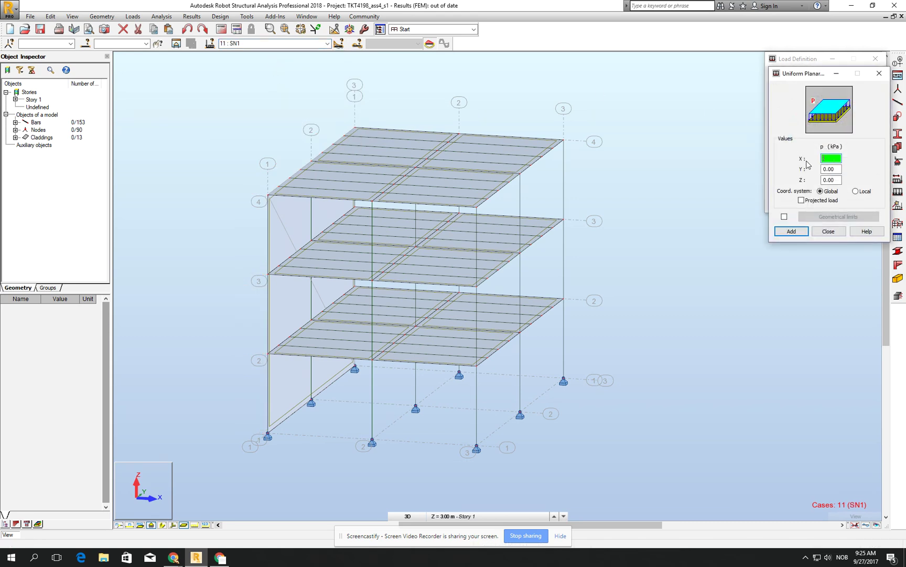
{"action": "key", "text": "Tab"}
{"action": "key", "text": "Tab"}
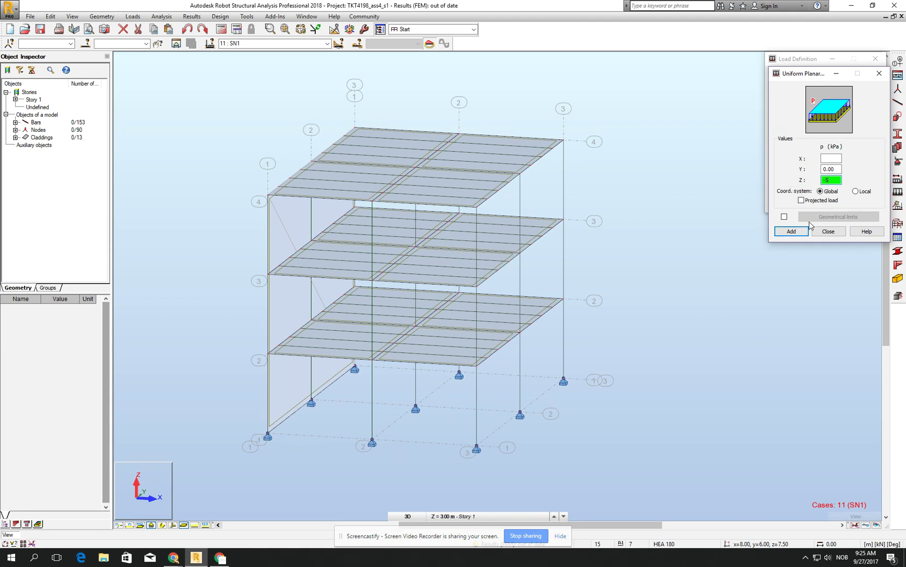
{"action": "left_click", "coordinate": [789, 232]}
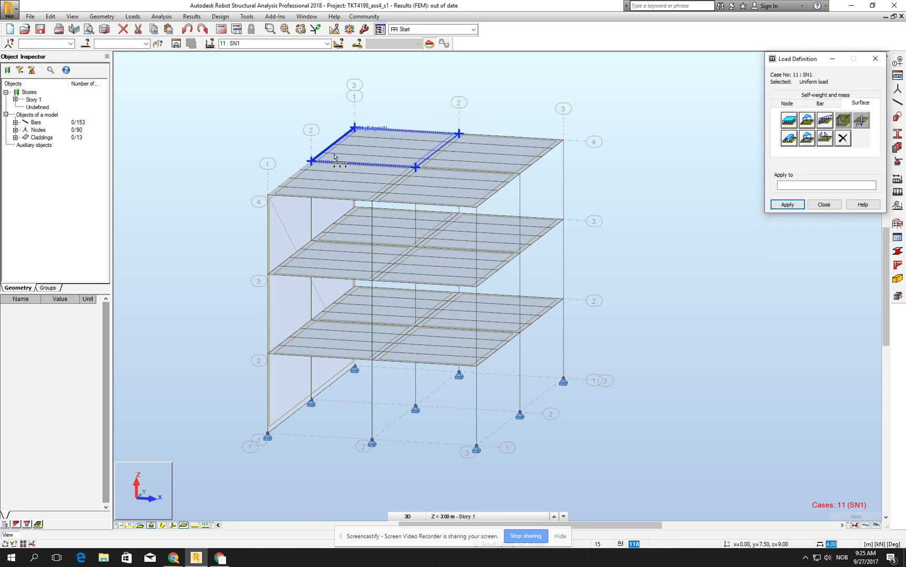
{"action": "left_click", "coordinate": [393, 135]}
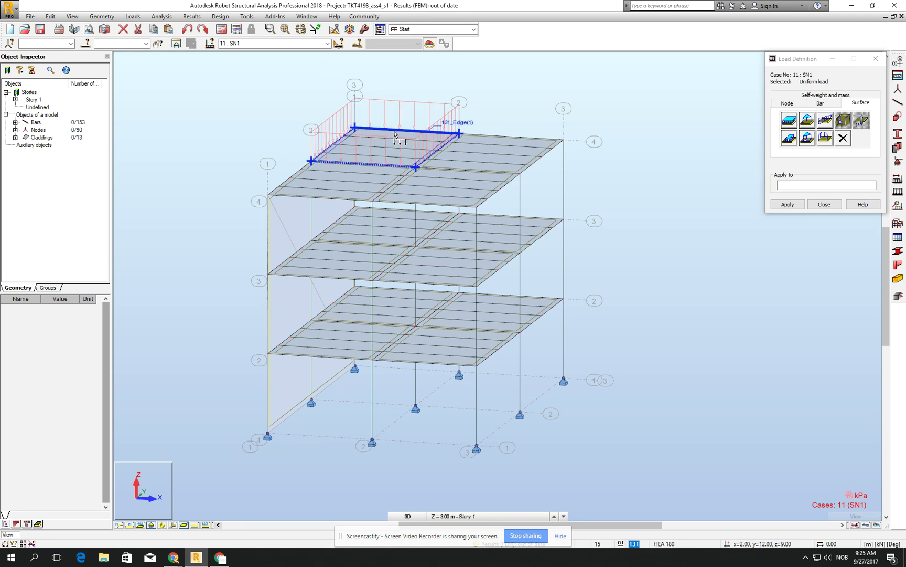
Step: Switch the active load case through SN2 and SN3 to SN4
{"action": "left_click", "coordinate": [326, 44]}
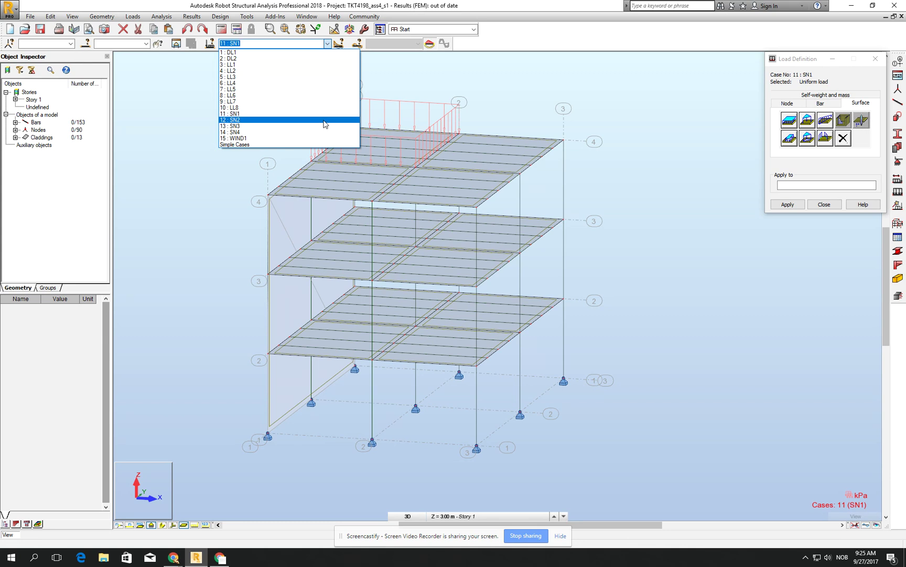
{"action": "left_click", "coordinate": [325, 124]}
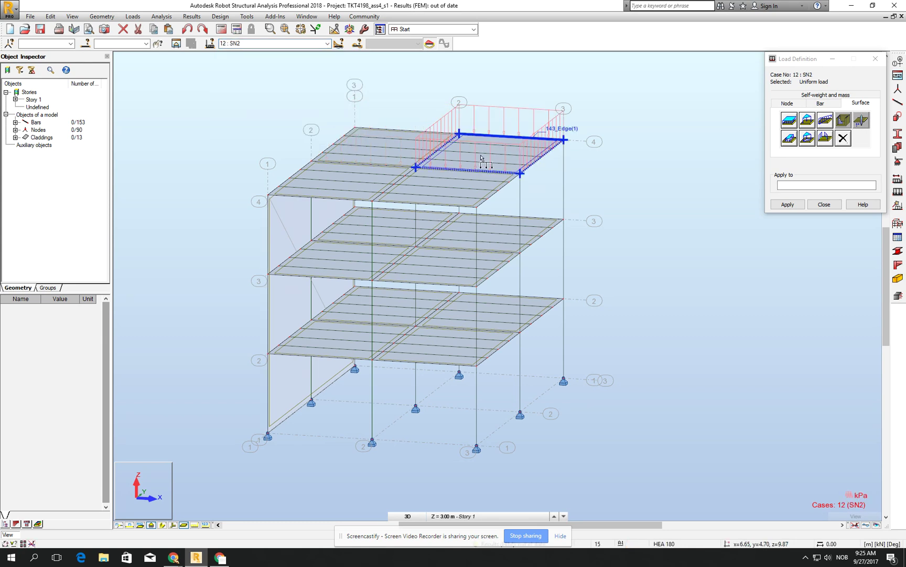
{"action": "left_click", "coordinate": [327, 44]}
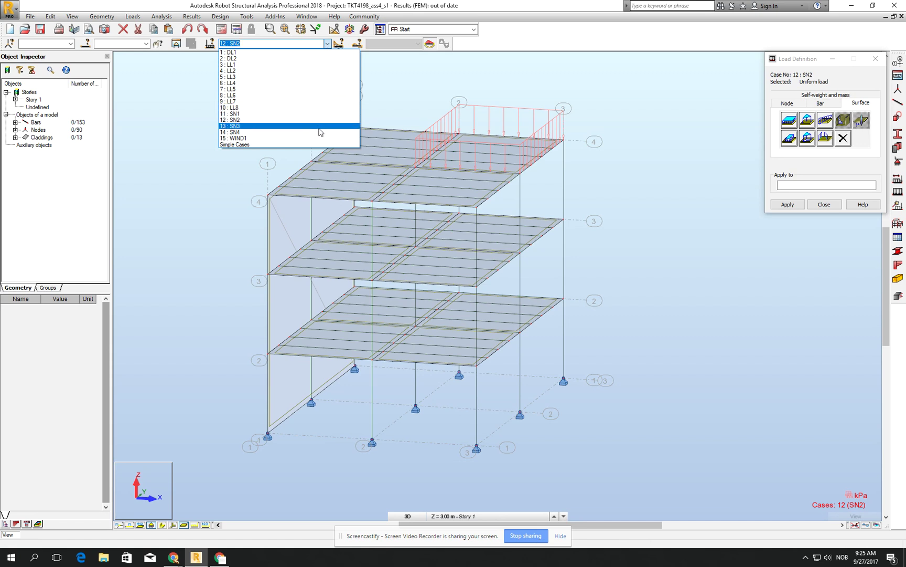
{"action": "left_click", "coordinate": [319, 126]}
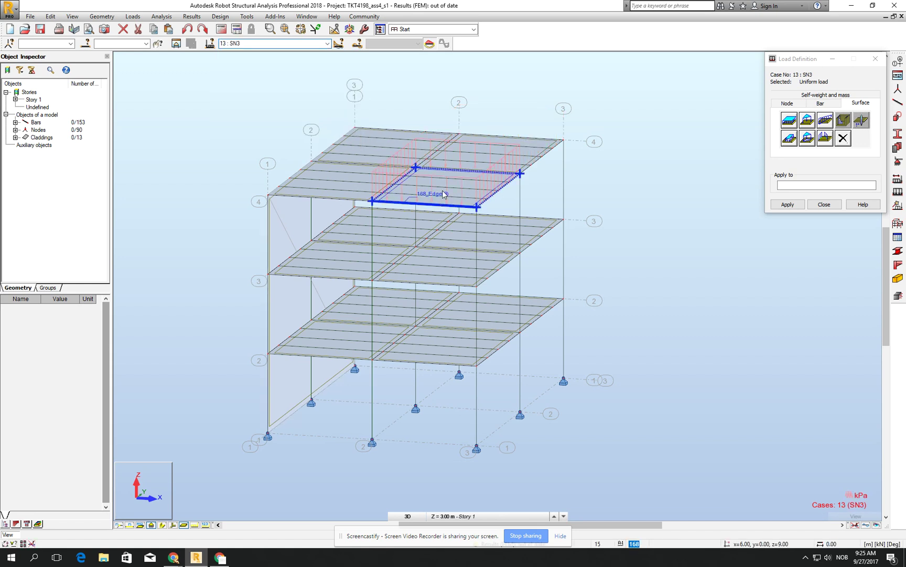
{"action": "left_click", "coordinate": [327, 44]}
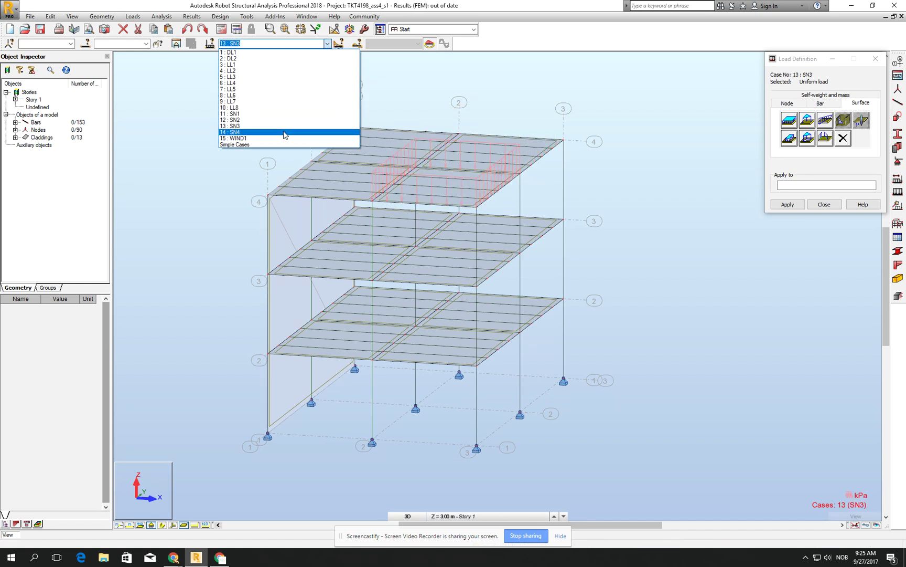
{"action": "left_click", "coordinate": [280, 133]}
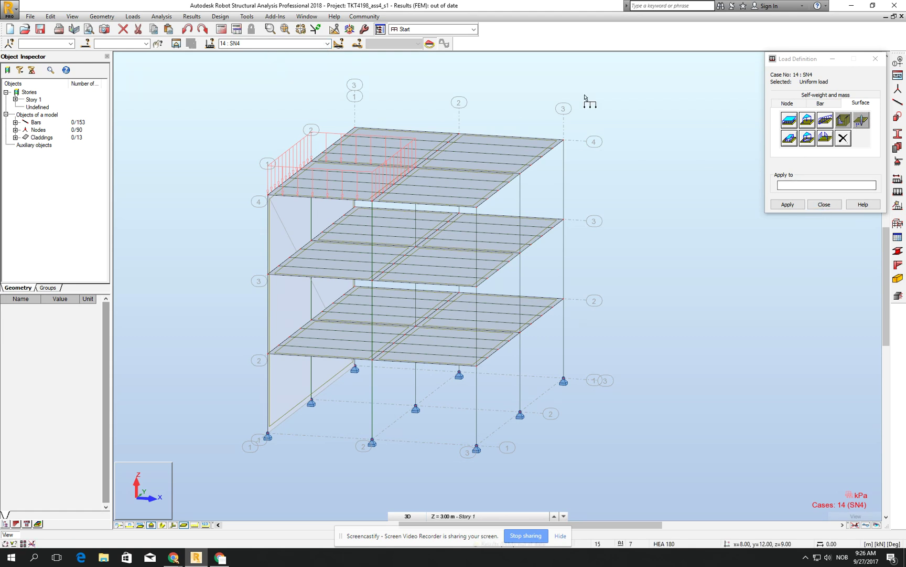
Step: Define another uniform planar surface load of -5 kPa in Z
{"action": "left_click", "coordinate": [789, 121]}
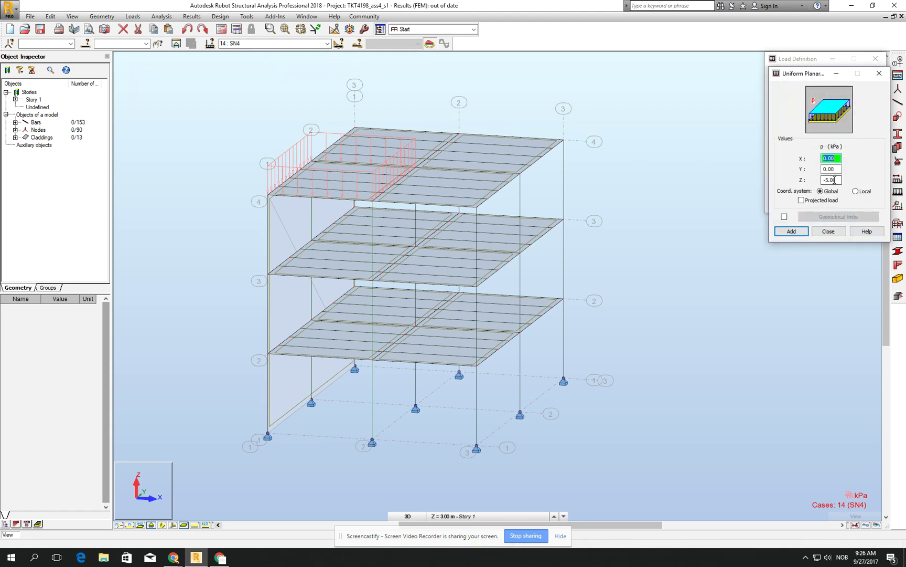
{"action": "left_click", "coordinate": [826, 180]}
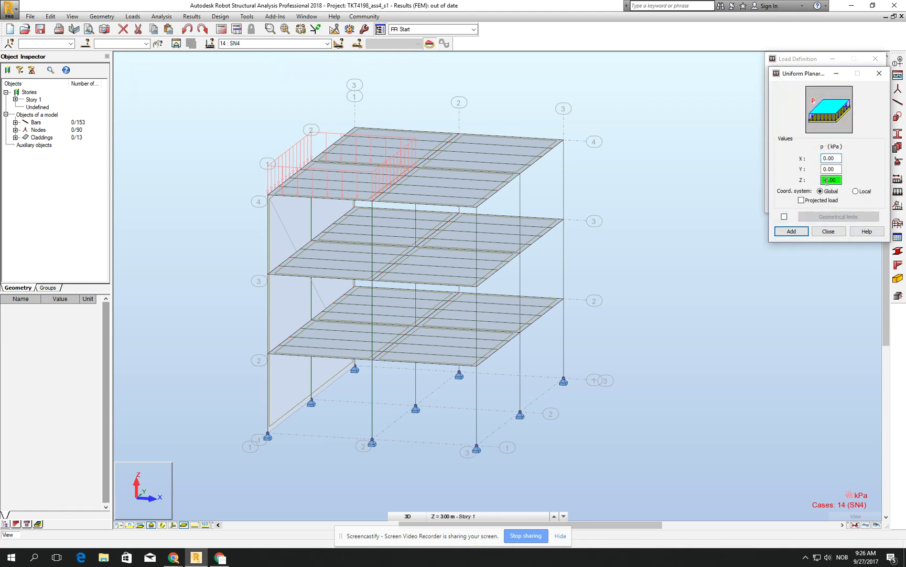
{"action": "left_click", "coordinate": [789, 231]}
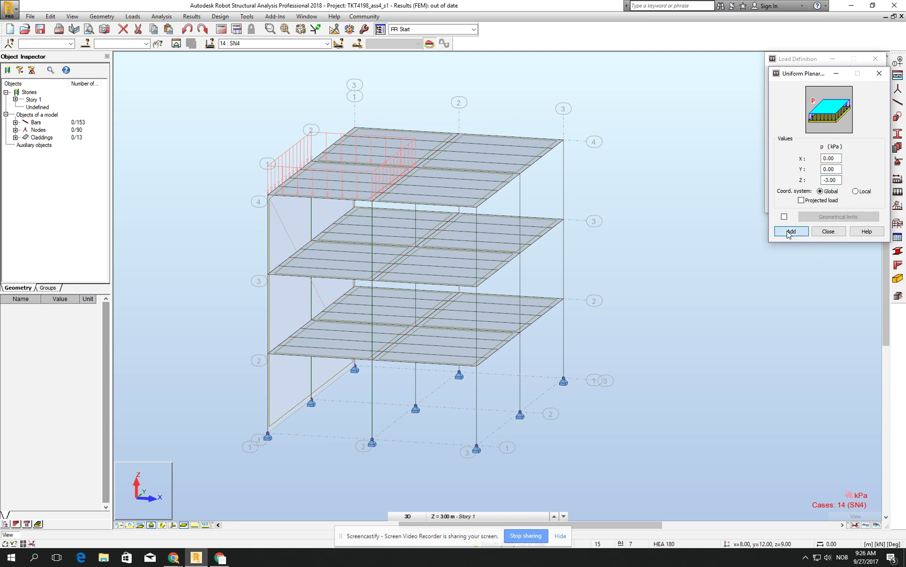
{"action": "left_click", "coordinate": [789, 232]}
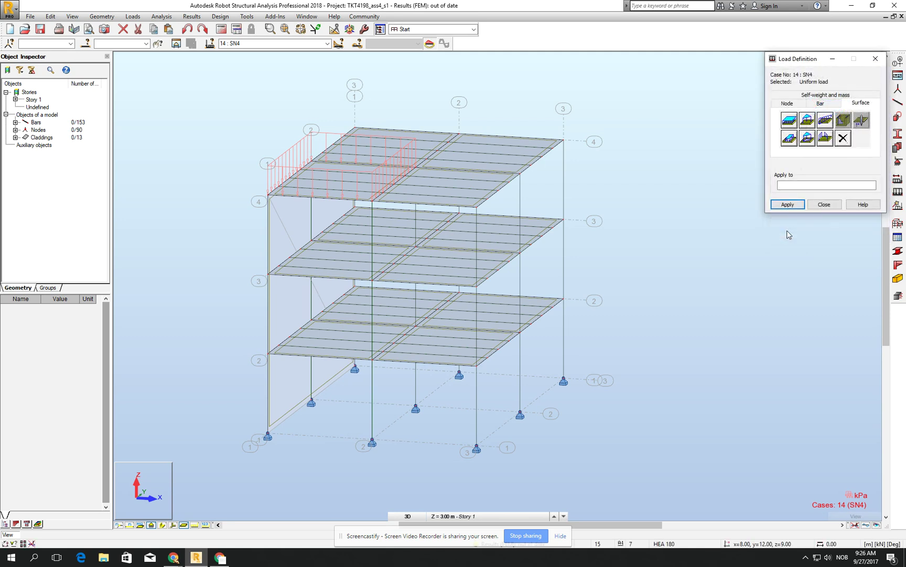
Step: Apply live cases LL1–LL4 to the four lower-floor panels, one panel per case
{"action": "left_click", "coordinate": [327, 44]}
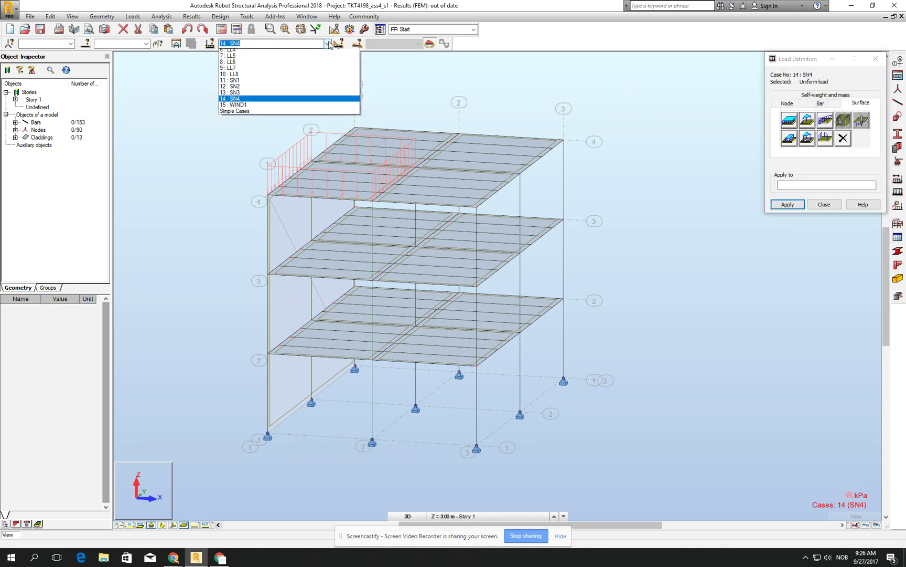
{"action": "left_click", "coordinate": [313, 66]}
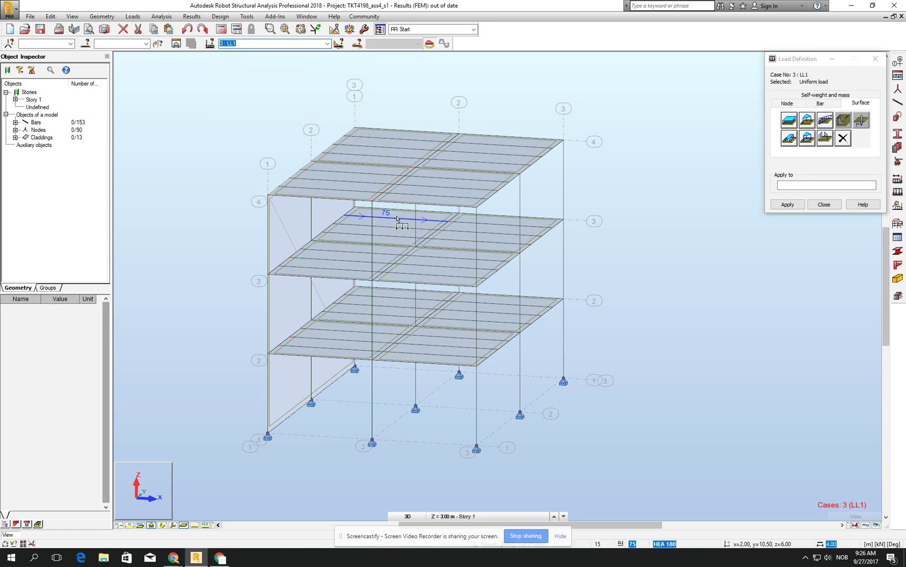
{"action": "left_click", "coordinate": [408, 297]}
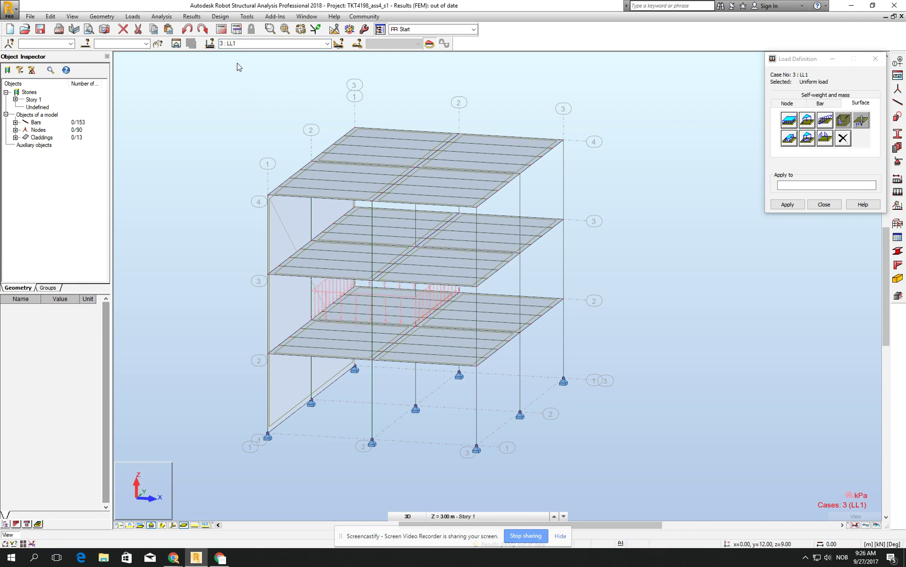
{"action": "left_click", "coordinate": [327, 44]}
{"action": "left_click", "coordinate": [314, 56]}
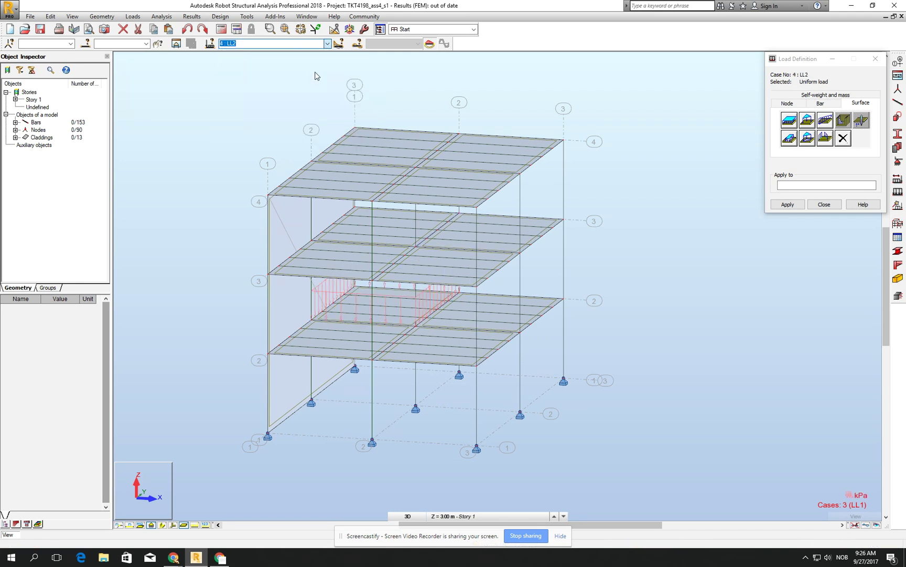
{"action": "left_click", "coordinate": [513, 302]}
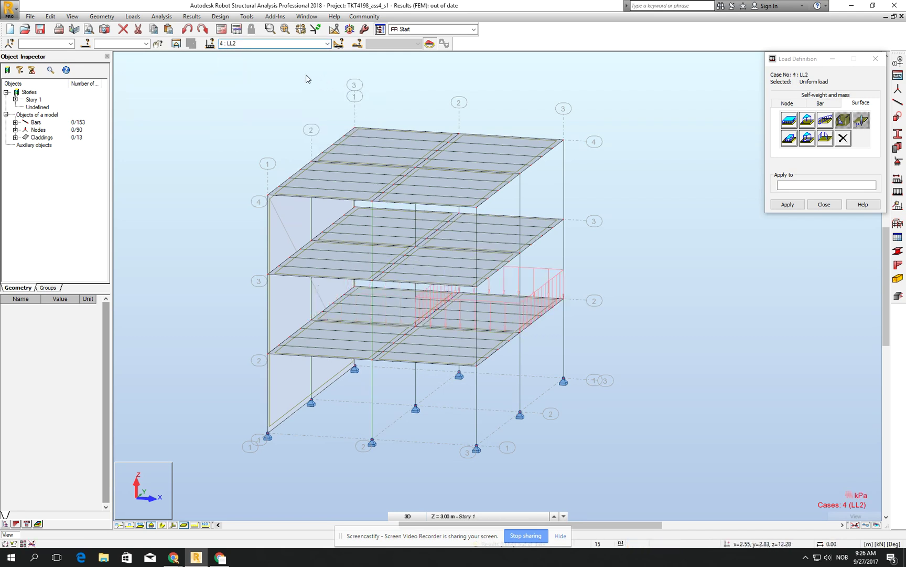
{"action": "left_click", "coordinate": [327, 44]}
{"action": "left_click", "coordinate": [301, 77]}
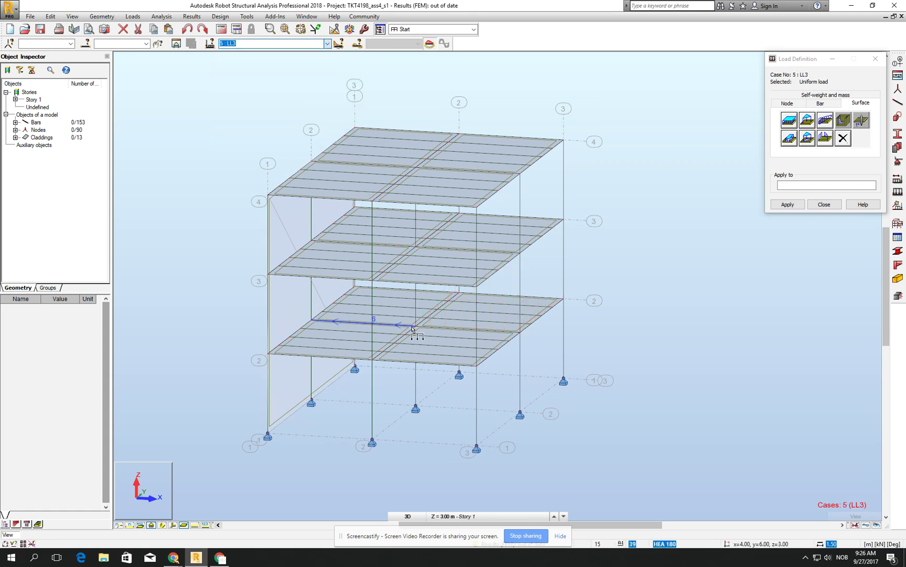
{"action": "left_click", "coordinate": [428, 361]}
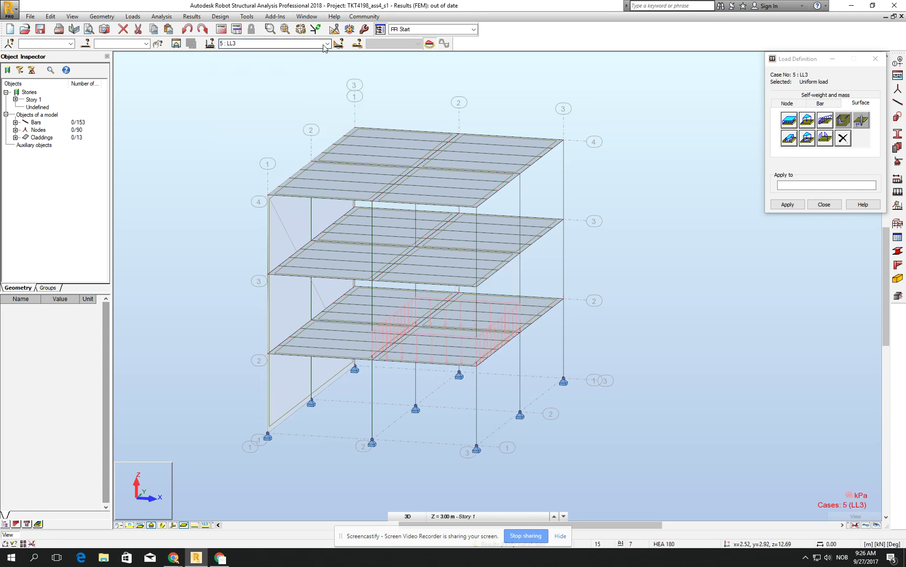
{"action": "left_click", "coordinate": [323, 44]}
{"action": "left_click", "coordinate": [301, 83]}
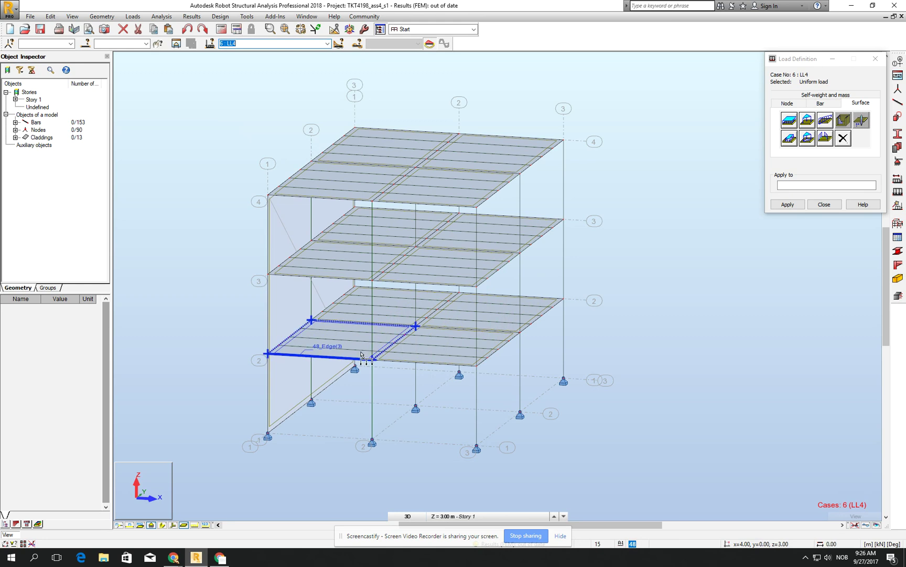
{"action": "left_click", "coordinate": [369, 355]}
Step: Apply live cases LL5, LL6 and LL8 to rear-left, rear-right and front-left middle-floor panels
{"action": "left_click", "coordinate": [323, 44]}
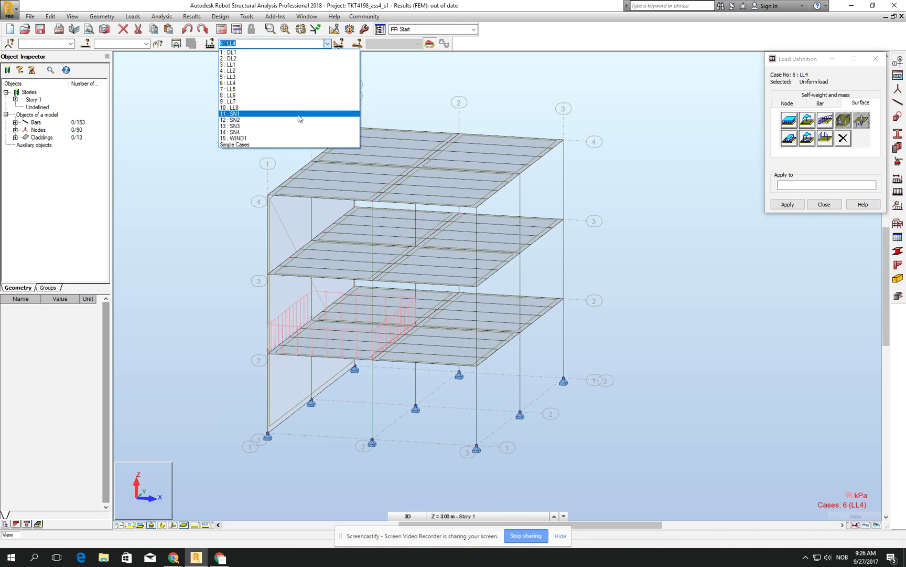
{"action": "left_click", "coordinate": [301, 89]}
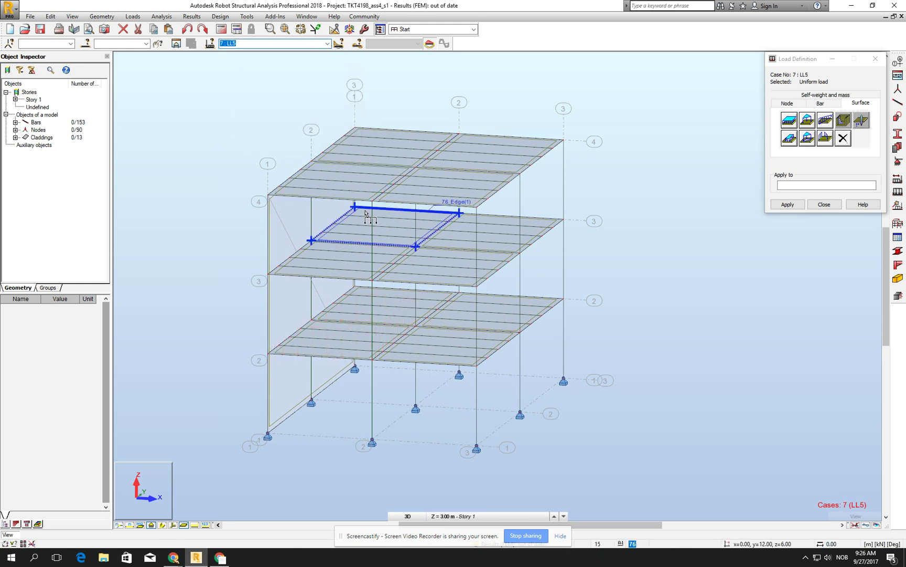
{"action": "left_click", "coordinate": [341, 171]}
{"action": "left_click", "coordinate": [327, 44]}
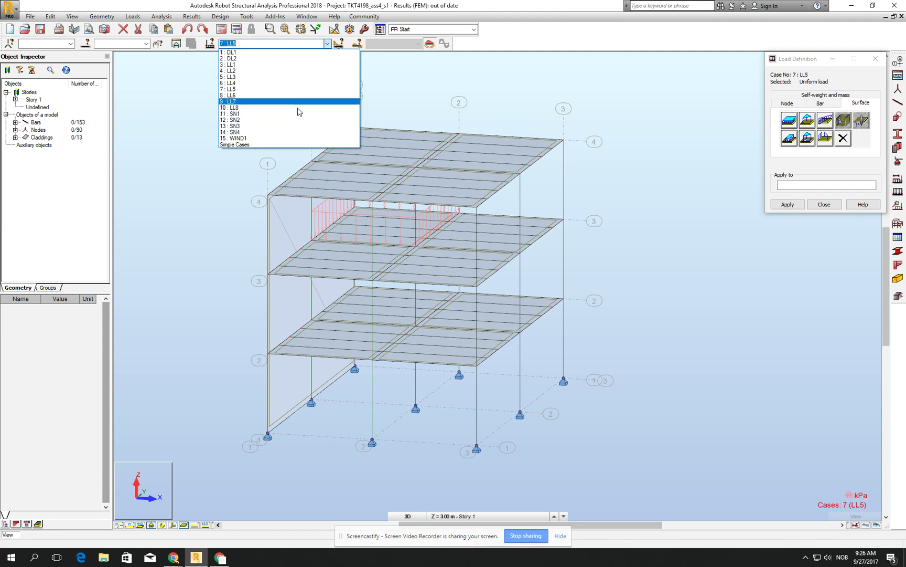
{"action": "left_click", "coordinate": [301, 95]}
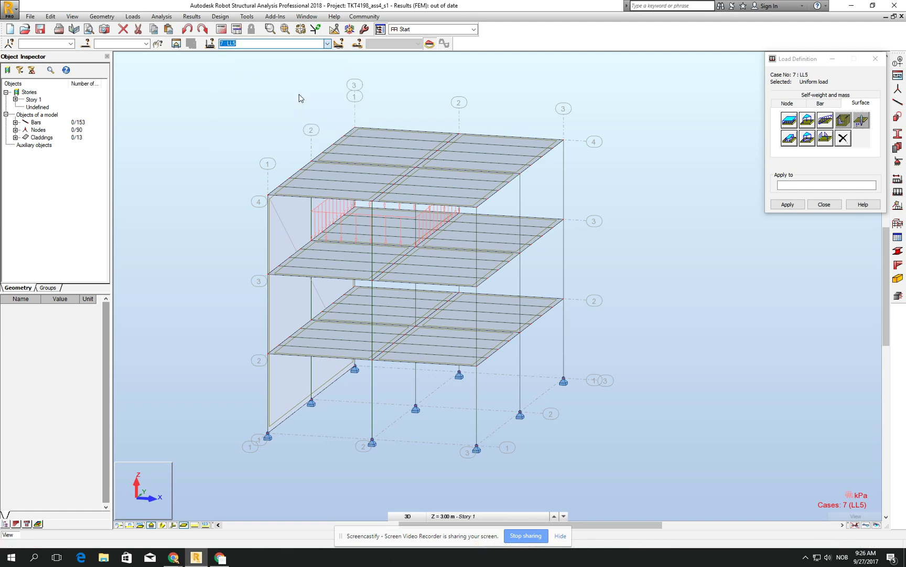
{"action": "left_click", "coordinate": [502, 222]}
{"action": "left_click", "coordinate": [291, 43]}
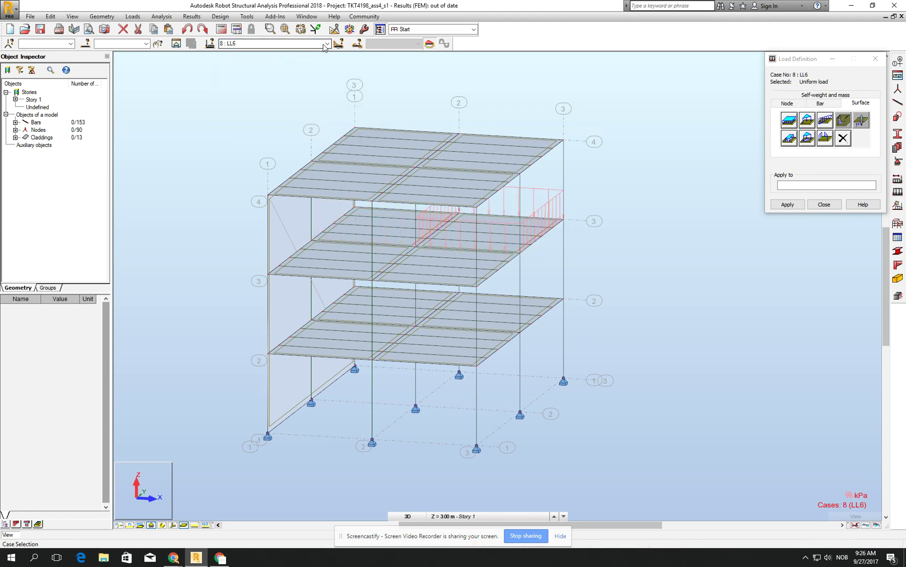
{"action": "left_click", "coordinate": [294, 101]}
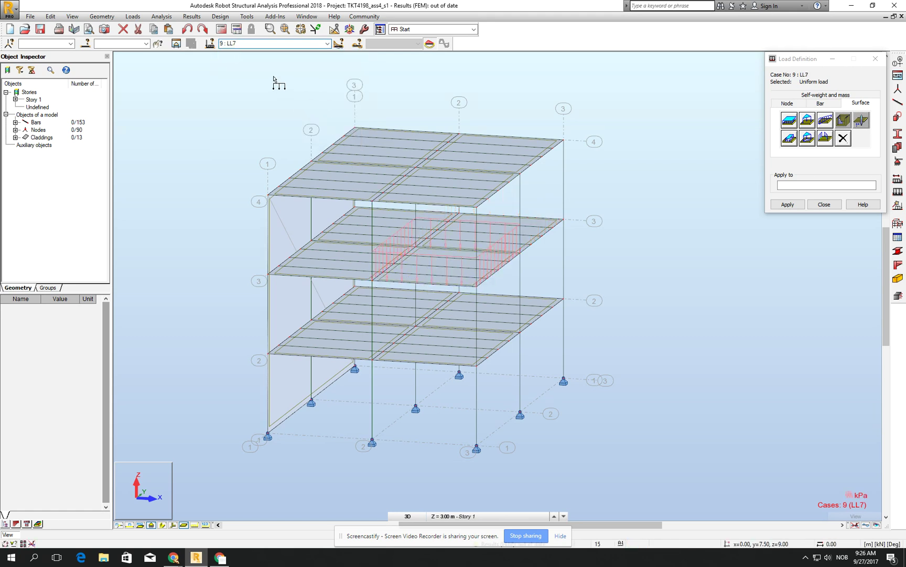
{"action": "left_click", "coordinate": [293, 43]}
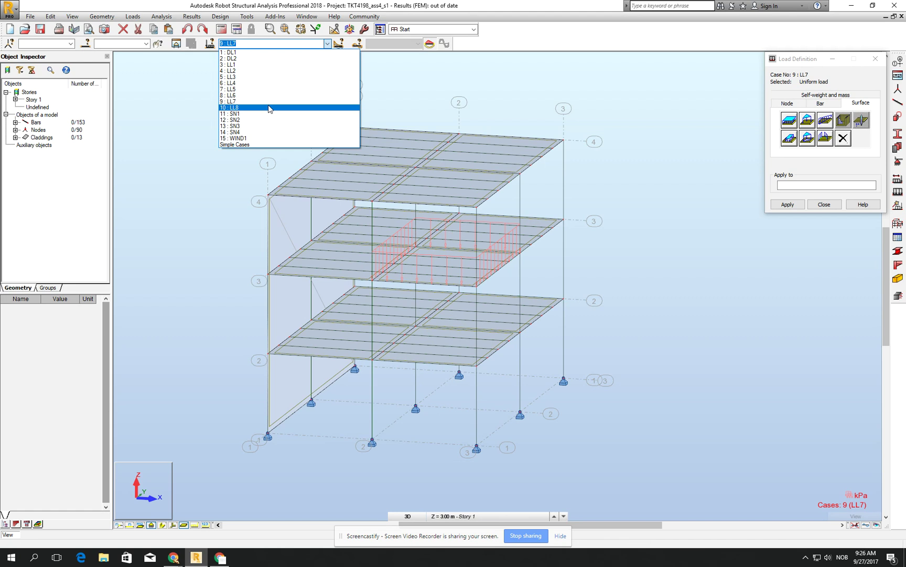
{"action": "left_click", "coordinate": [271, 107]}
{"action": "left_click", "coordinate": [344, 272]}
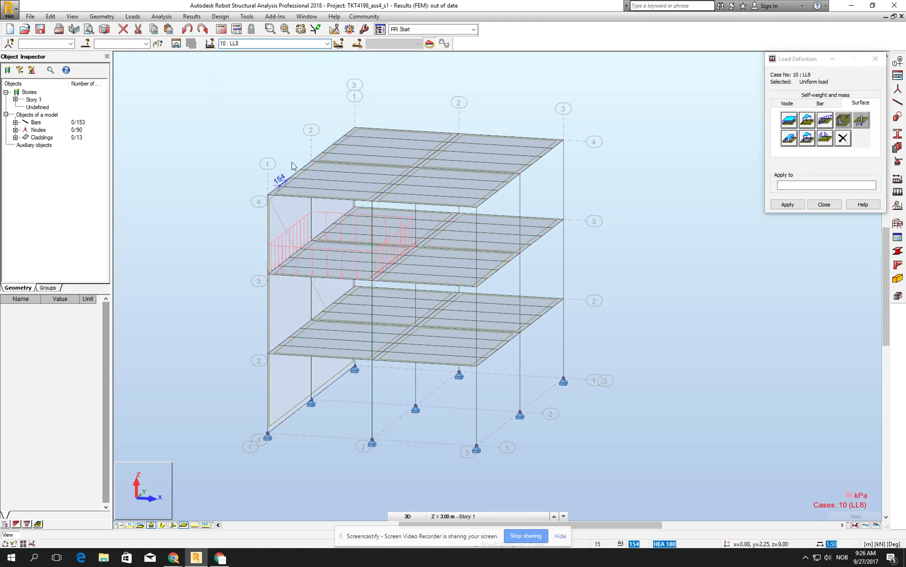
Step: Close Load Definition and display the load symbols on the model
{"action": "left_click", "coordinate": [824, 204]}
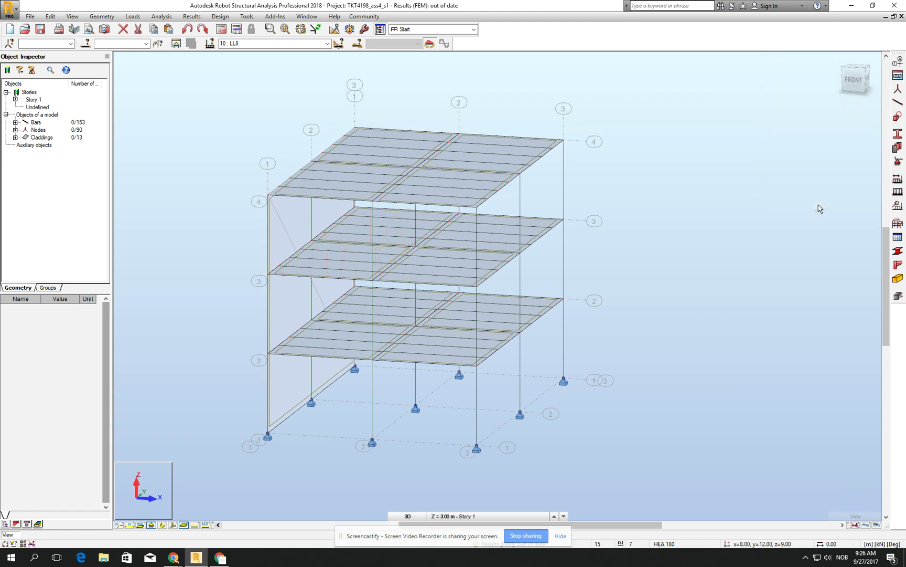
{"action": "left_click", "coordinate": [194, 525]}
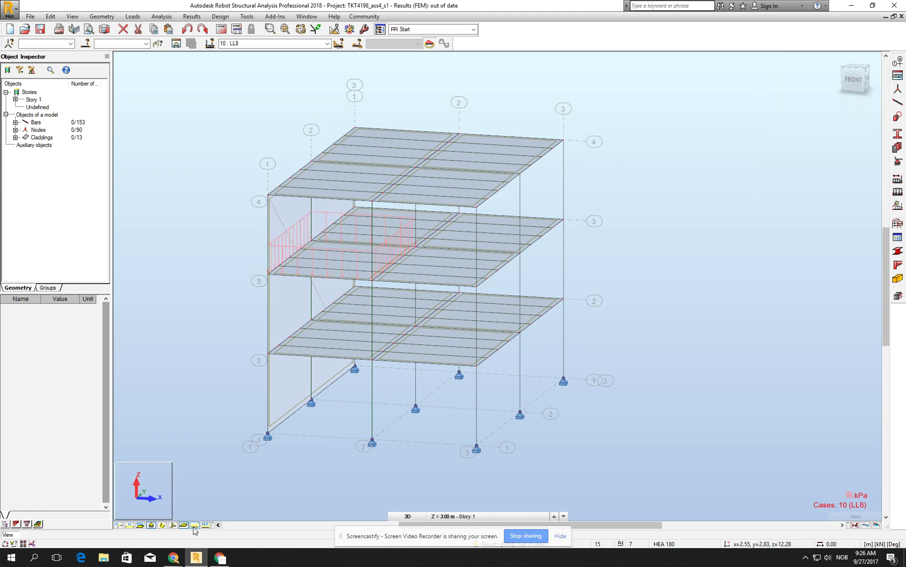
{"action": "left_click", "coordinate": [195, 525]}
Step: Step through the load cases from DL1 to WIND1 to review each case's displayed loads
{"action": "left_click", "coordinate": [329, 46]}
{"action": "left_click", "coordinate": [310, 54]}
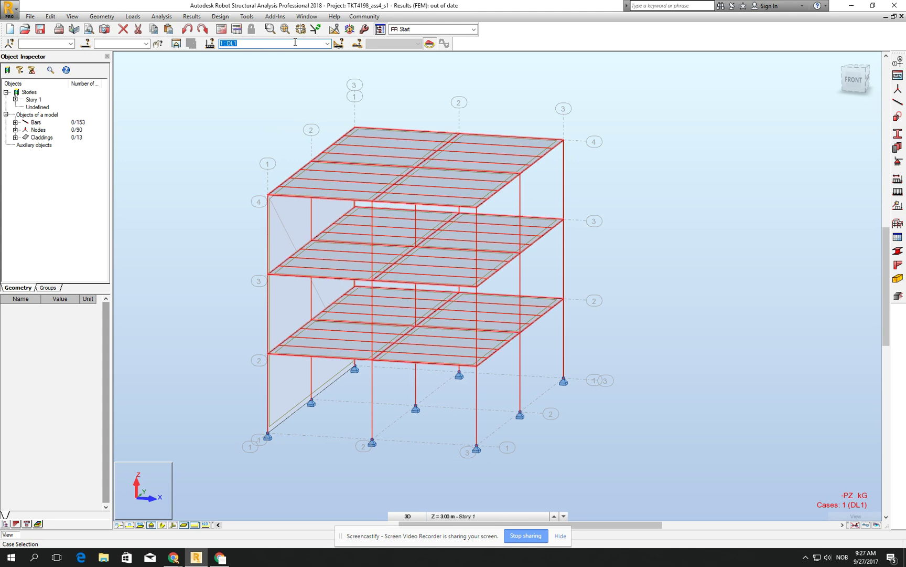
{"action": "key", "text": "Down"}
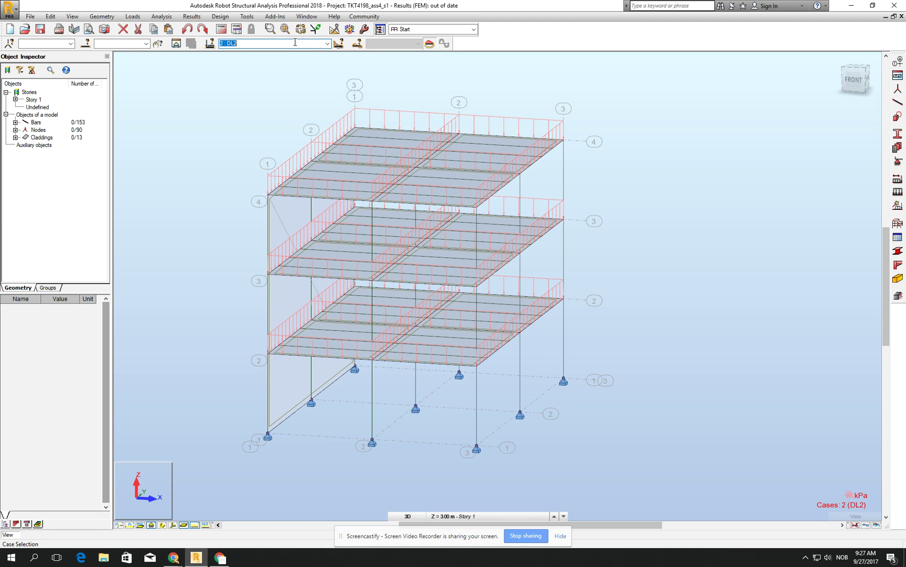
{"action": "scroll", "coordinate": [295, 42], "scroll_direction": "down", "scroll_amount": 1}
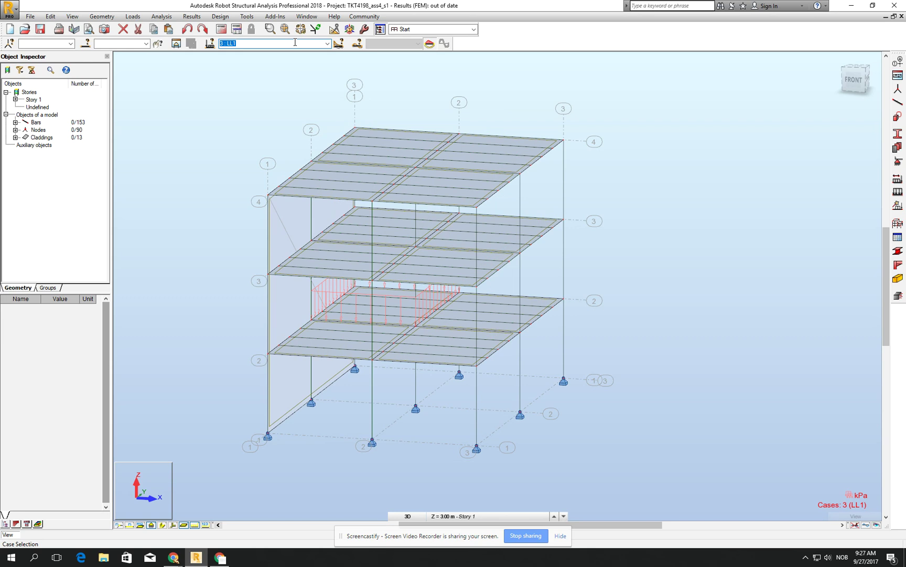
{"action": "scroll", "coordinate": [295, 42], "scroll_direction": "down", "scroll_amount": 1}
{"action": "scroll", "coordinate": [295, 43], "scroll_direction": "down", "scroll_amount": 2}
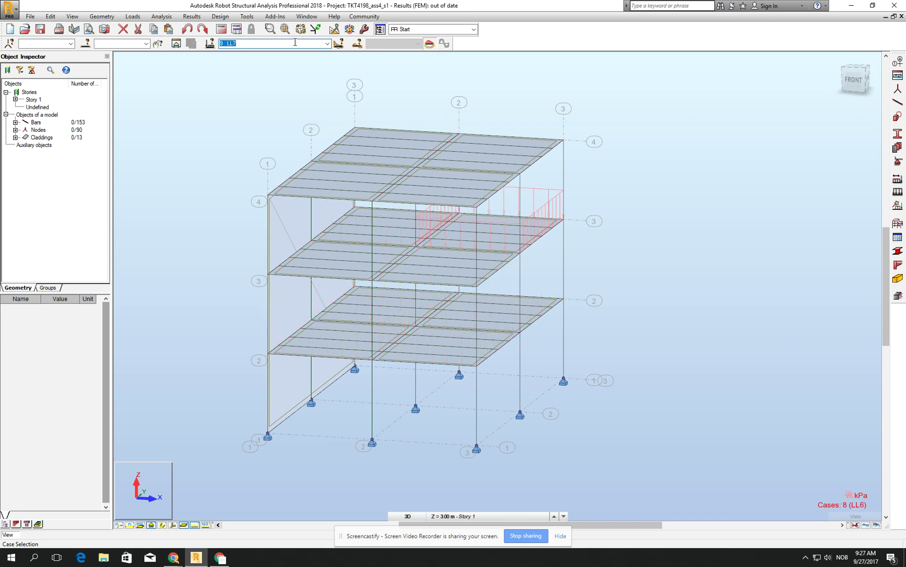
{"action": "scroll", "coordinate": [296, 42], "scroll_direction": "down", "scroll_amount": 2}
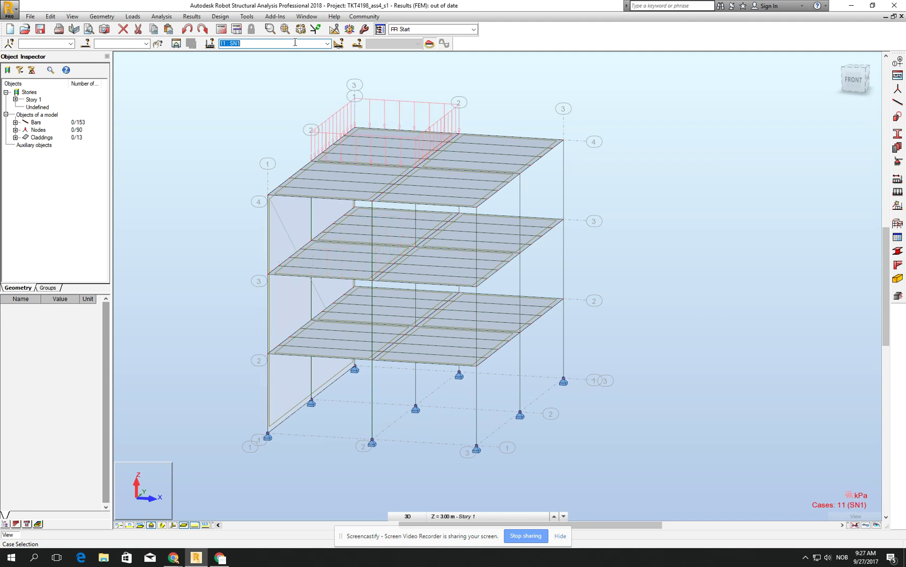
{"action": "scroll", "coordinate": [295, 42], "scroll_direction": "down", "scroll_amount": 3}
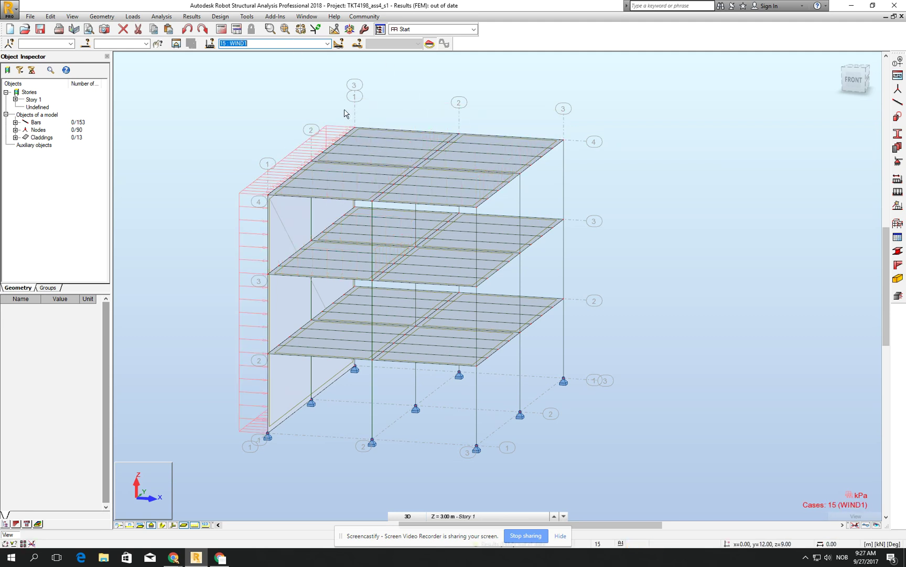
{"action": "middle_click_drag", "start_coordinate": [184, 342], "coordinate": [198, 346]}
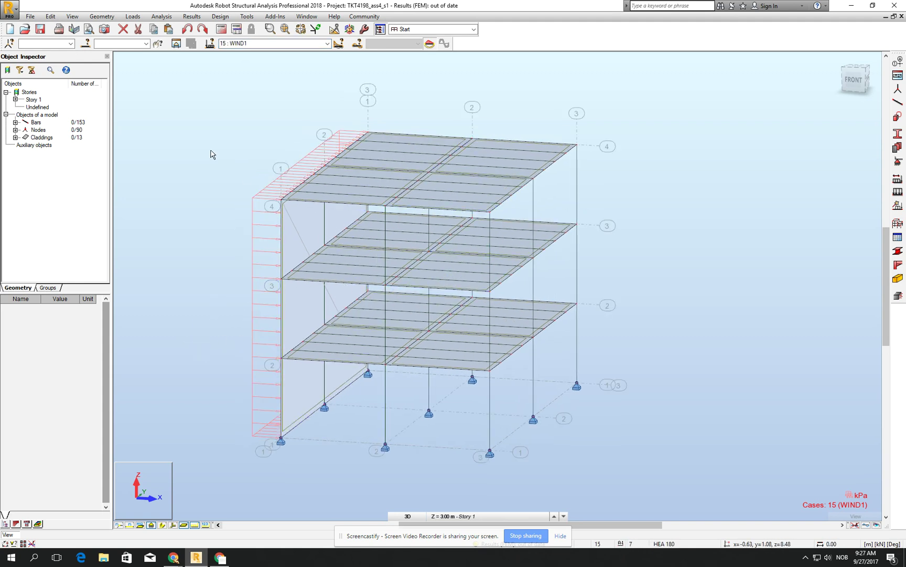
{"action": "middle_click_drag", "start_coordinate": [219, 90], "coordinate": [194, 89]}
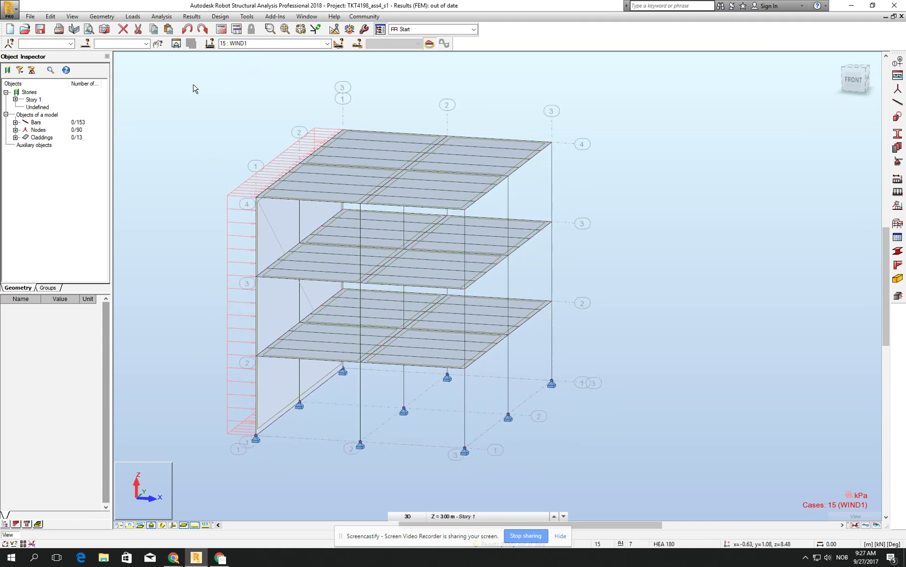
Step: Run the calculation and close the messages reporting 0 errors and 1 warning
{"action": "left_click", "coordinate": [221, 30]}
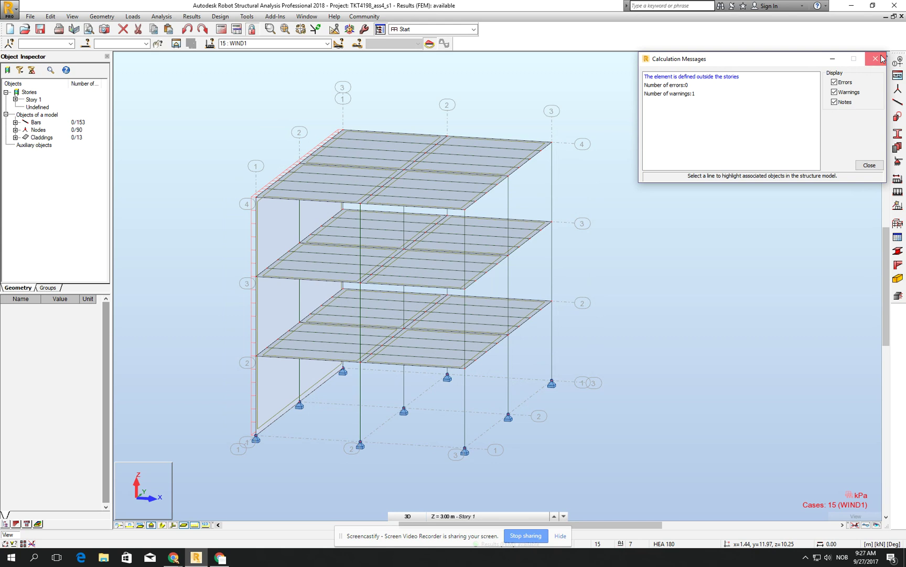
{"action": "left_click", "coordinate": [881, 59]}
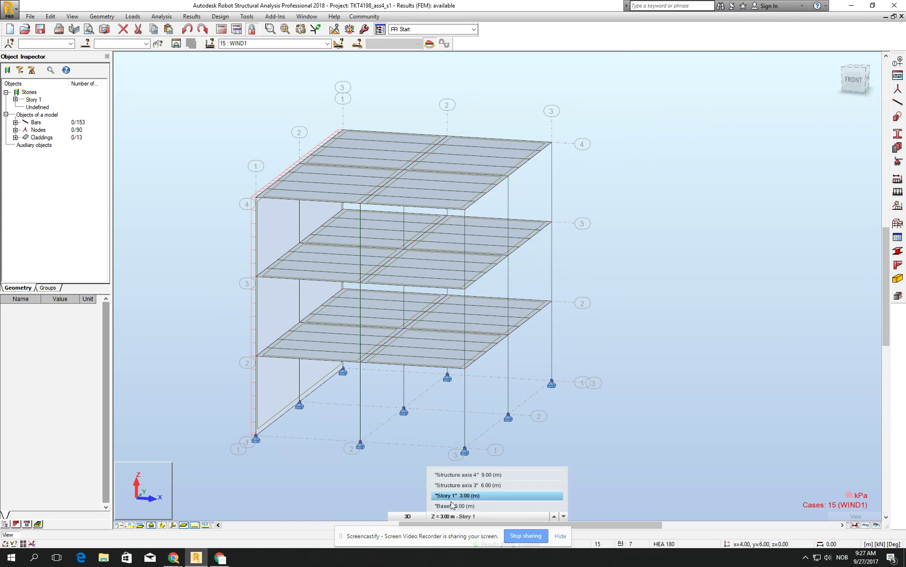